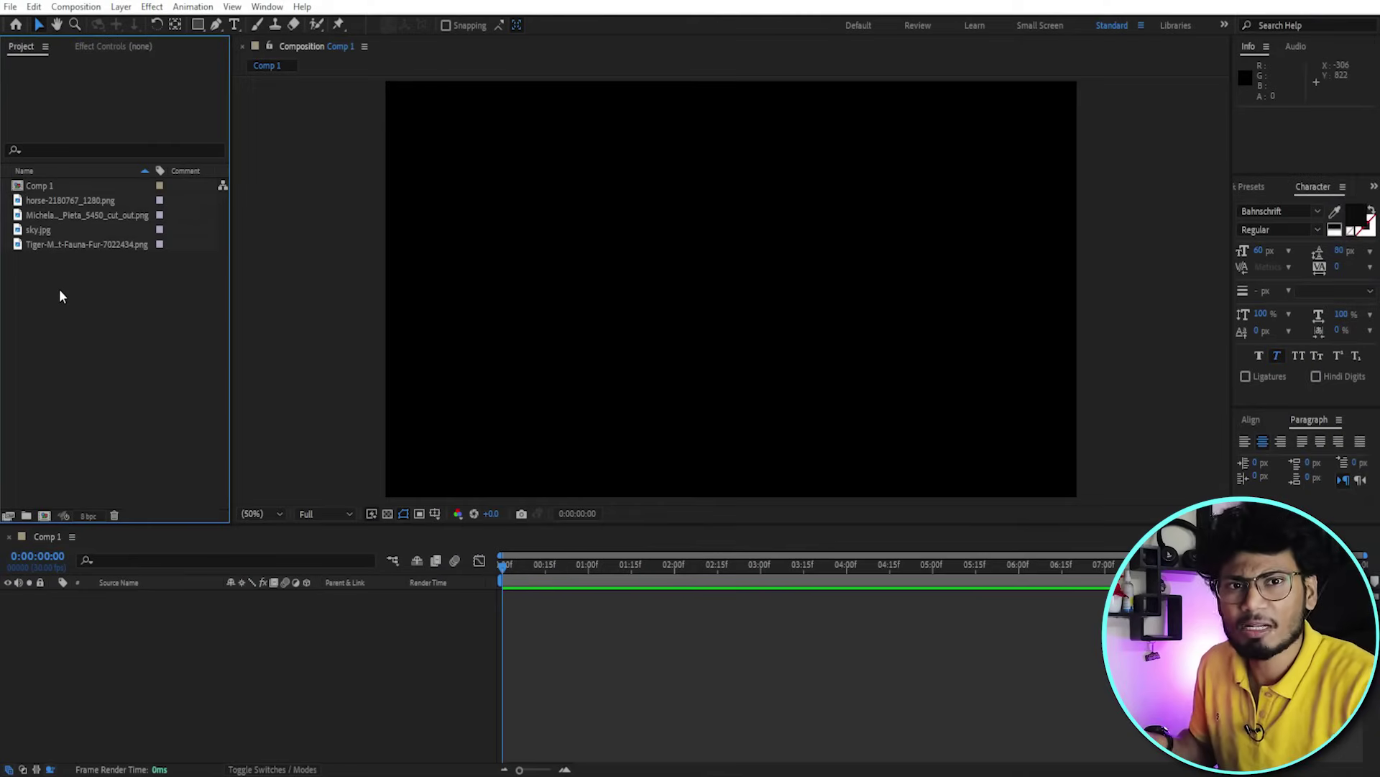
Inspect the tiger, sky, Pietà and horse images in the Project panel.
left_click(31, 241)
left_click(33, 230)
left_click(42, 214)
left_click(45, 201)
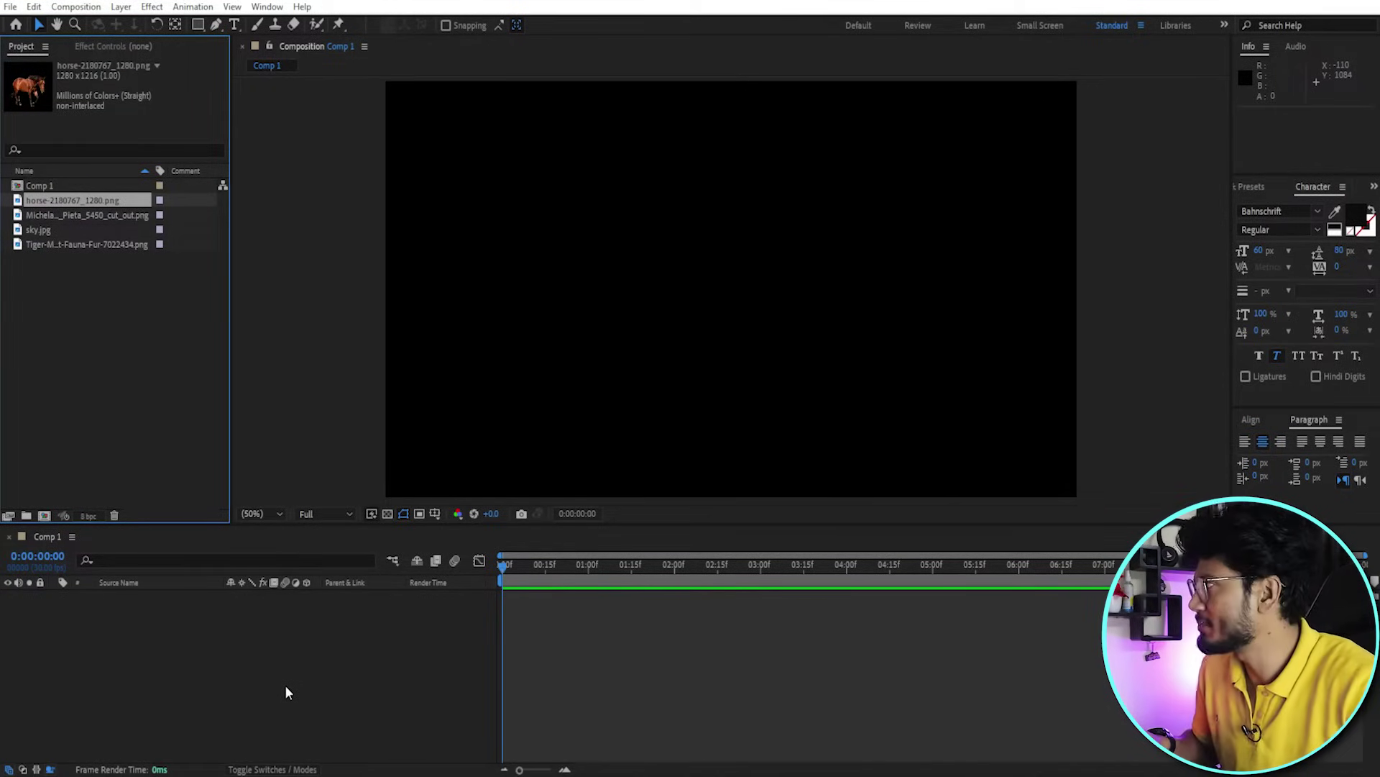
Add the tiger, Pietà and horse images to Comp 1, tiger on top and horse at the bottom.
left_click(50, 244)
left_click_drag(37, 244, 107, 620)
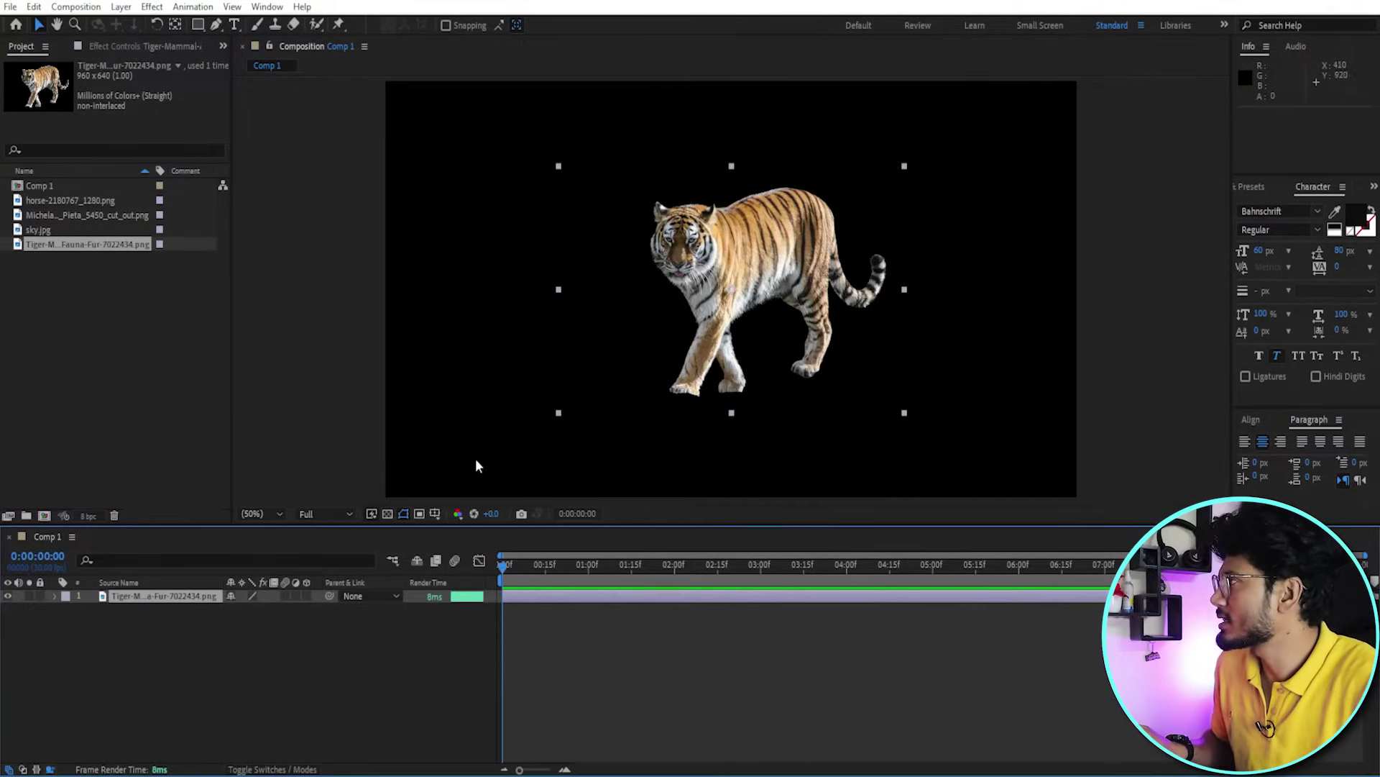
left_click(41, 230)
mouse_move(64, 214)
left_mouse_down()
mouse_move(146, 661)
mouse_move(616, 637)
left_mouse_up()
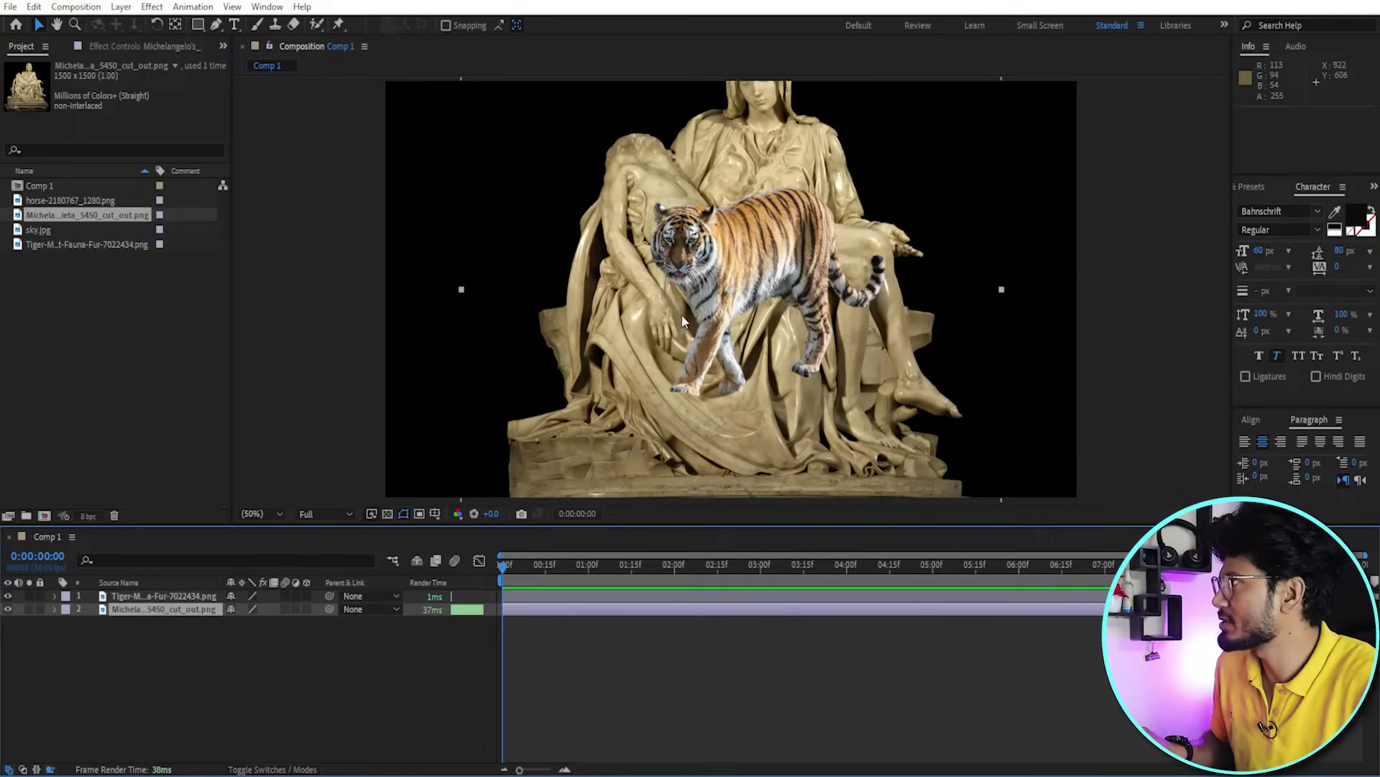
left_click_drag(55, 202, 144, 640)
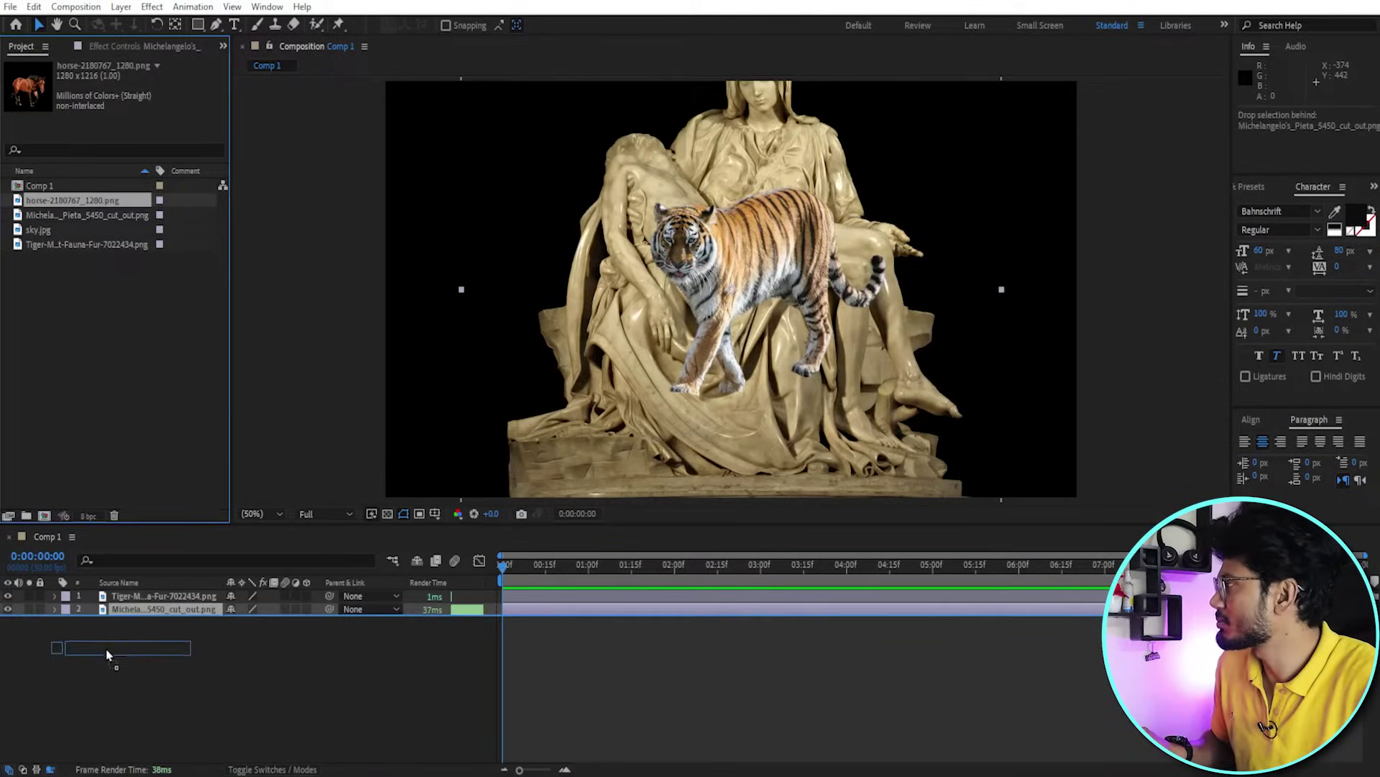
left_click(315, 653)
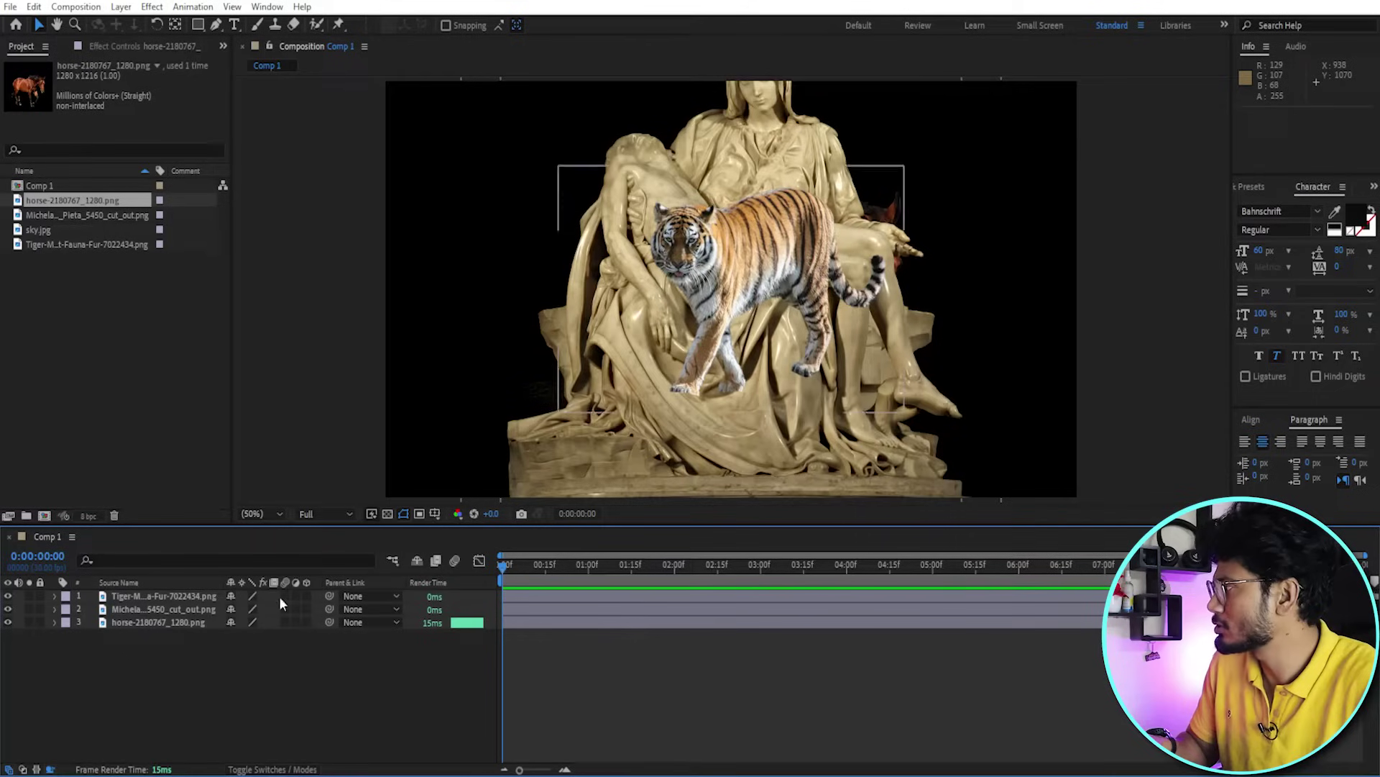
Turn on the 3D Layer switch for the tiger, Pietà and horse layers.
left_click(306, 596)
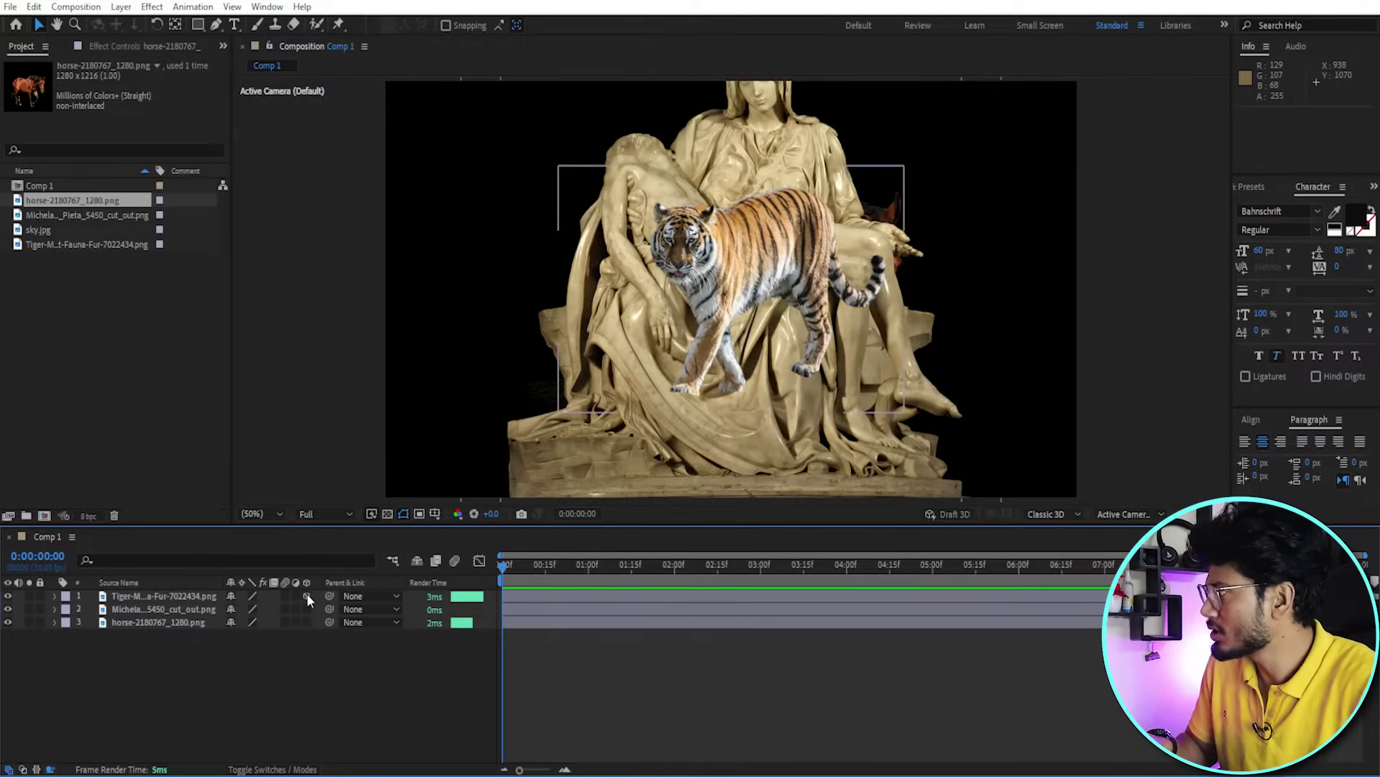
left_click(307, 608)
left_click(307, 622)
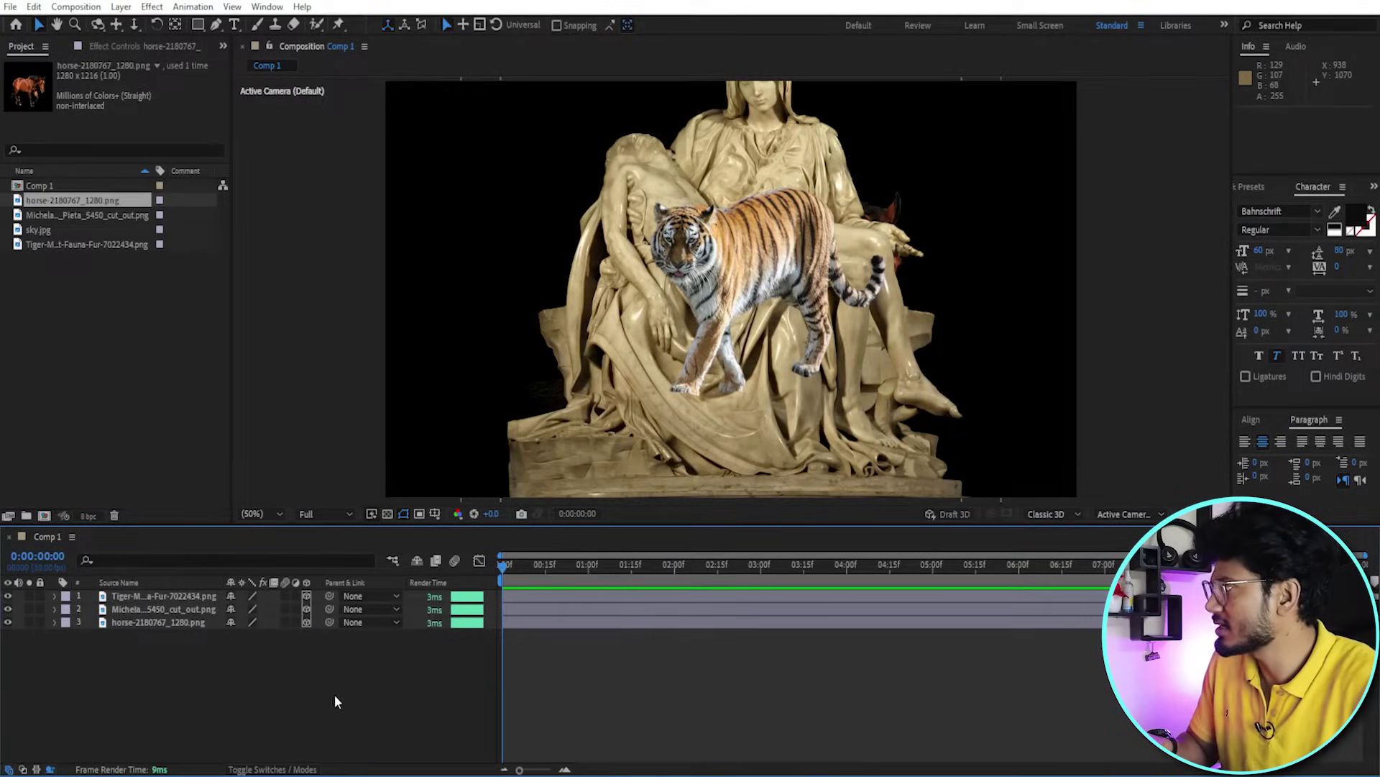
Create a new camera using the 20mm preset with Enable Depth of Field ticked.
right_click(264, 689)
mouse_move(354, 501)
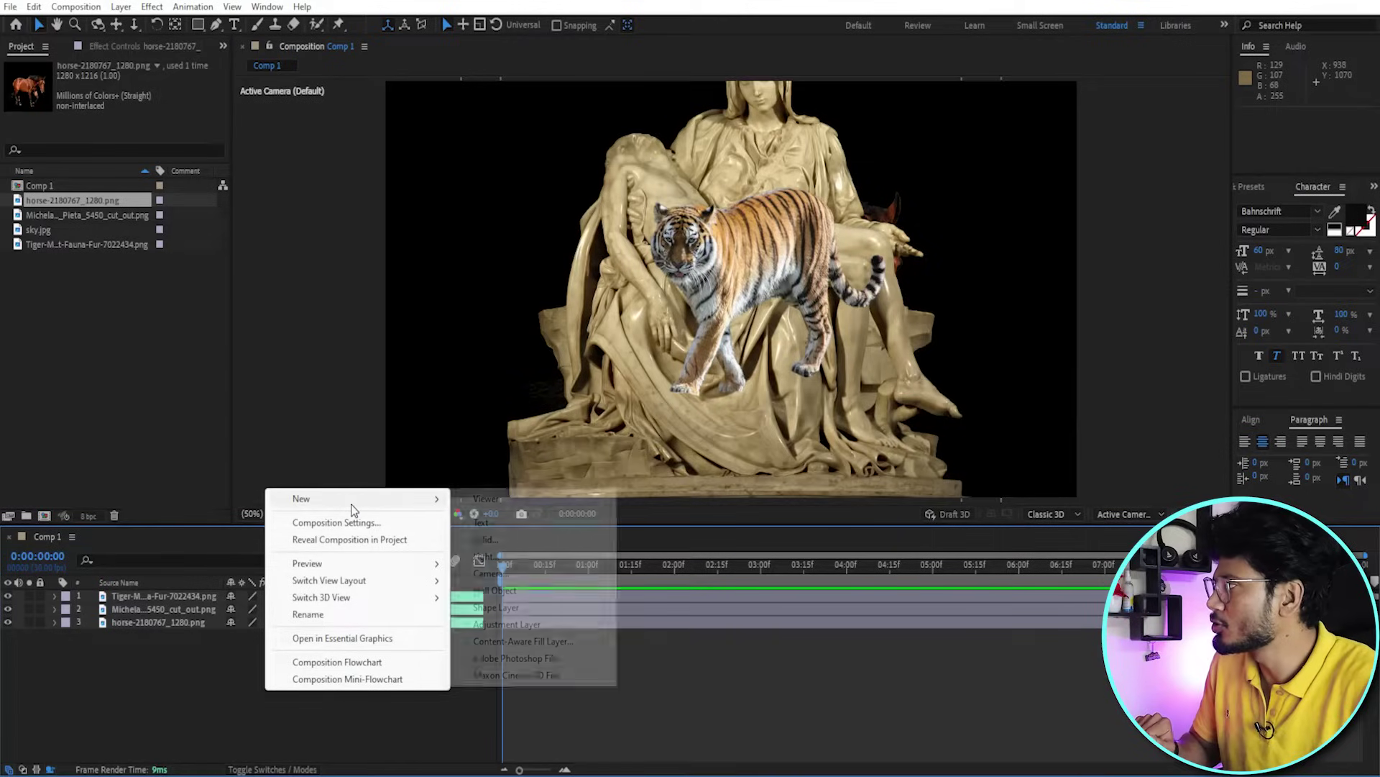
left_click(491, 575)
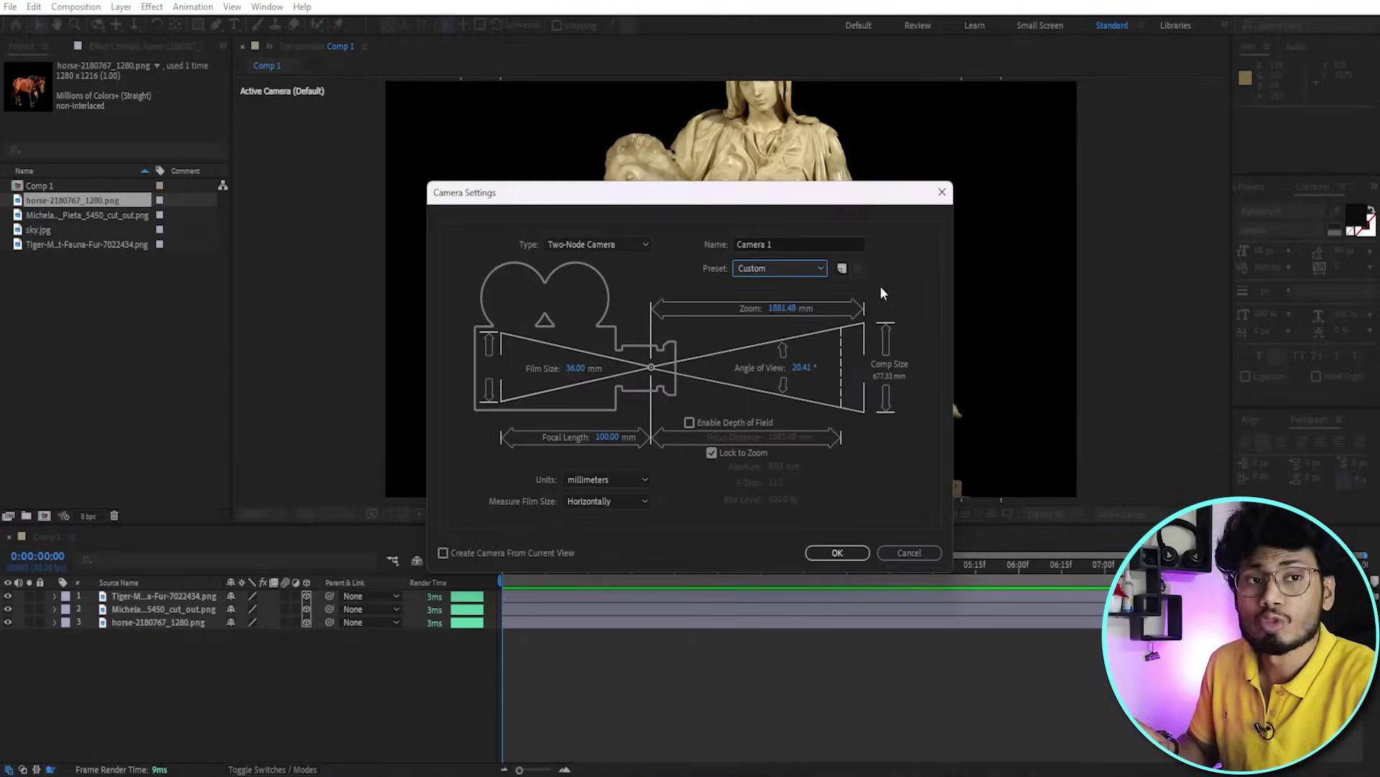
left_click(821, 268)
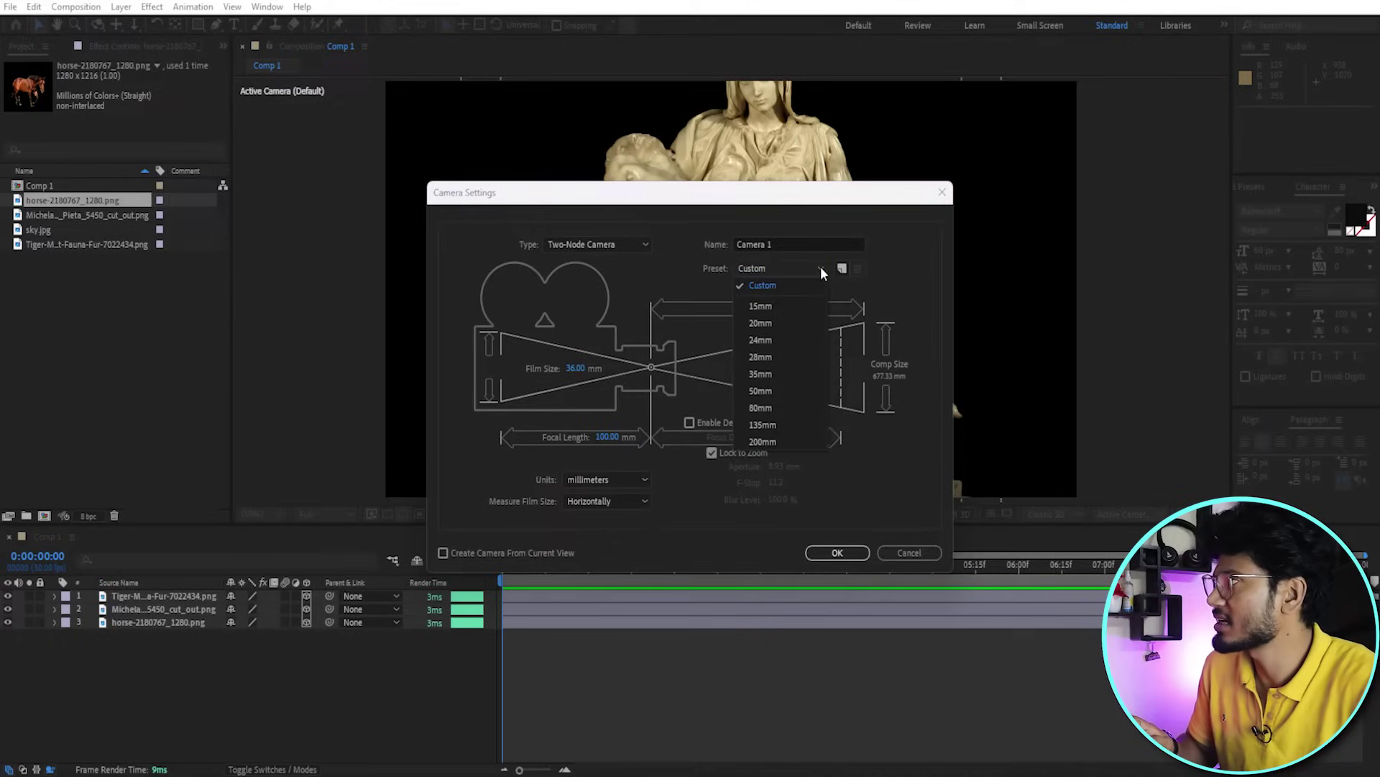
left_click(808, 317)
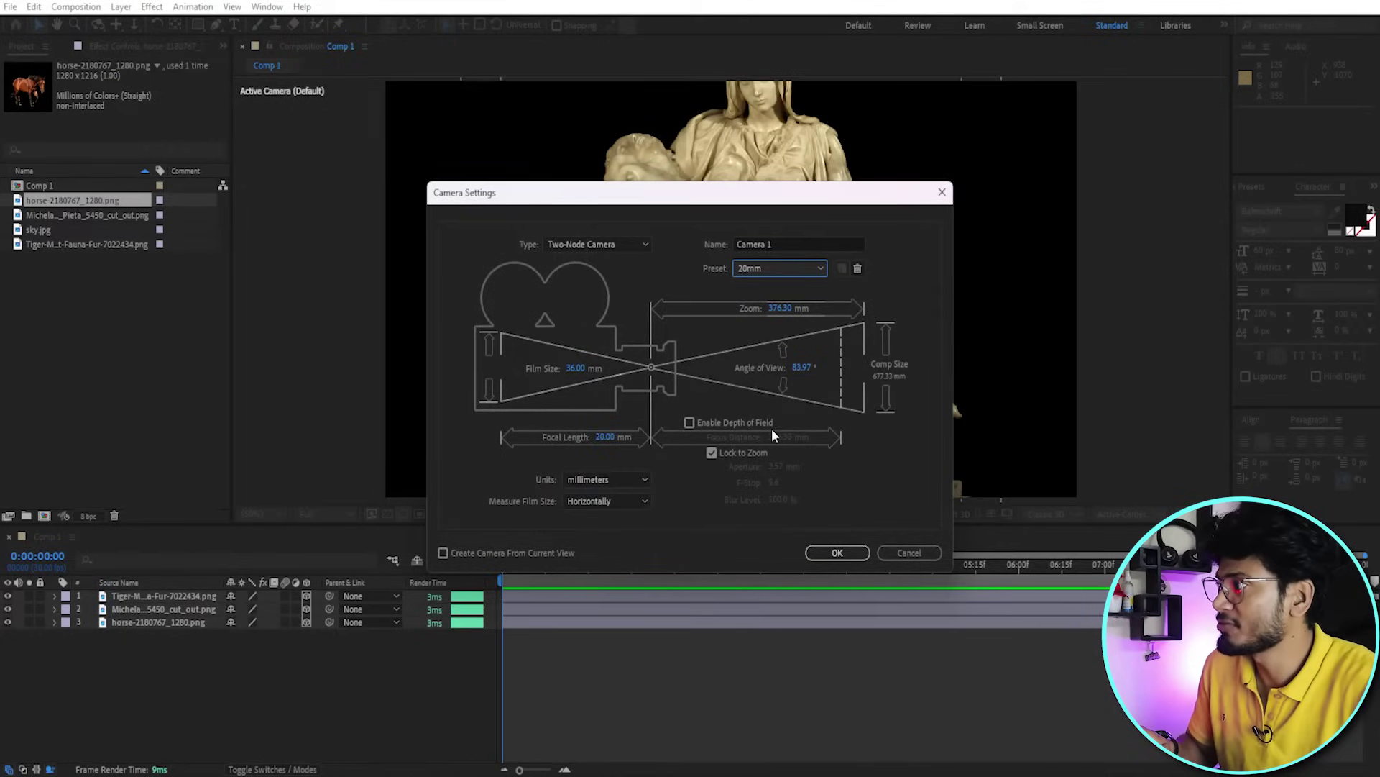
left_click(688, 424)
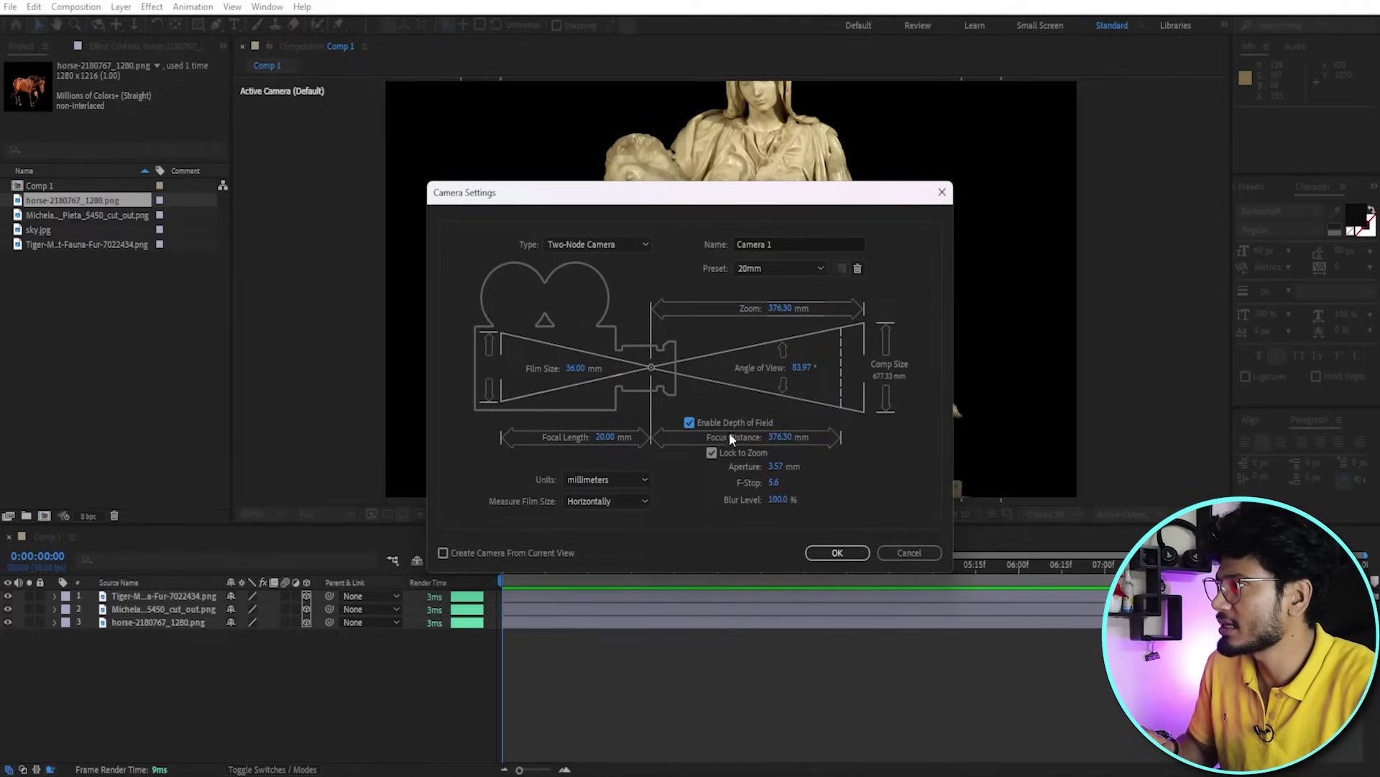
left_click(835, 553)
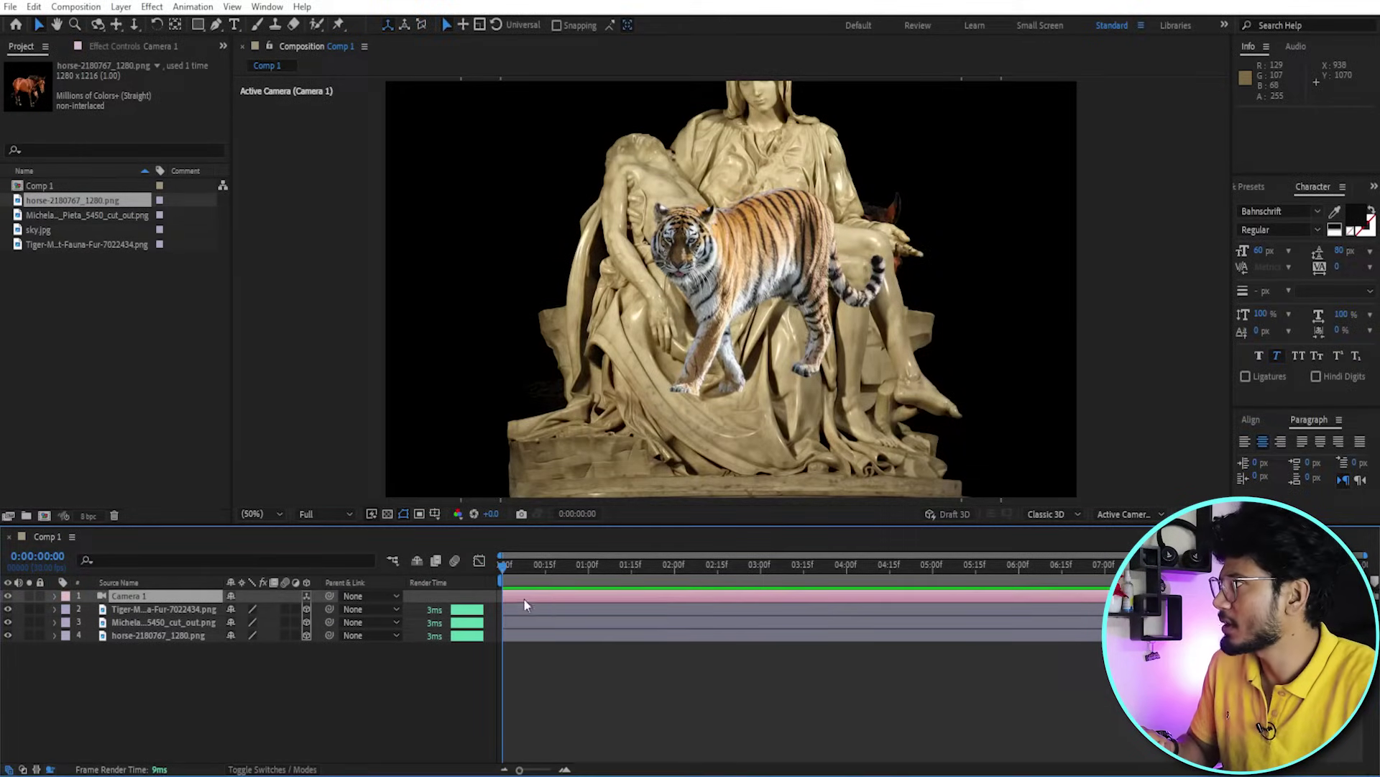
Move the tiger down and to the right in the Composition viewer.
left_click(302, 685)
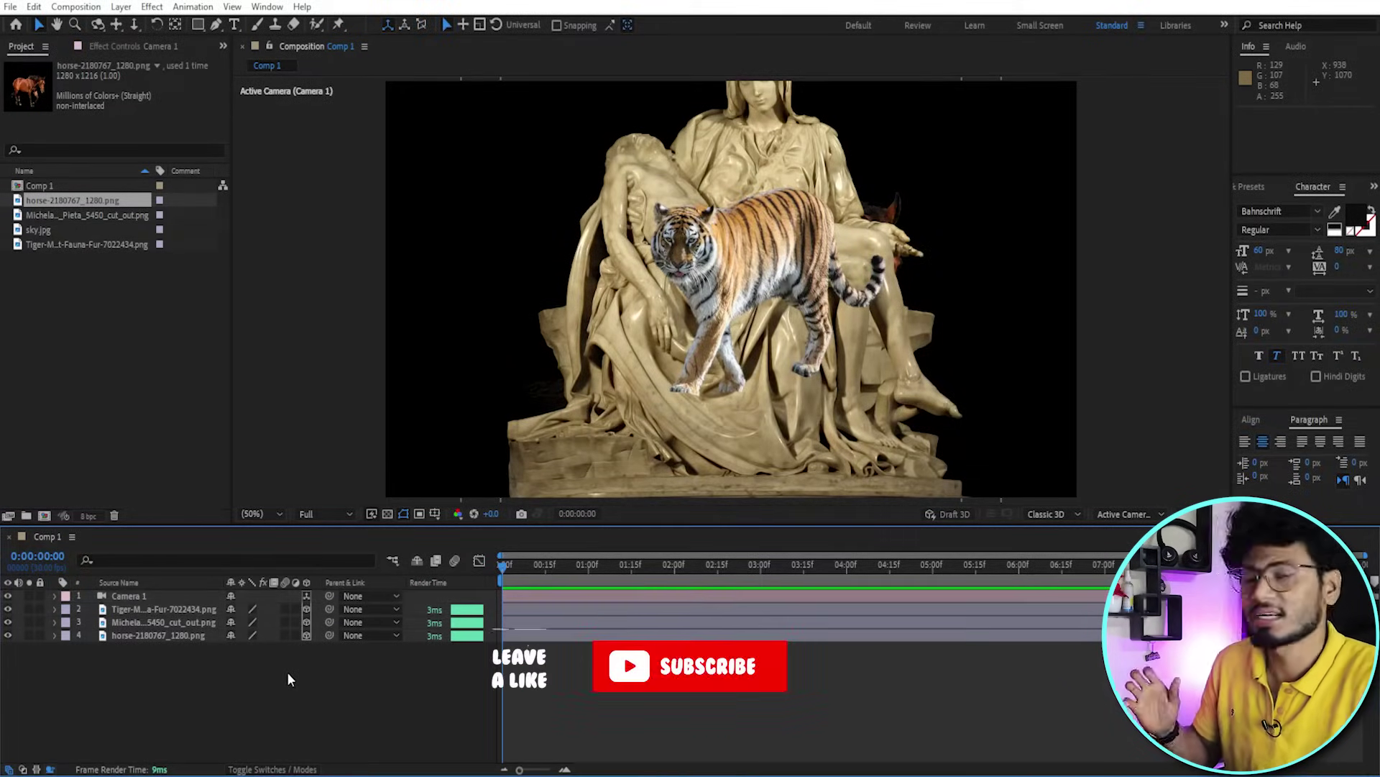
left_click_drag(758, 288, 825, 350)
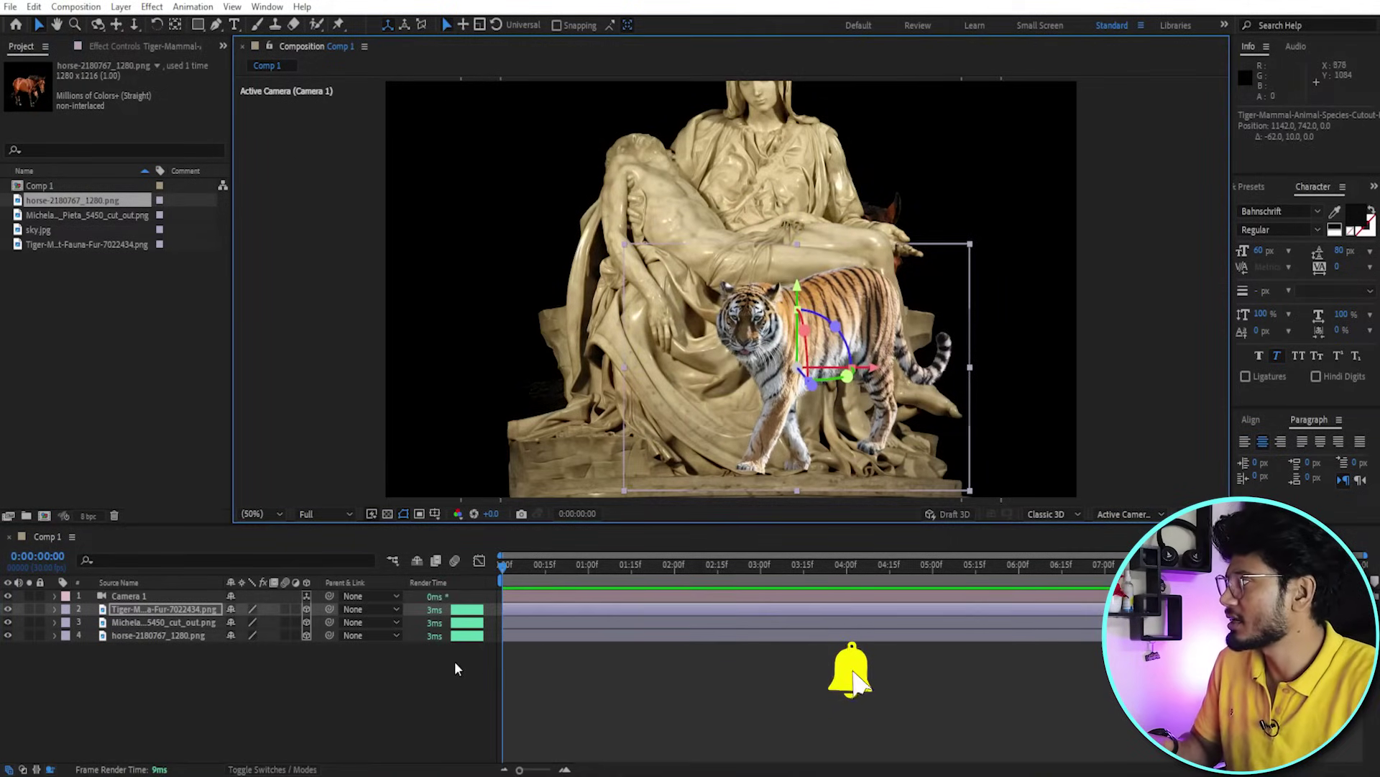
left_click_drag(784, 365, 815, 377)
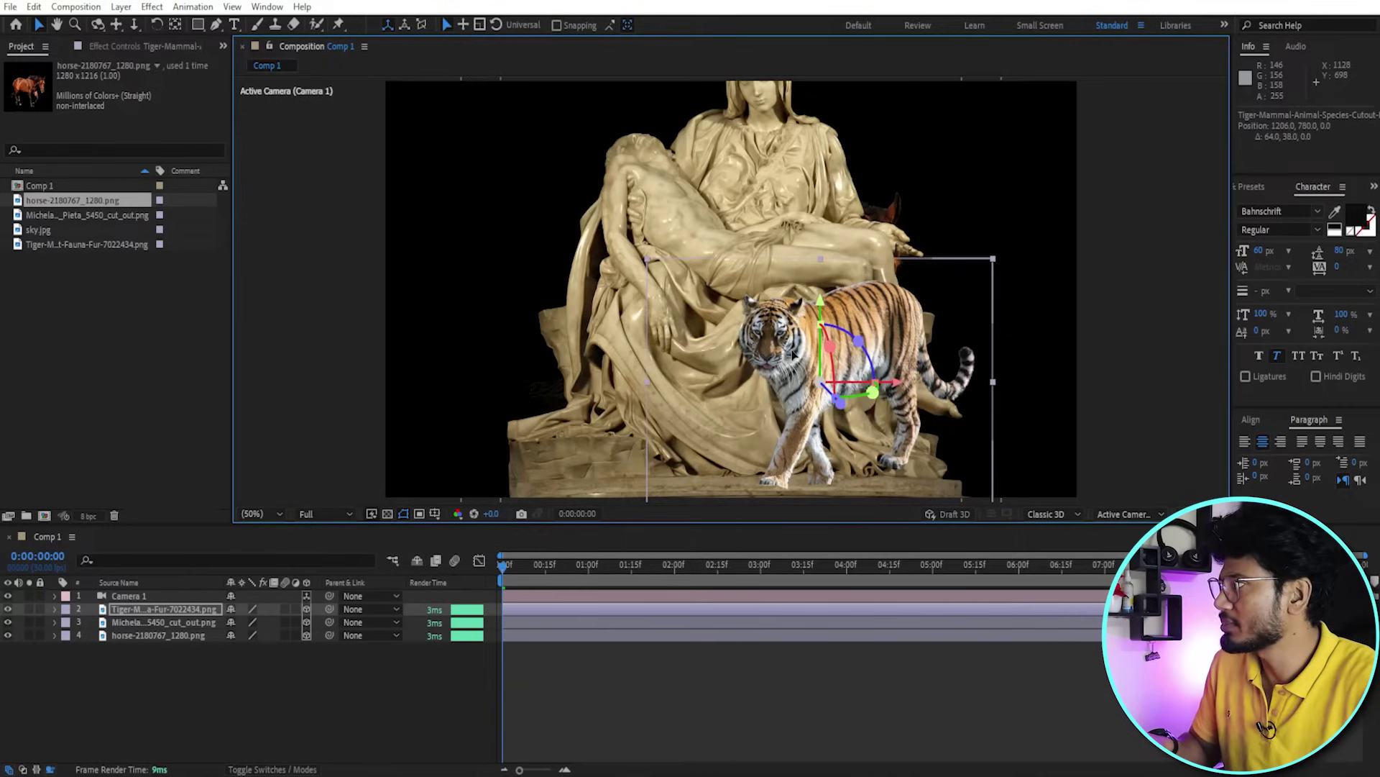
Move the Pietà statue left and down, revealing its Scale property with S.
left_click(688, 218)
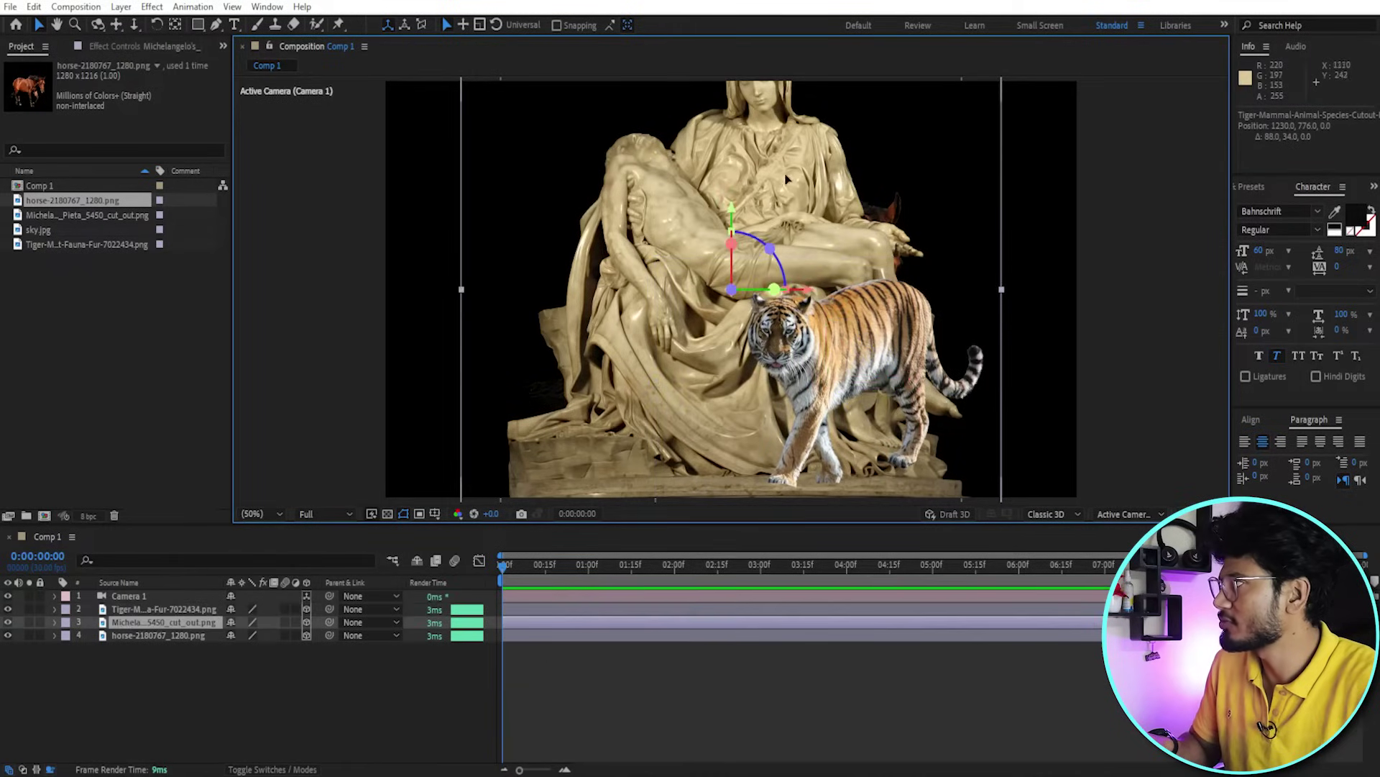
left_click_drag(786, 179, 704, 216)
key("s")
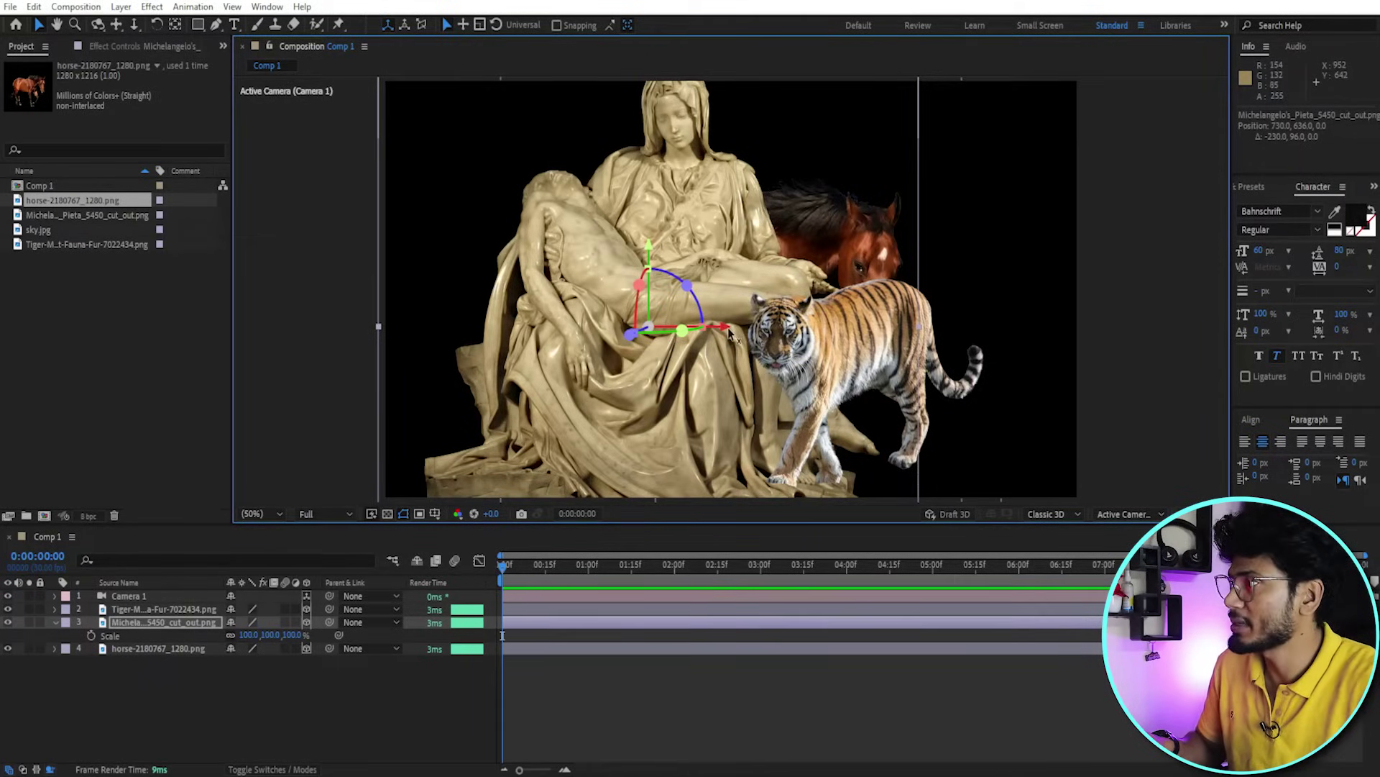
left_click_drag(733, 240, 1155, 169)
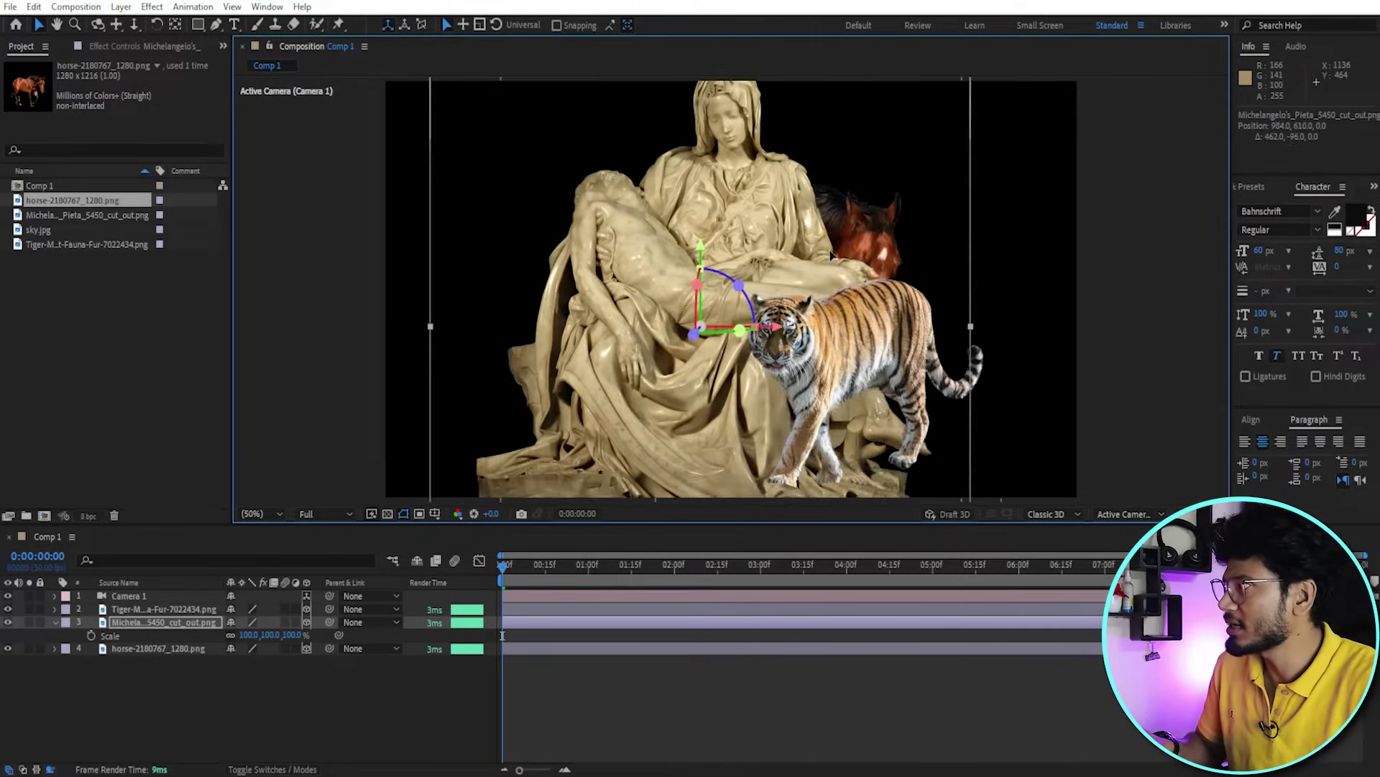
Place the horse left of the tiger and shift the statue so it partly hides the horse.
left_click(623, 302)
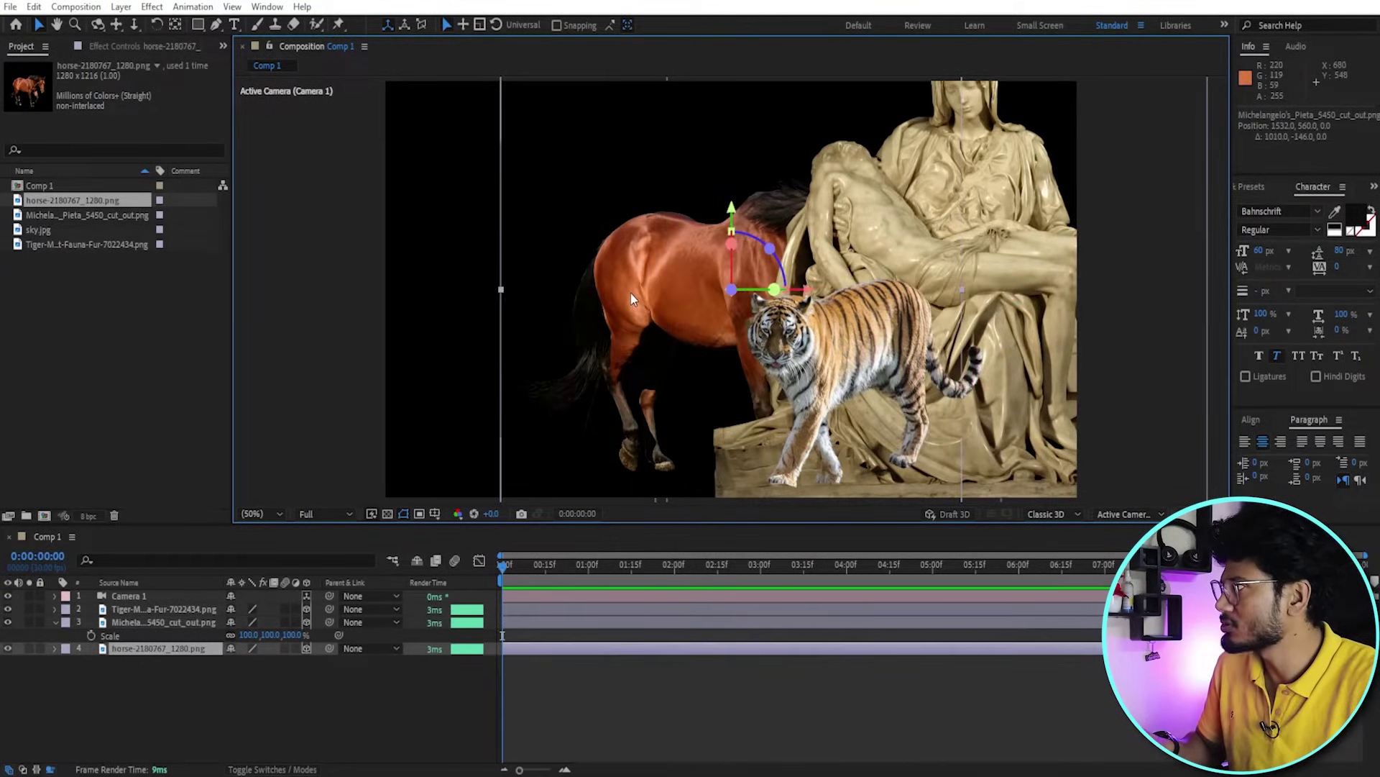
left_click_drag(697, 269, 545, 328)
left_click_drag(1038, 212, 834, 178)
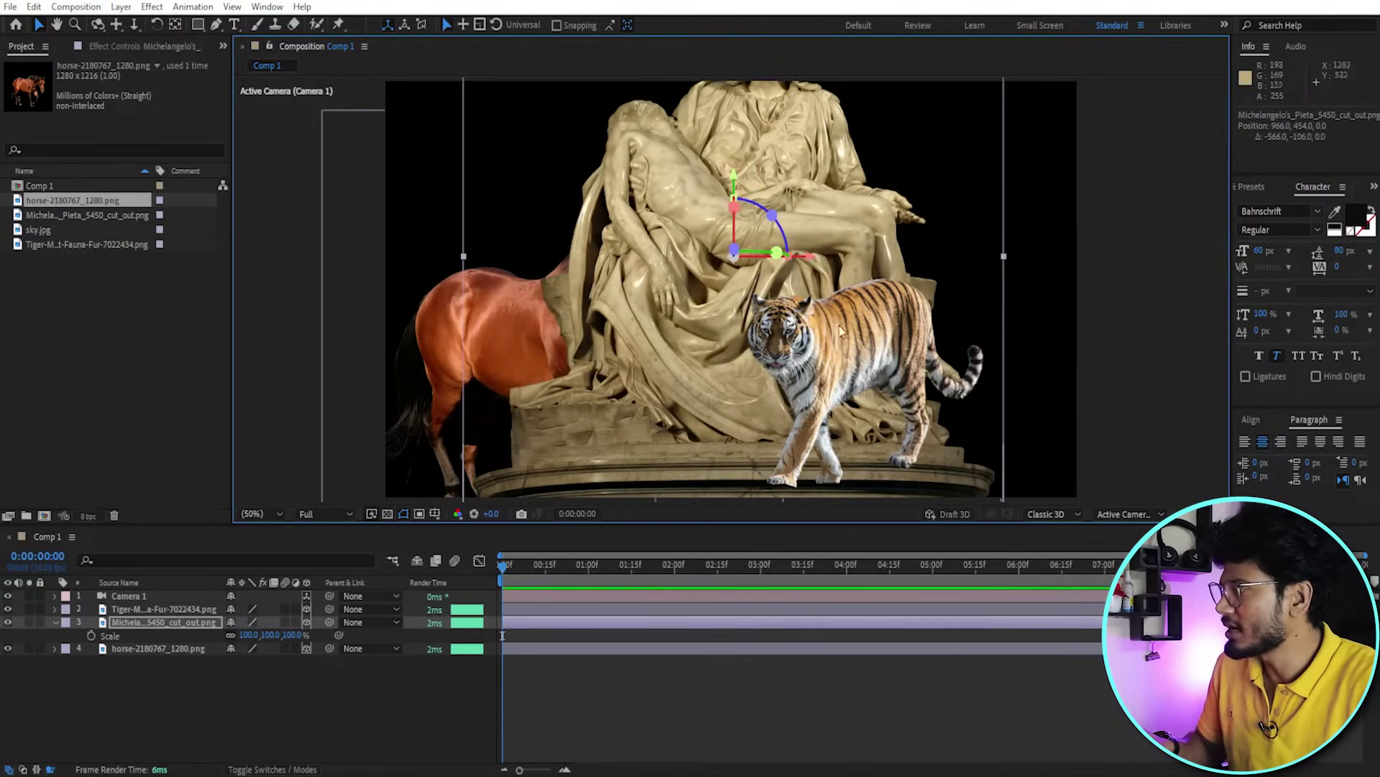
left_click(223, 675)
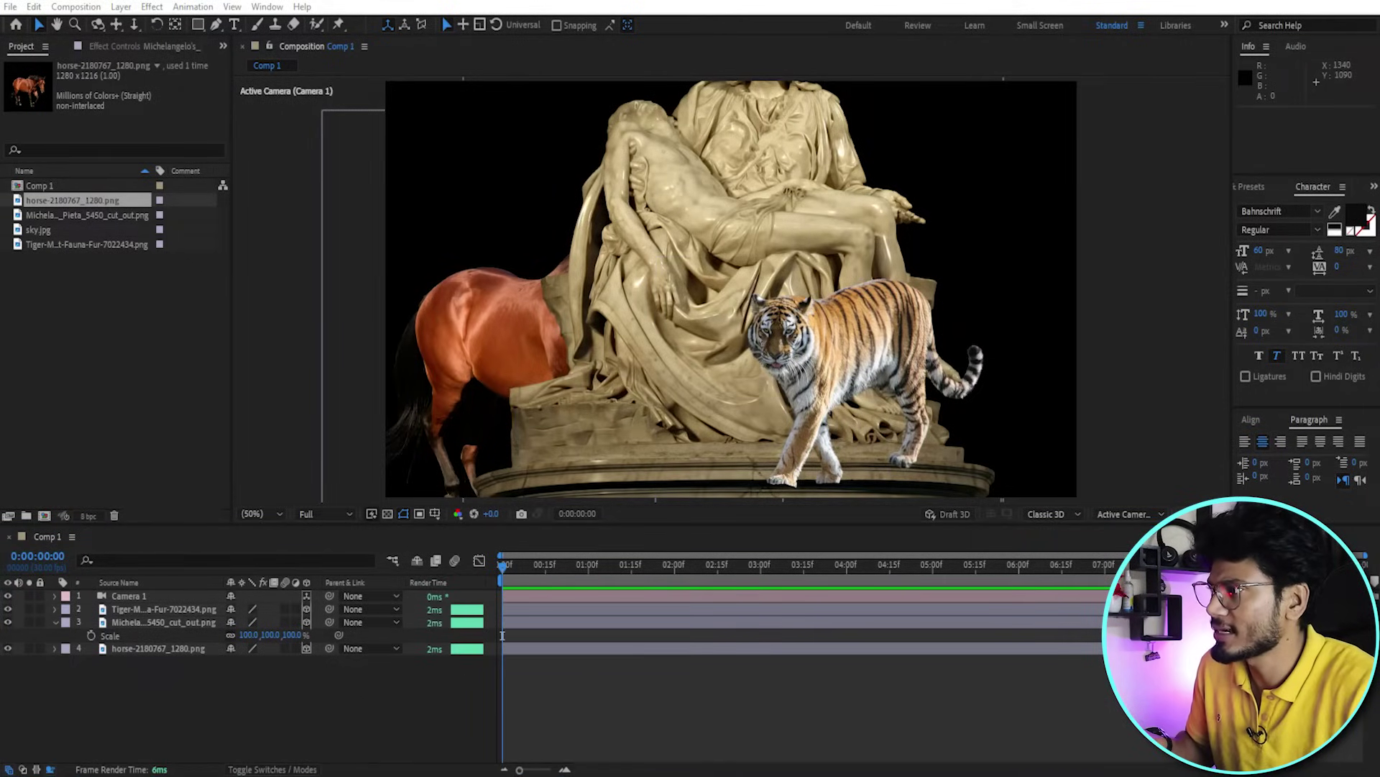
Switch the viewer to the 2 Views layout with Ctrl+Alt+Shift+N.
key("ctrl+alt+shift+n")
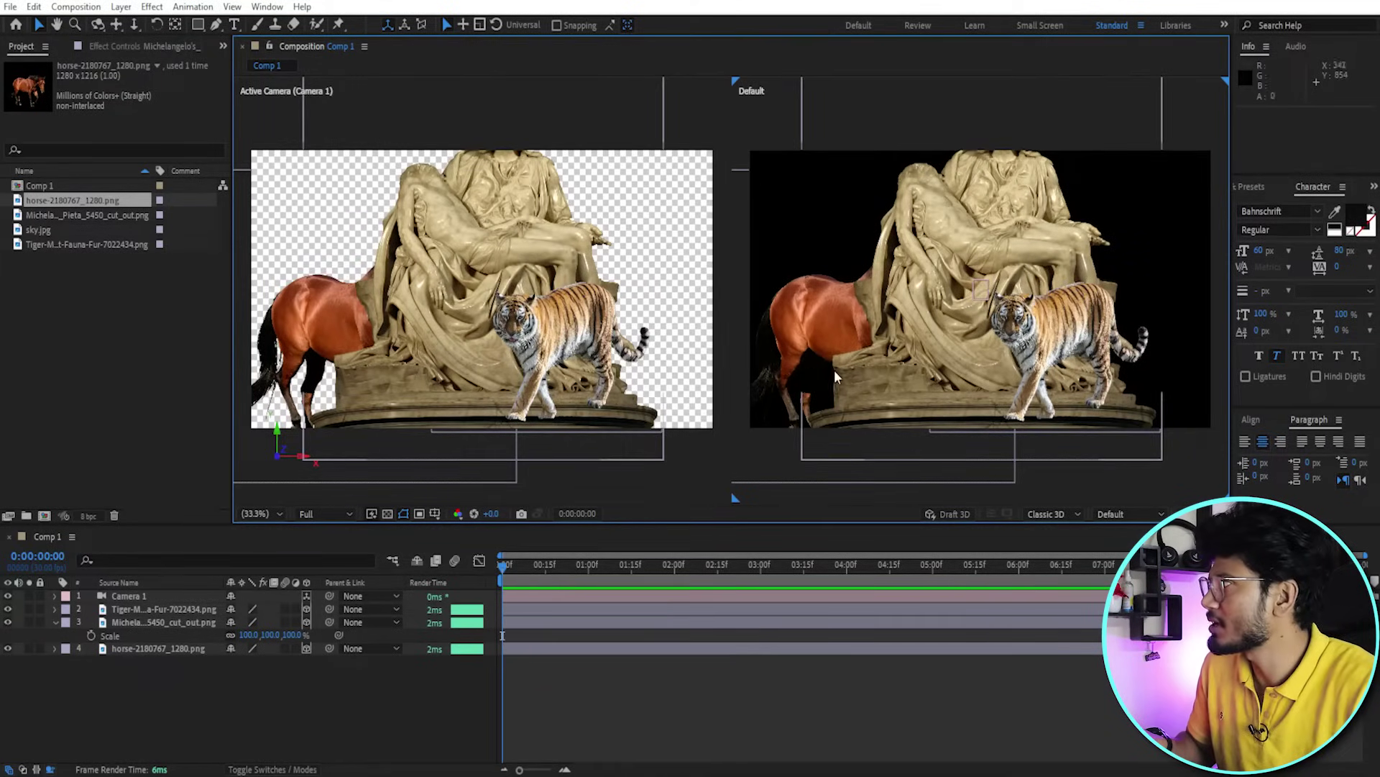
Enable Draft 3D previewing and look through the 3D Renderer options.
left_click(948, 514)
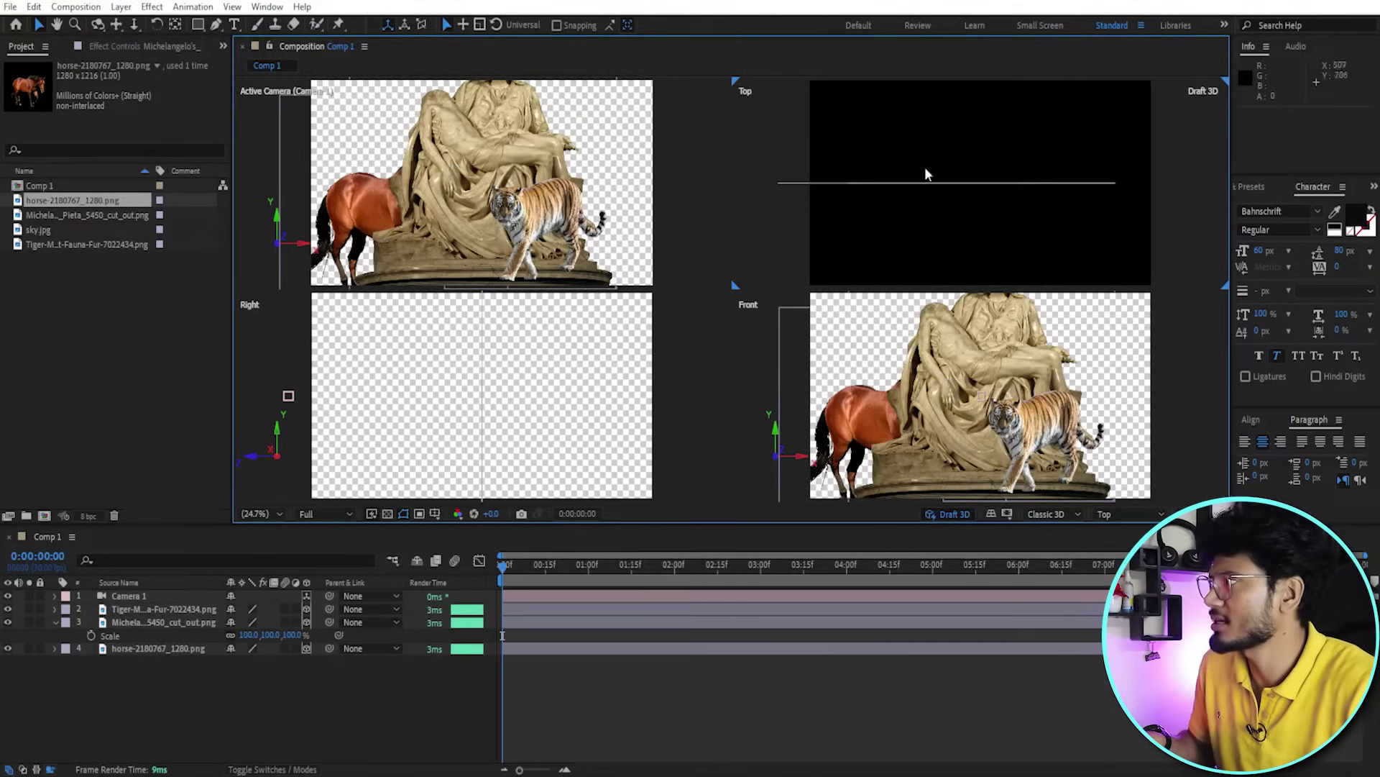
left_click(1073, 515)
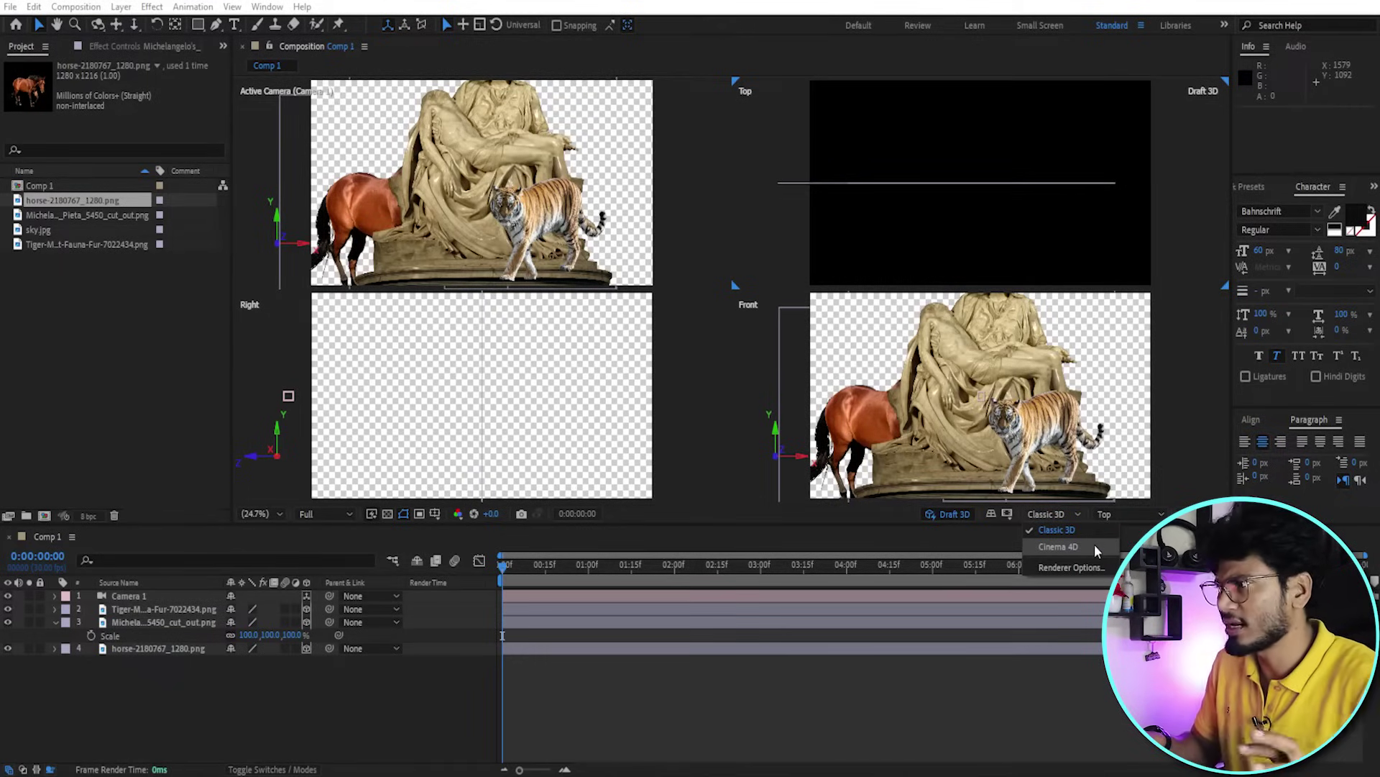
Keep Classic 3D as the renderer and return focus to the timeline.
left_click(1069, 529)
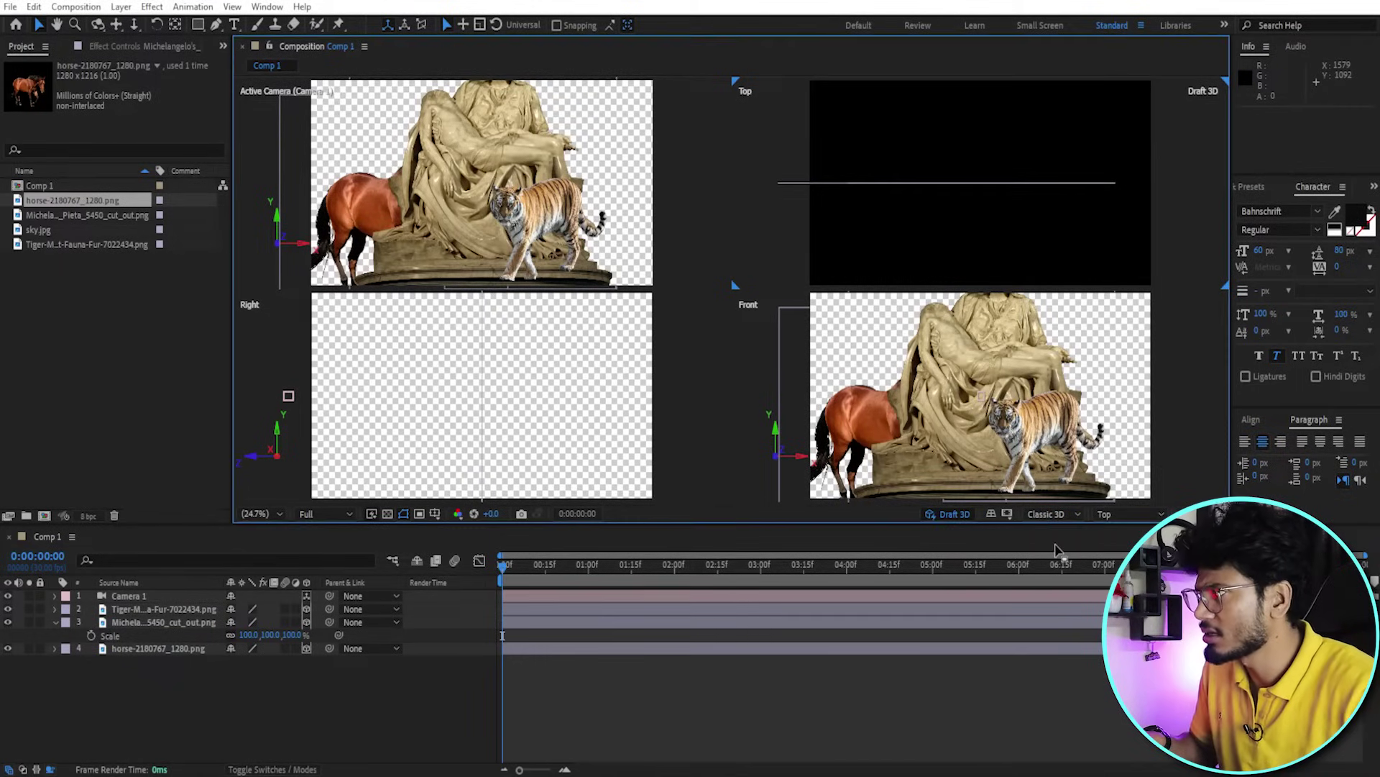
left_click(863, 669)
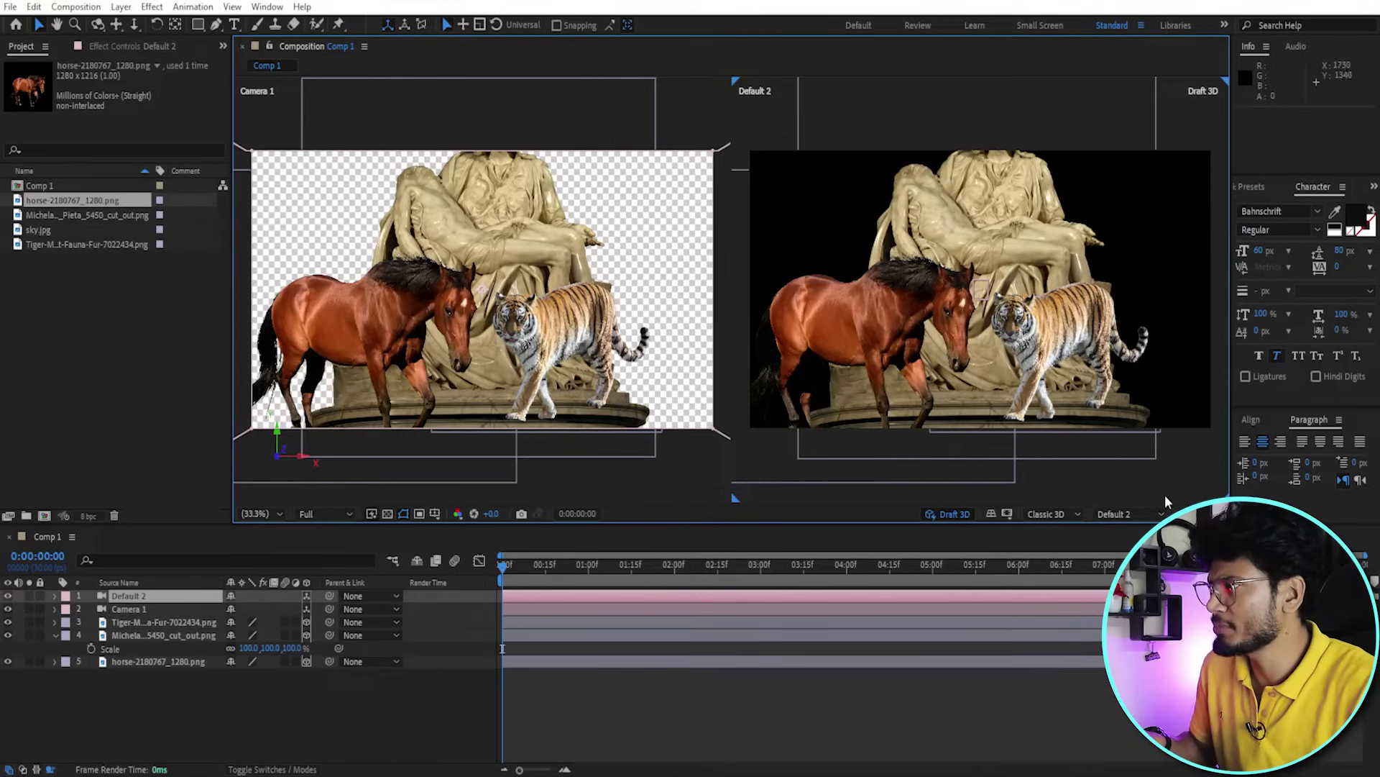
Try the custom perspective views, including Custom View 2 and 3, in the right viewer.
left_click(1143, 513)
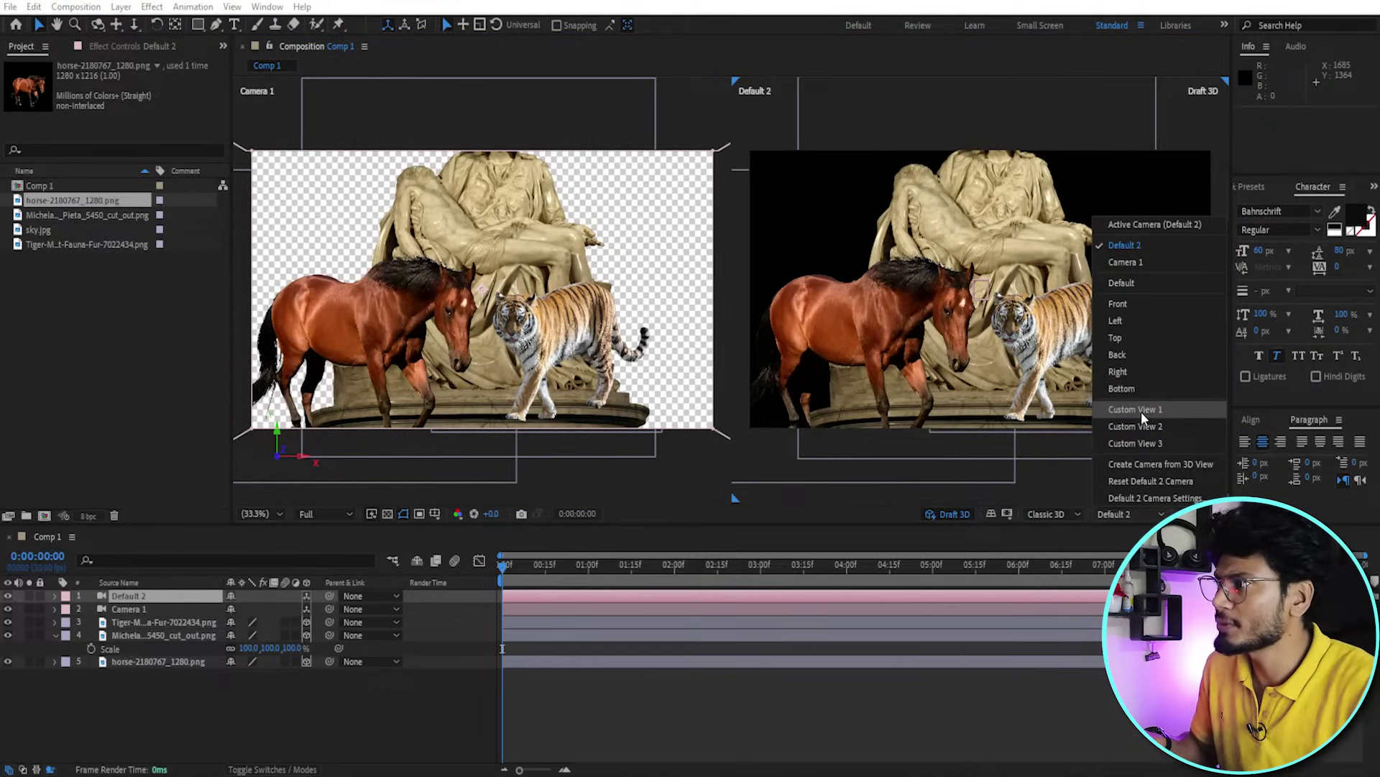
left_click(1141, 411)
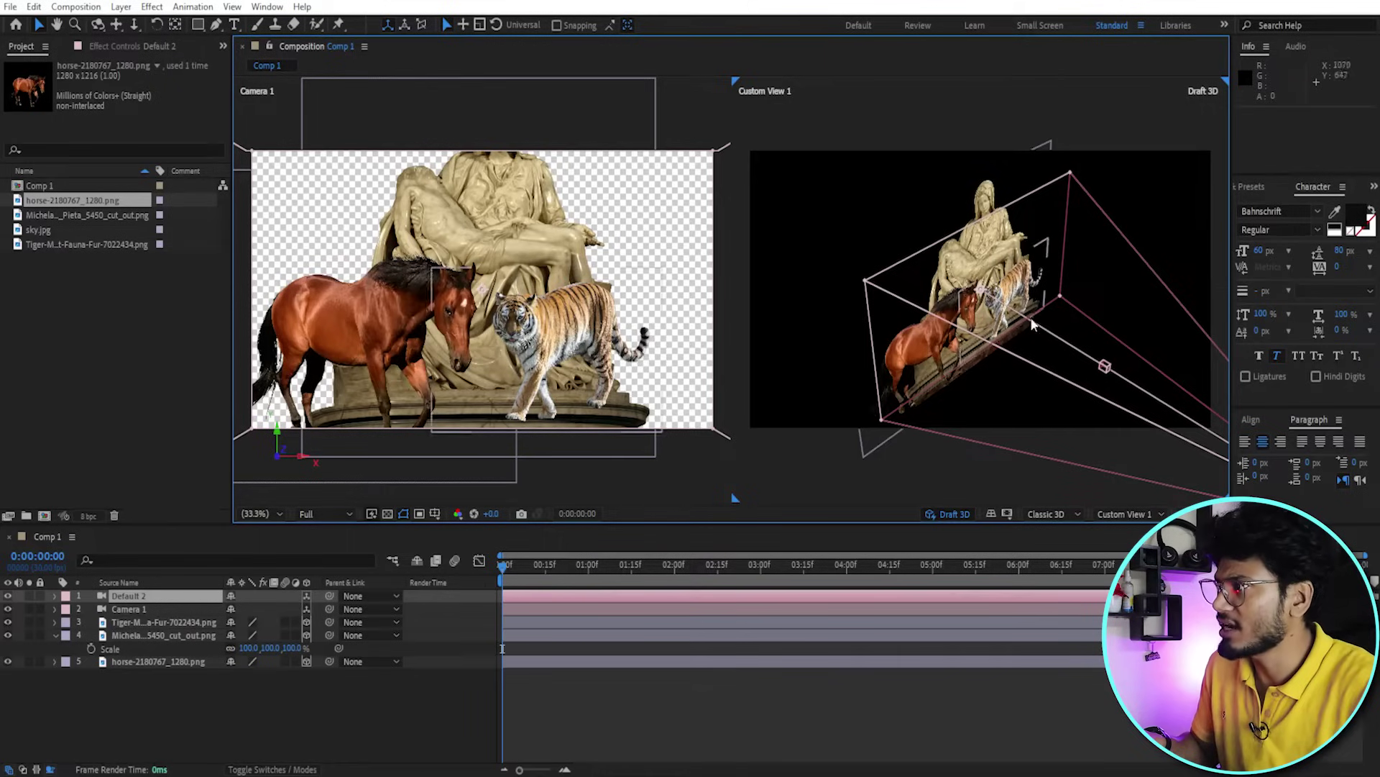
left_click(1128, 514)
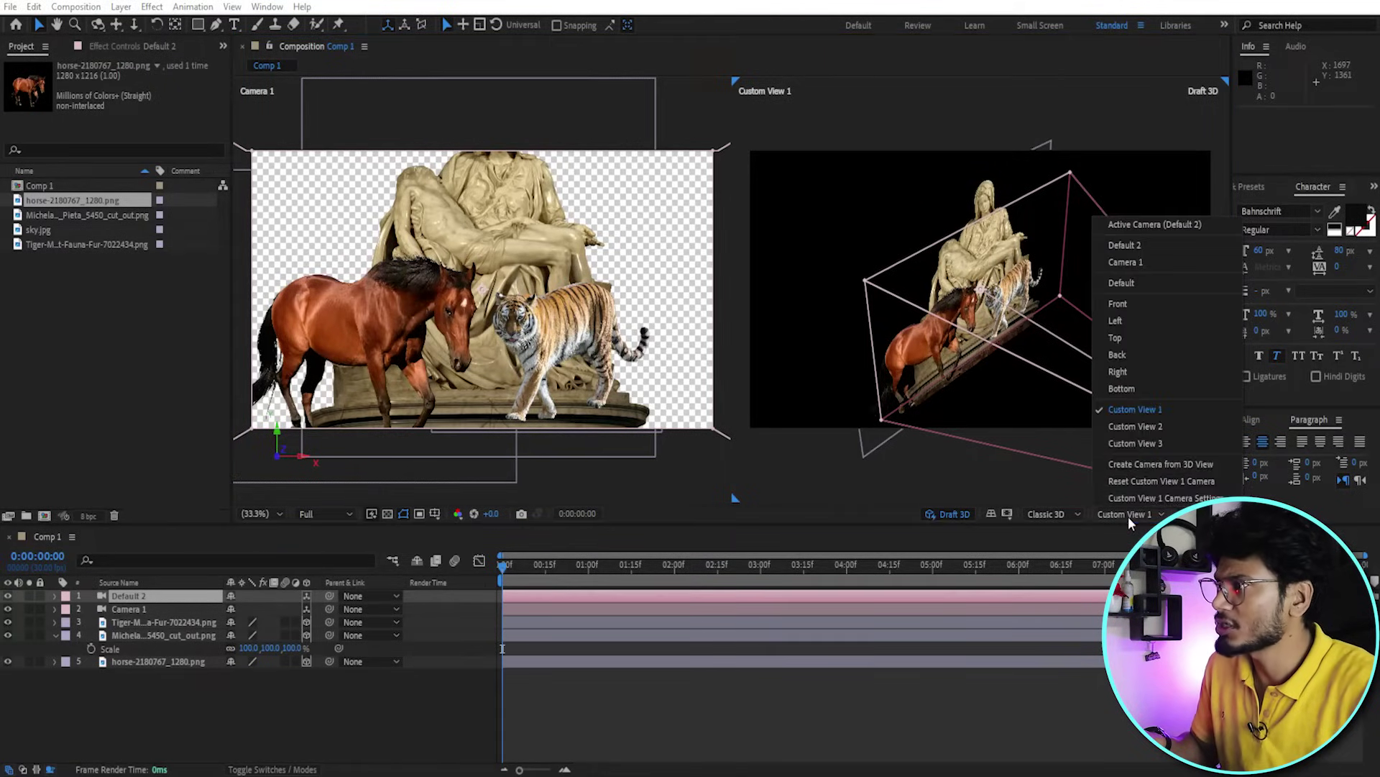
left_click(1146, 427)
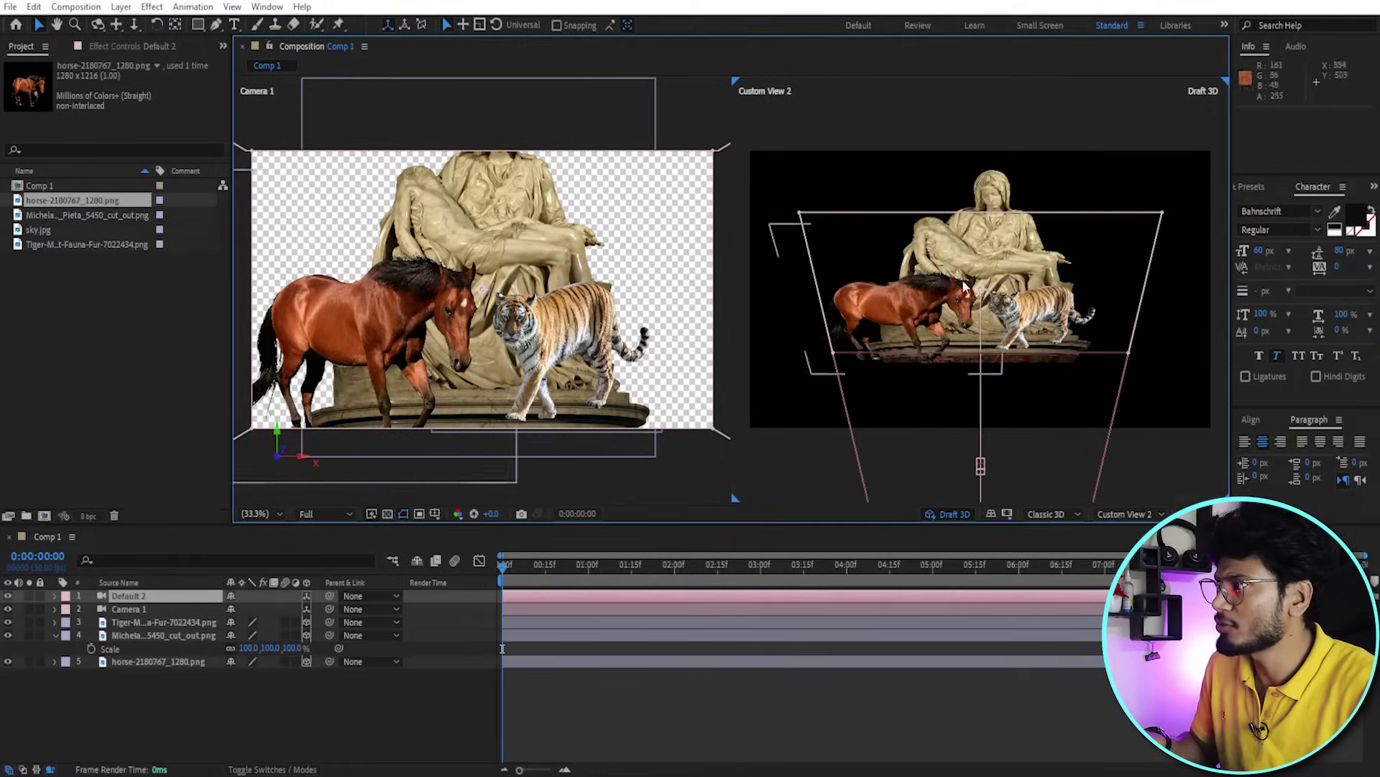
left_click(1141, 515)
left_click(1146, 443)
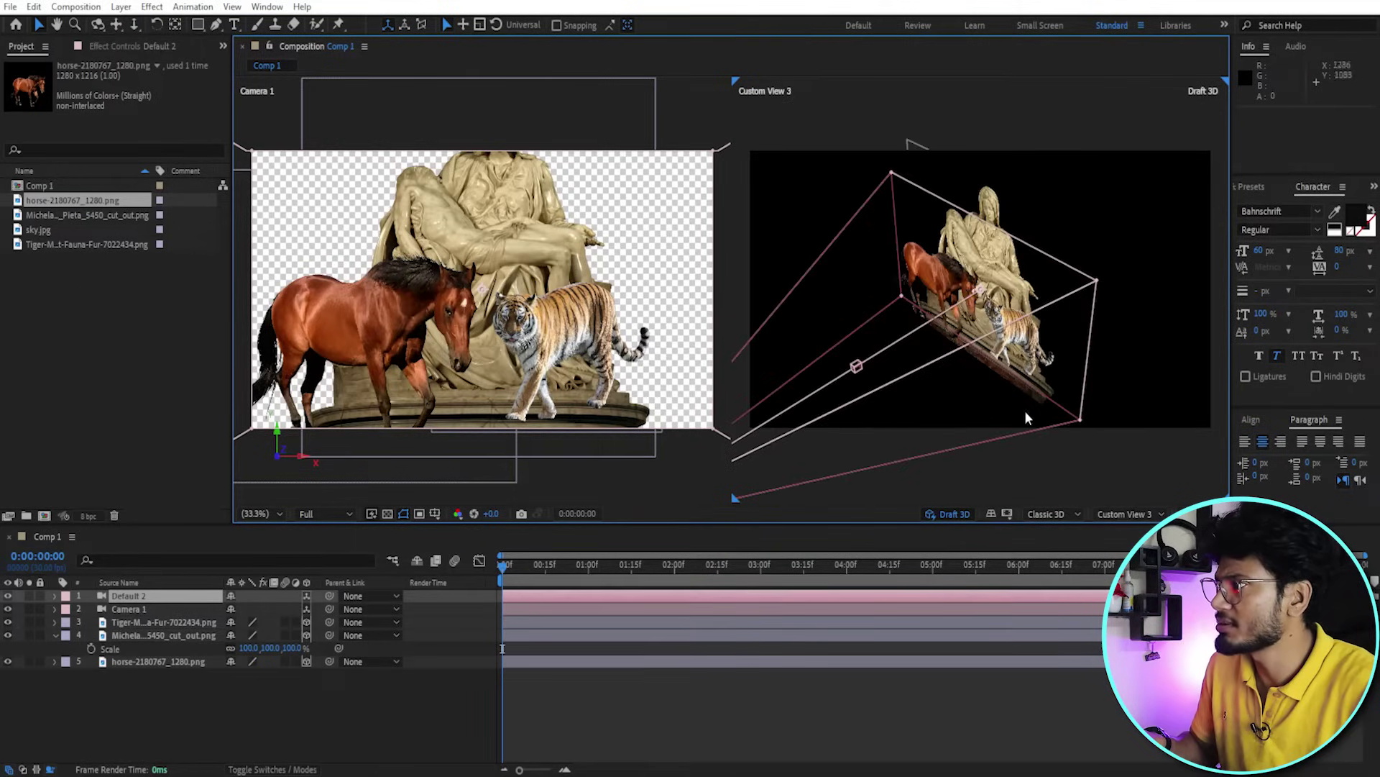
Set the right viewer to the Left view and adjust the zoom, selecting the tiger layer.
left_click(1141, 516)
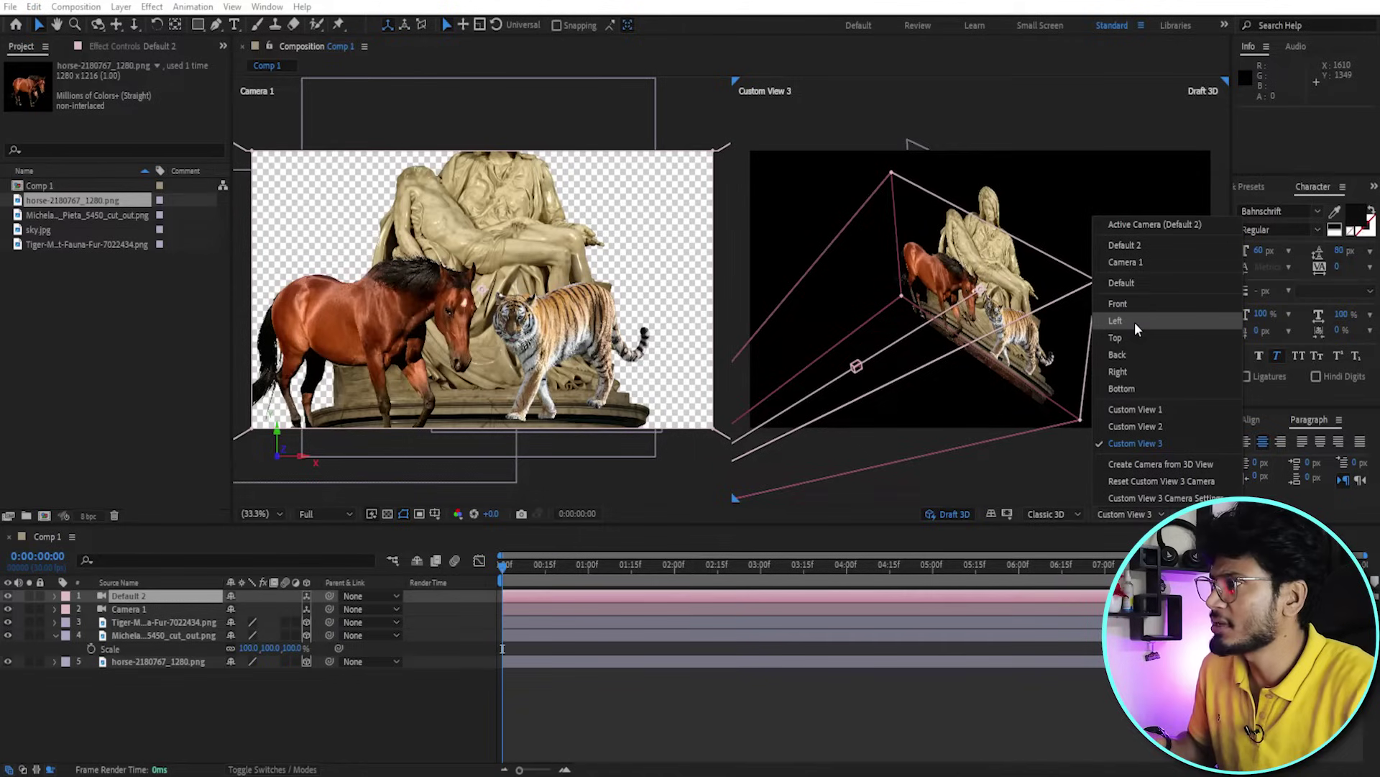
left_click(1135, 325)
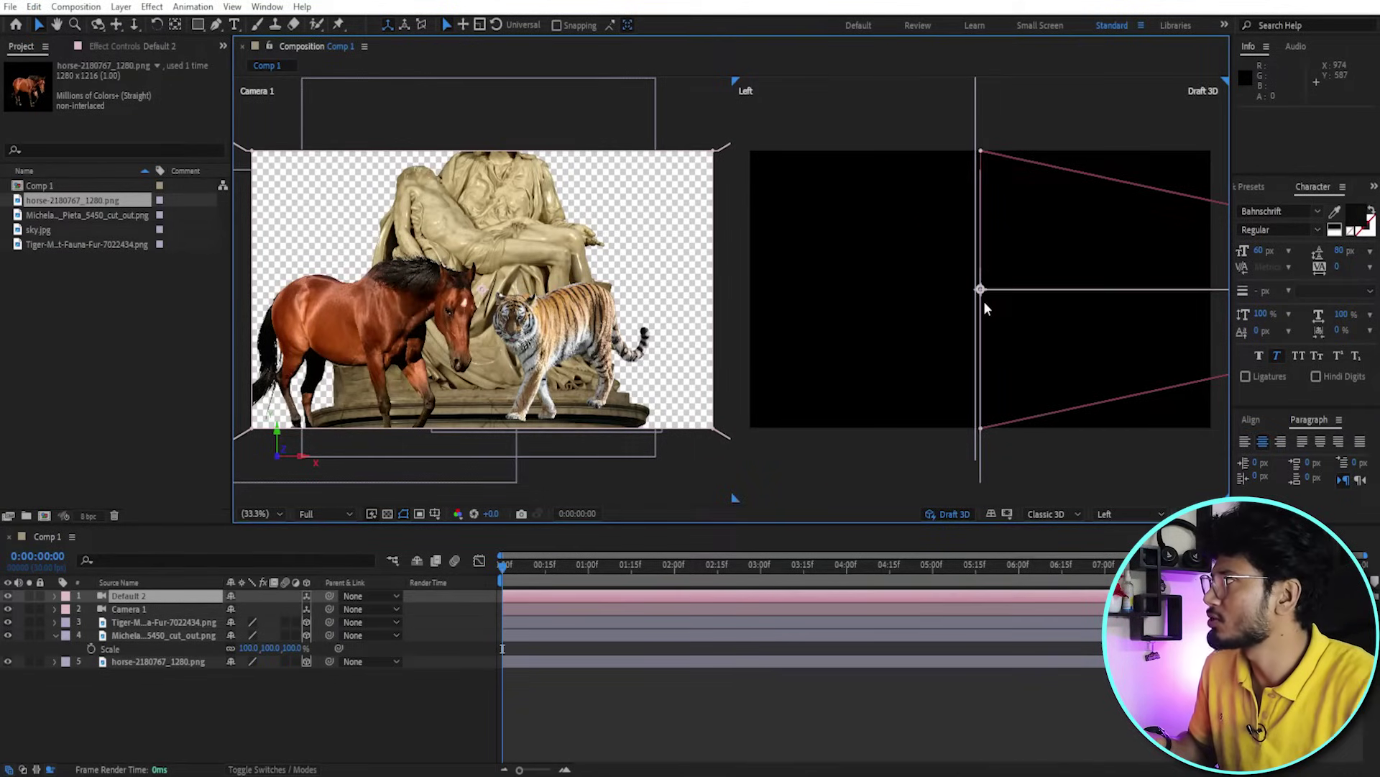
scroll(1055, 289, "down", 2)
scroll(1055, 289, "down", 2)
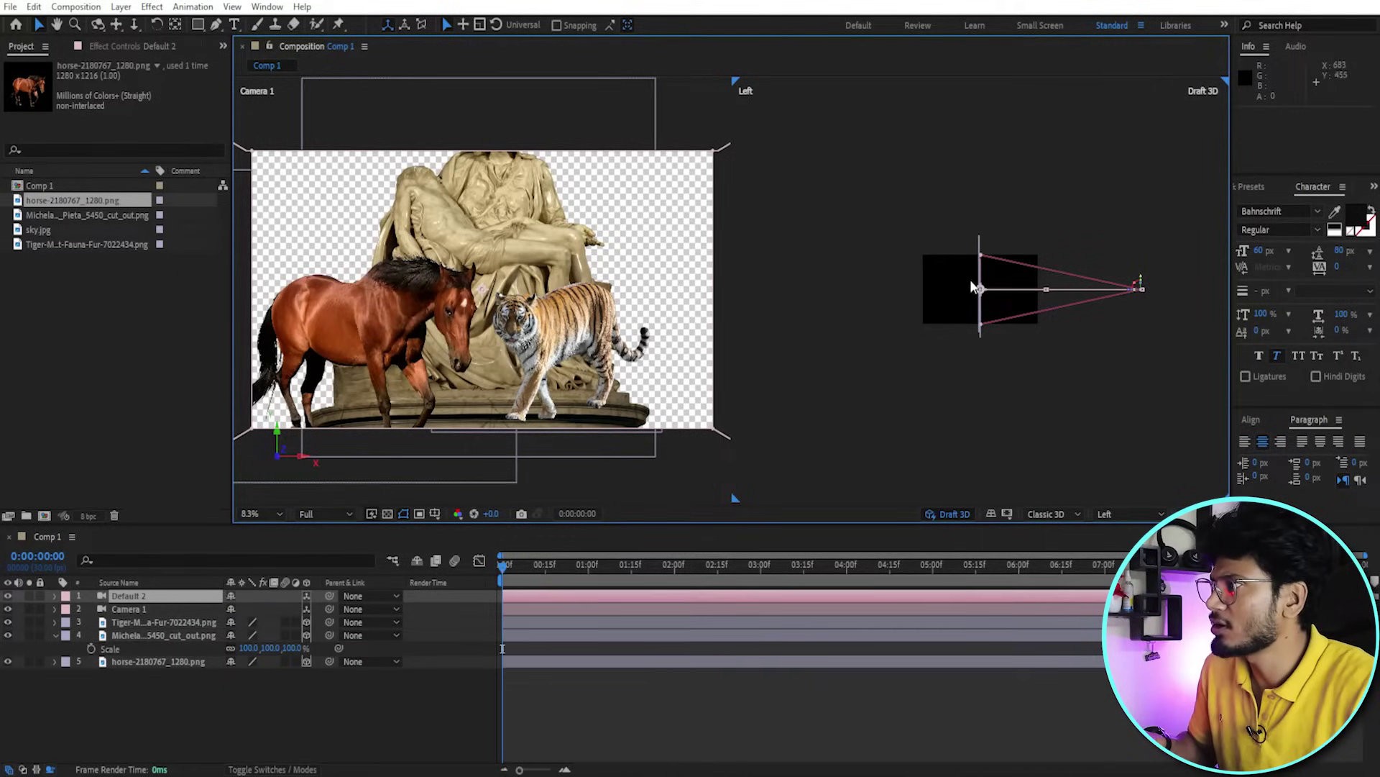
scroll(977, 295, "up", 2)
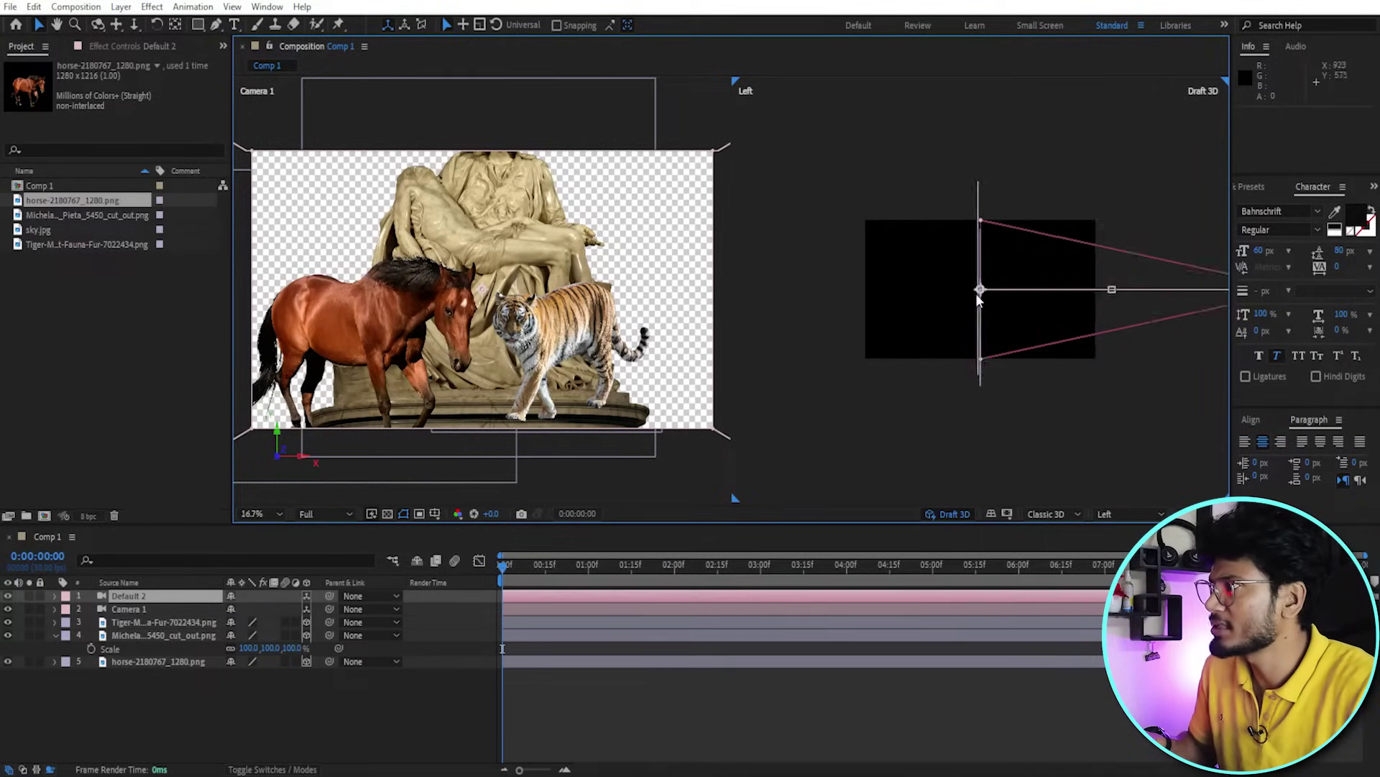
left_click(983, 295)
scroll(983, 295, "up", 2)
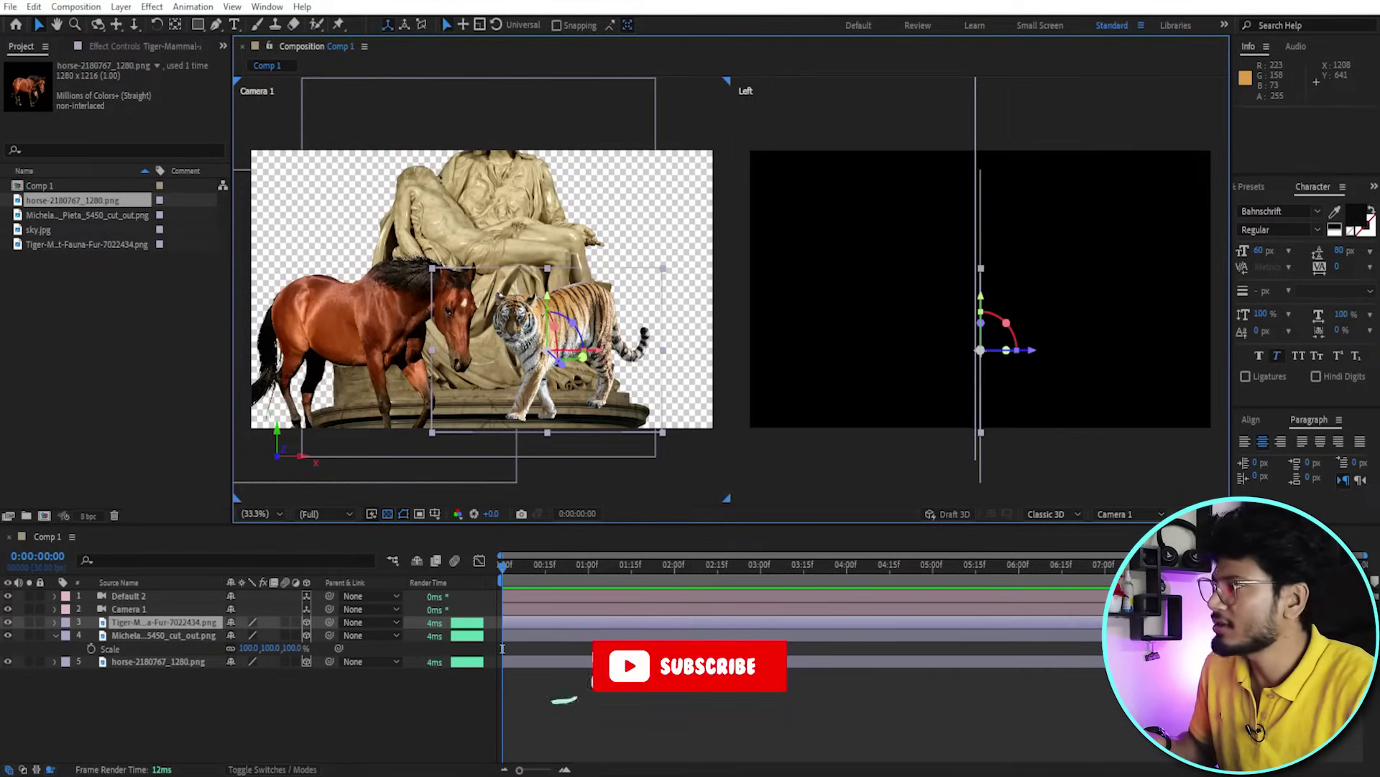
Create a dark grey (4A4A4A) solid layer and send it to the bottom of the layer stack.
right_click(266, 714)
mouse_move(345, 524)
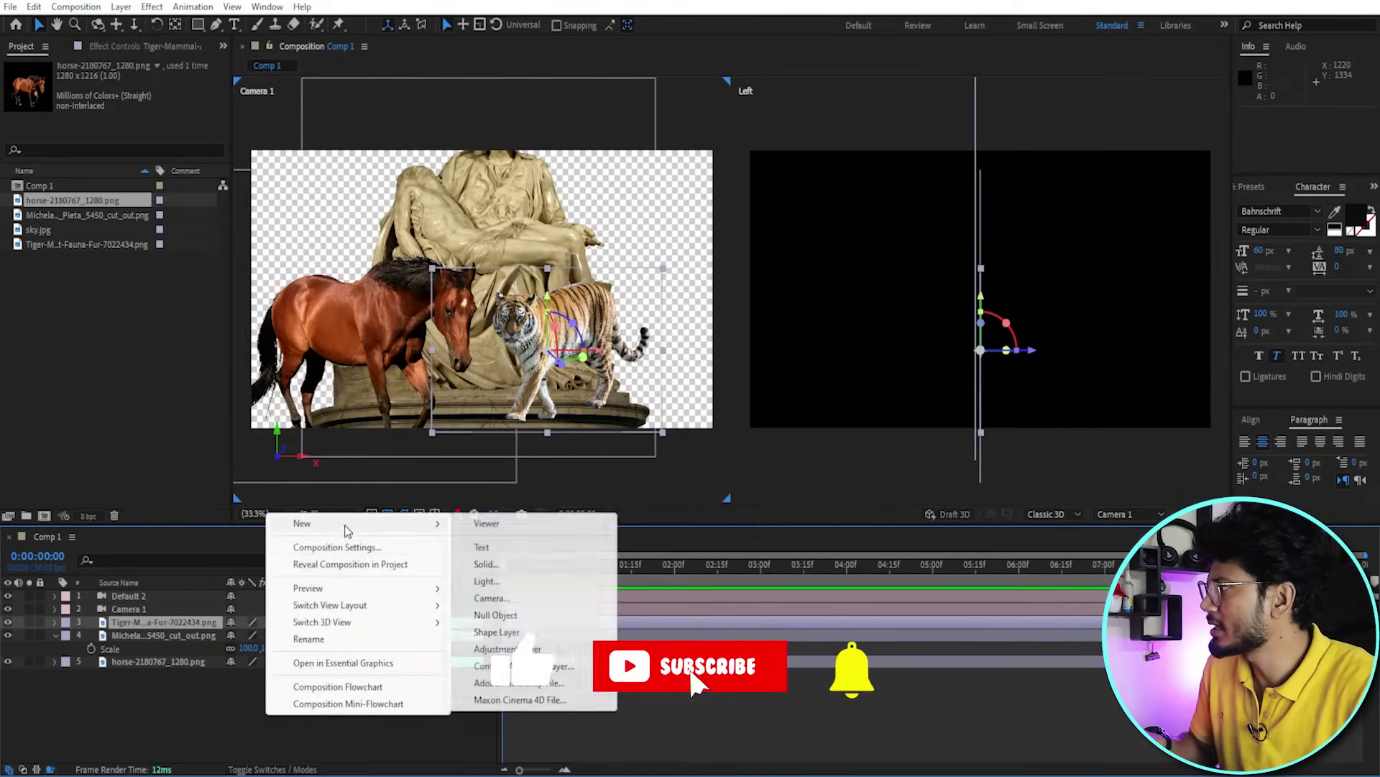
left_click(478, 566)
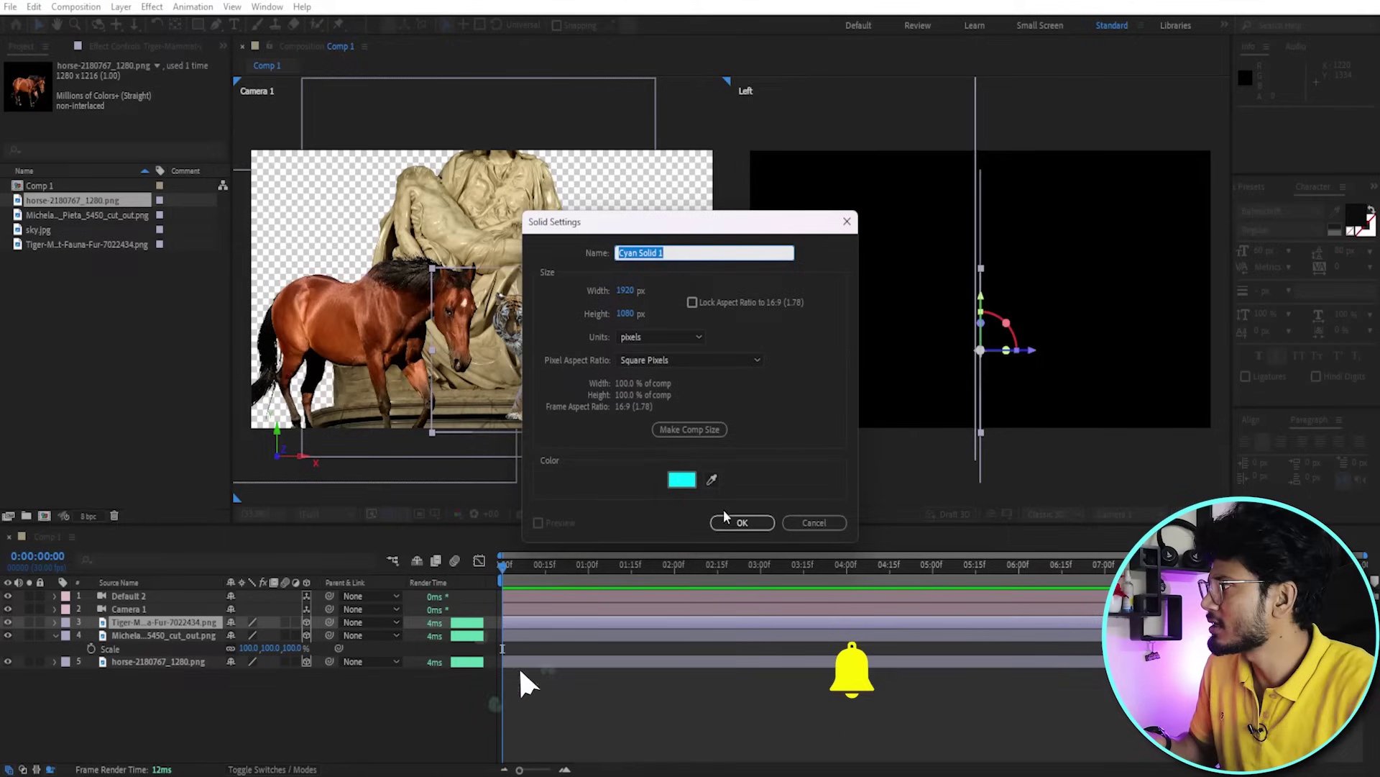
left_click(681, 480)
left_click(812, 429)
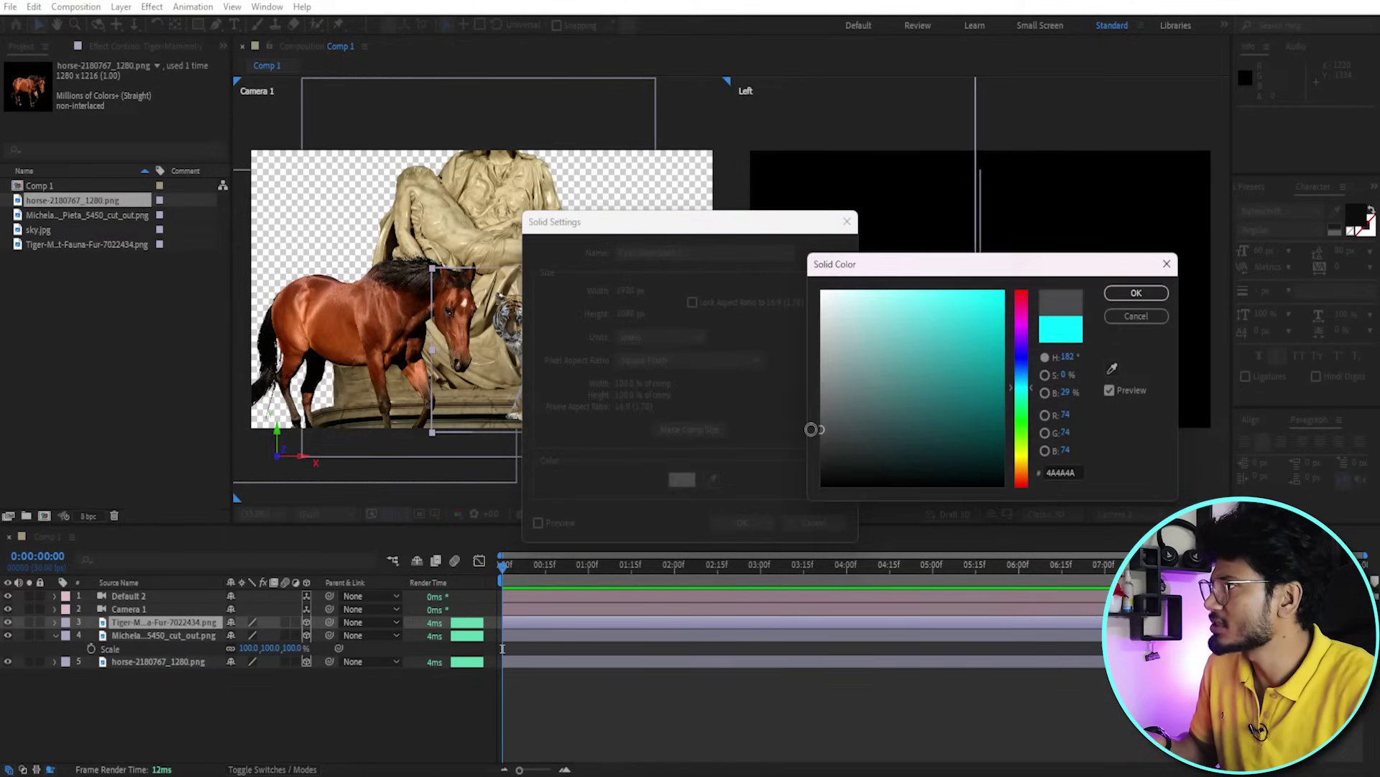
left_click(1136, 293)
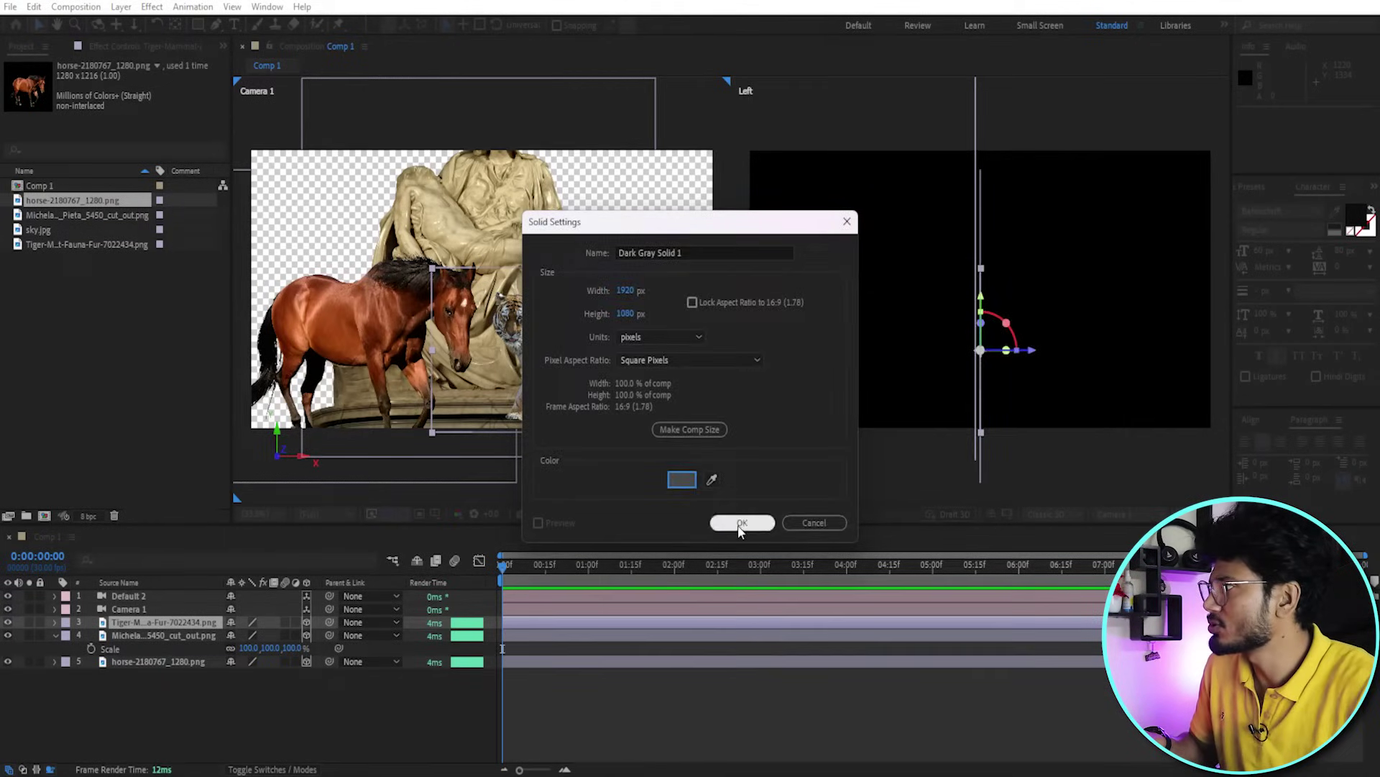
left_click(742, 523)
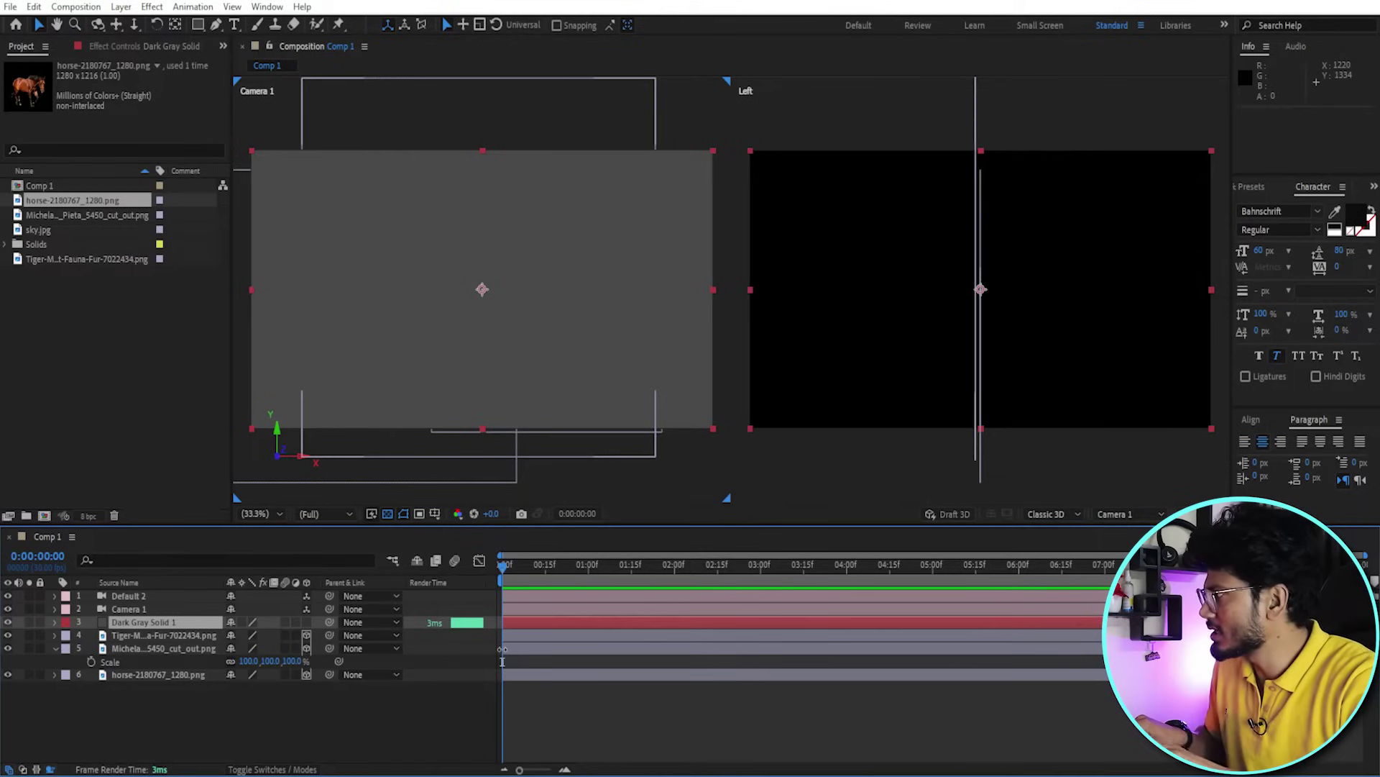
key("ctrl+bracketleft")
key("ctrl+bracketleft")
key("ctrl+bracketleft")
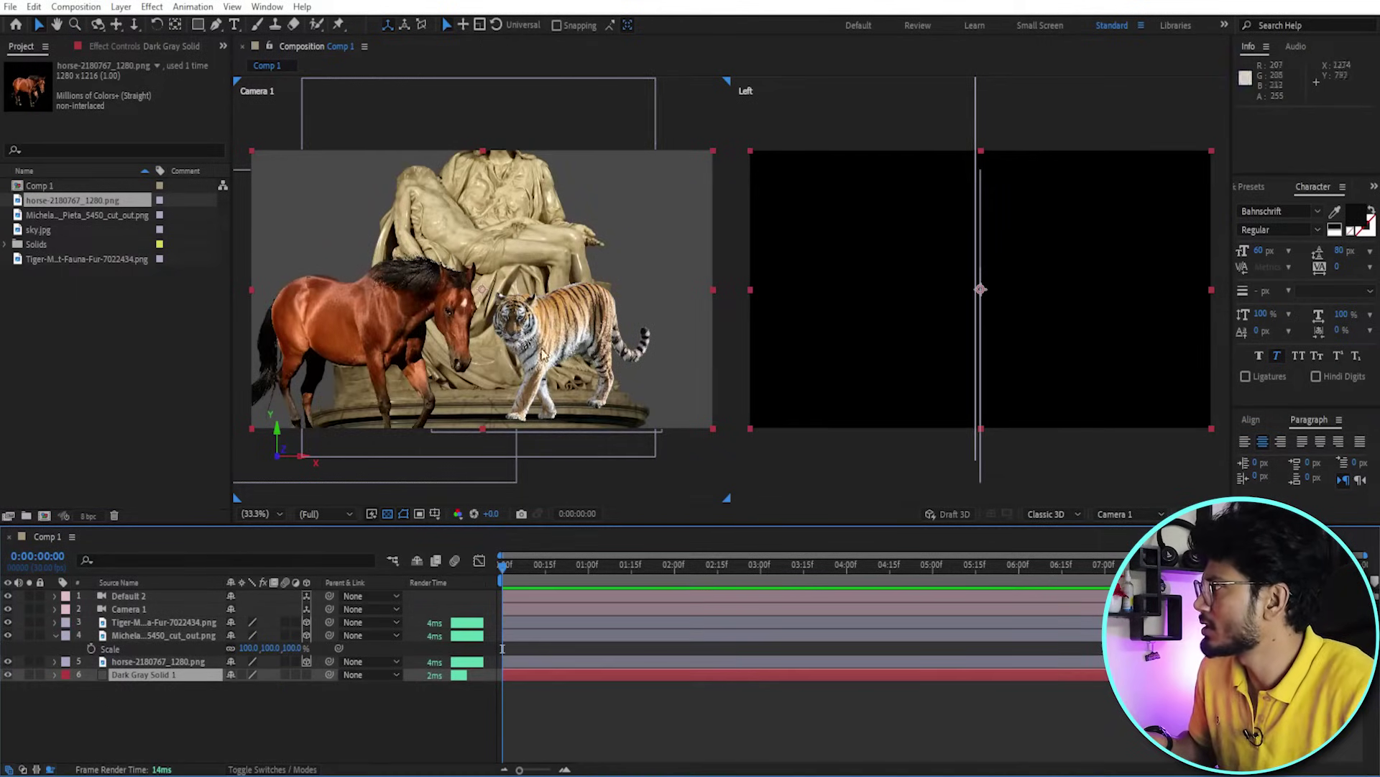
left_click(136, 683)
Apply the Gradient Ramp effect to the dark grey solid via the 'ram' effect search.
left_click(142, 677)
key("ctrl+space")
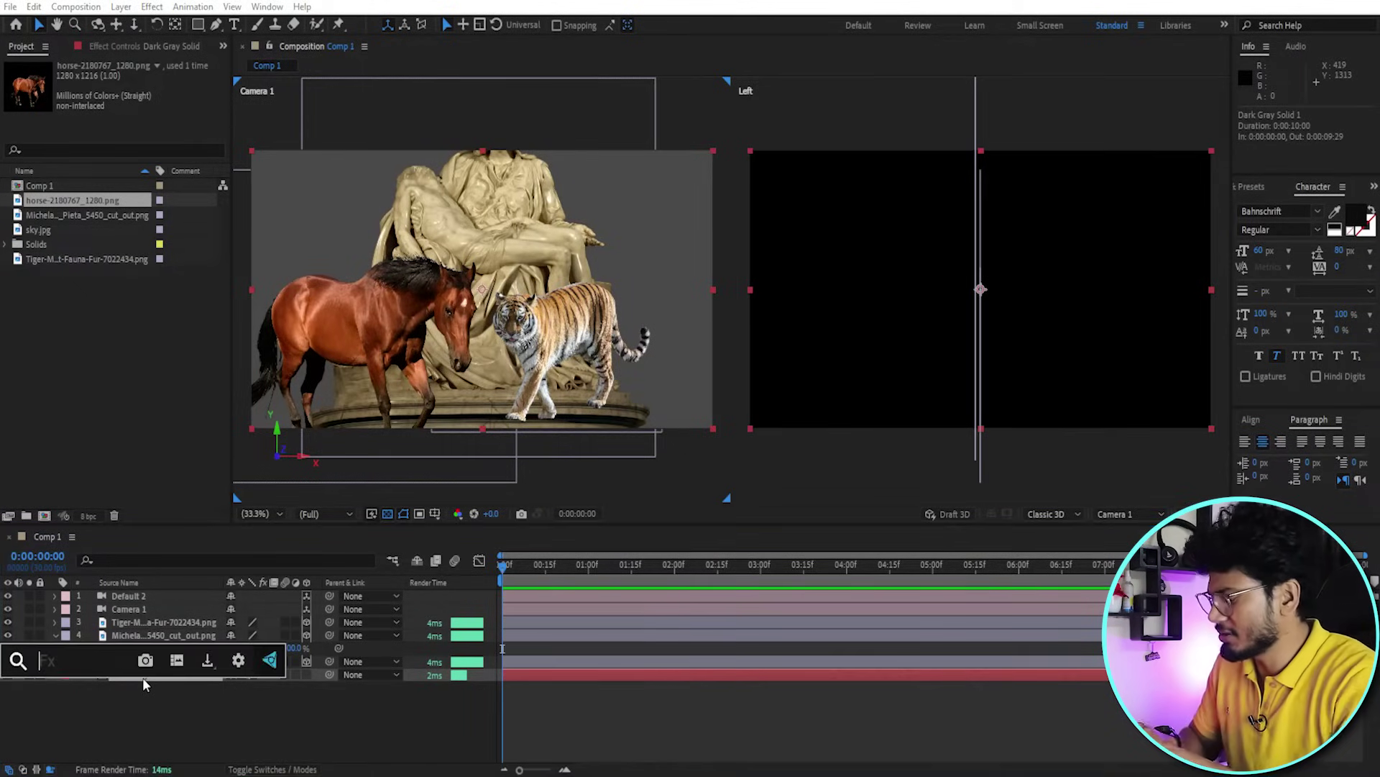
type("ram")
key("Down")
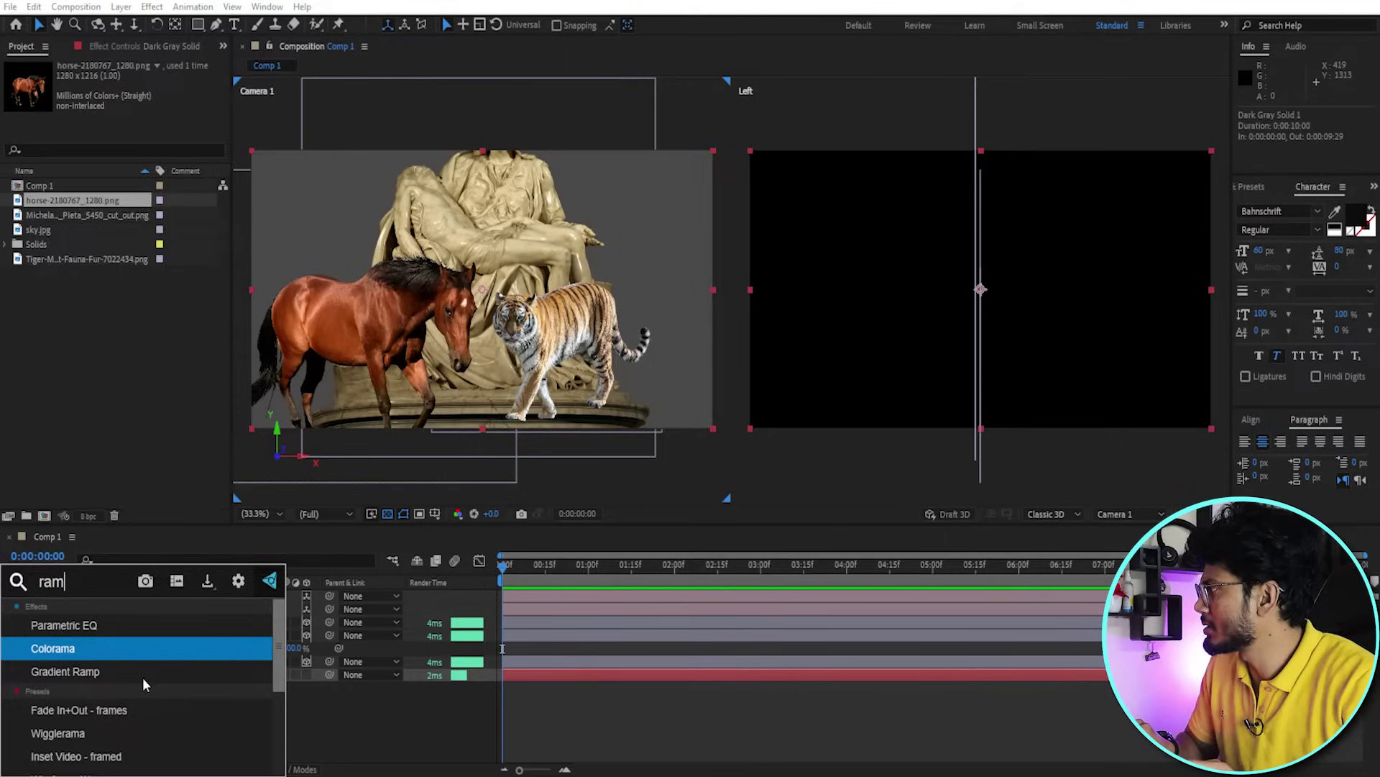
key("Down")
key("Return")
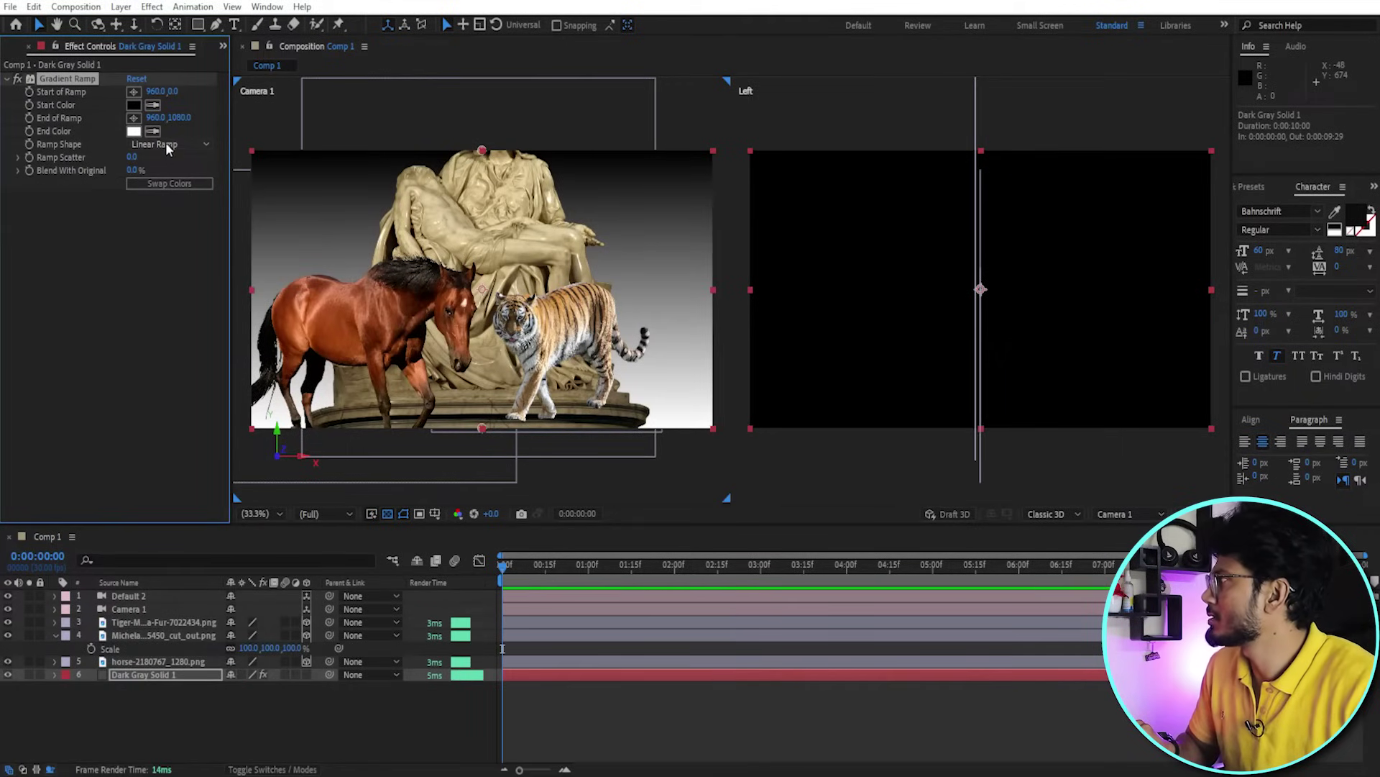
Make the ramp radial with swapped colours, white at 963,540 fading to black toward 2232,1164.
left_click(166, 144)
left_click(169, 178)
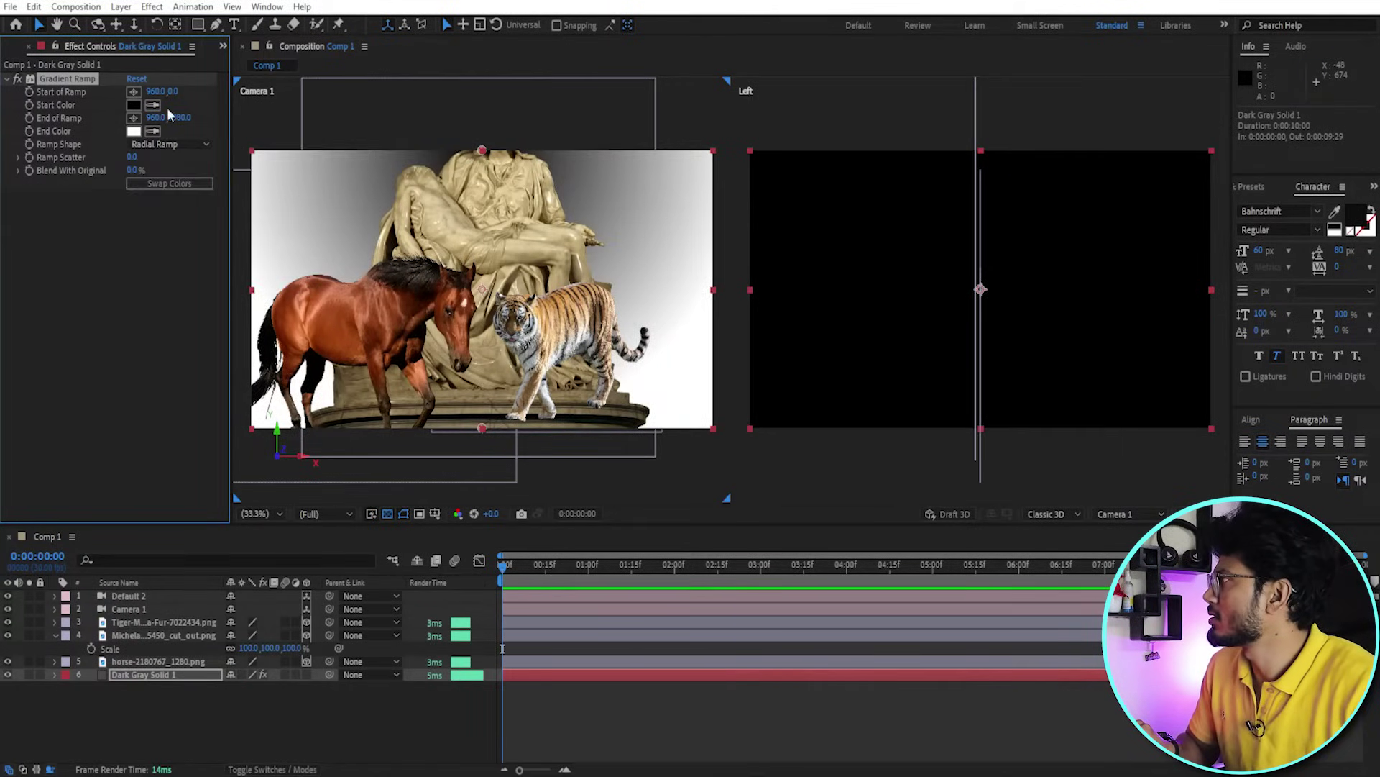
left_click(166, 183)
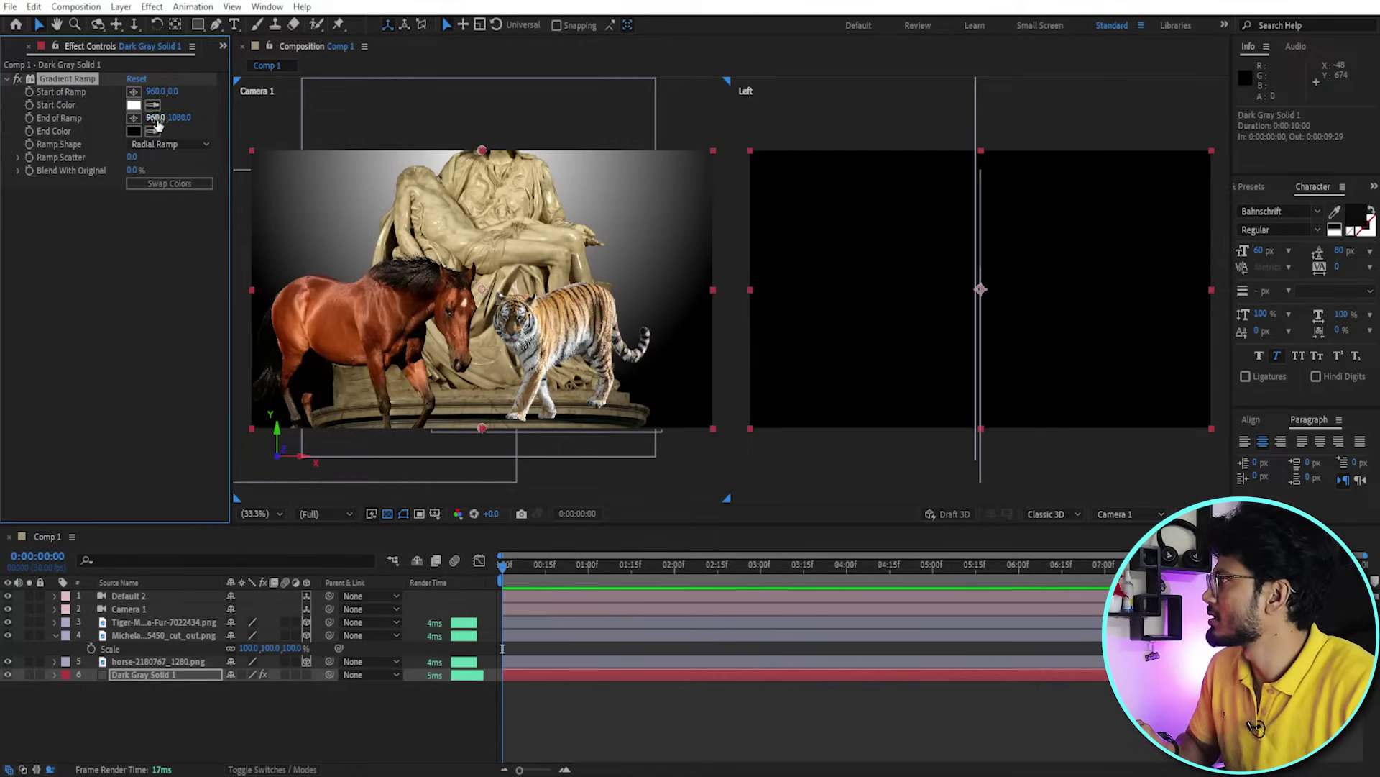
left_click_drag(481, 151, 482, 290)
left_click_drag(482, 427, 791, 446)
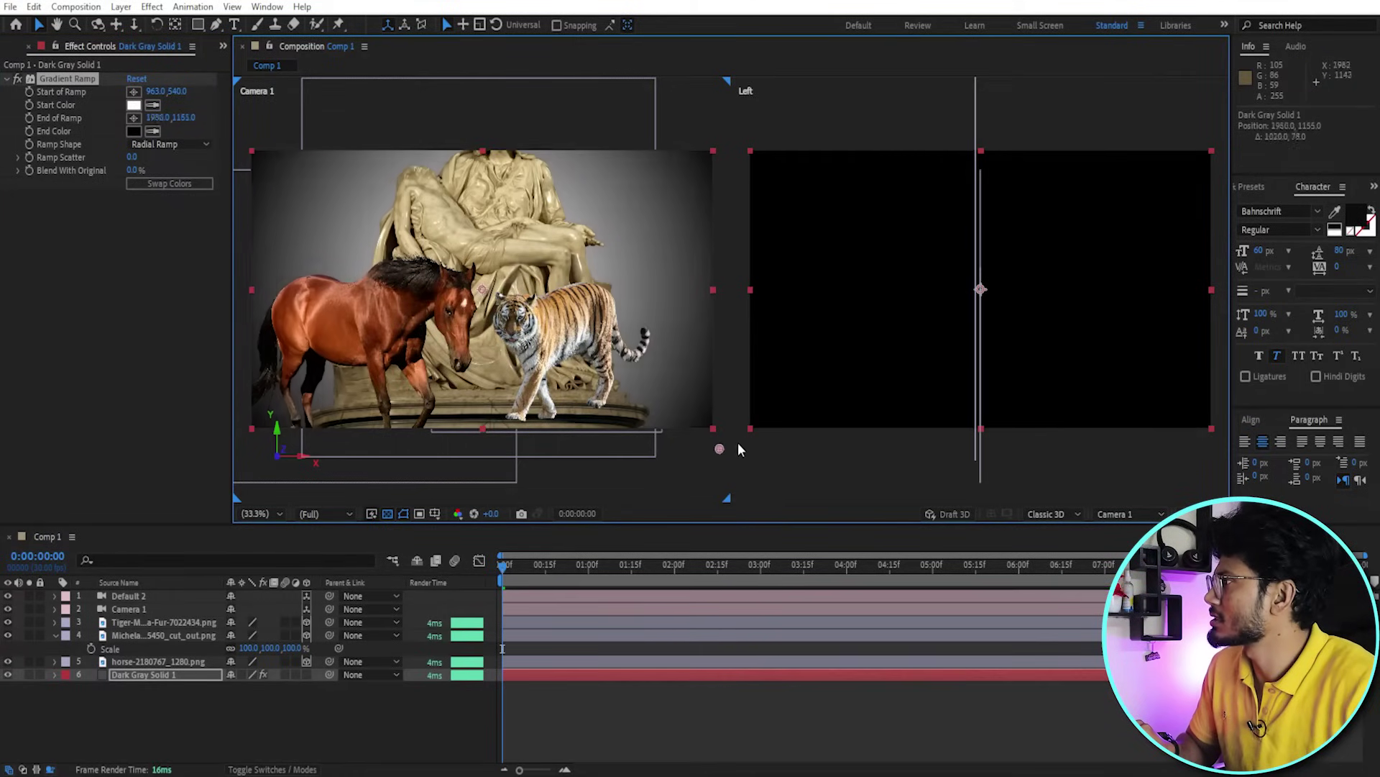
left_click(791, 438)
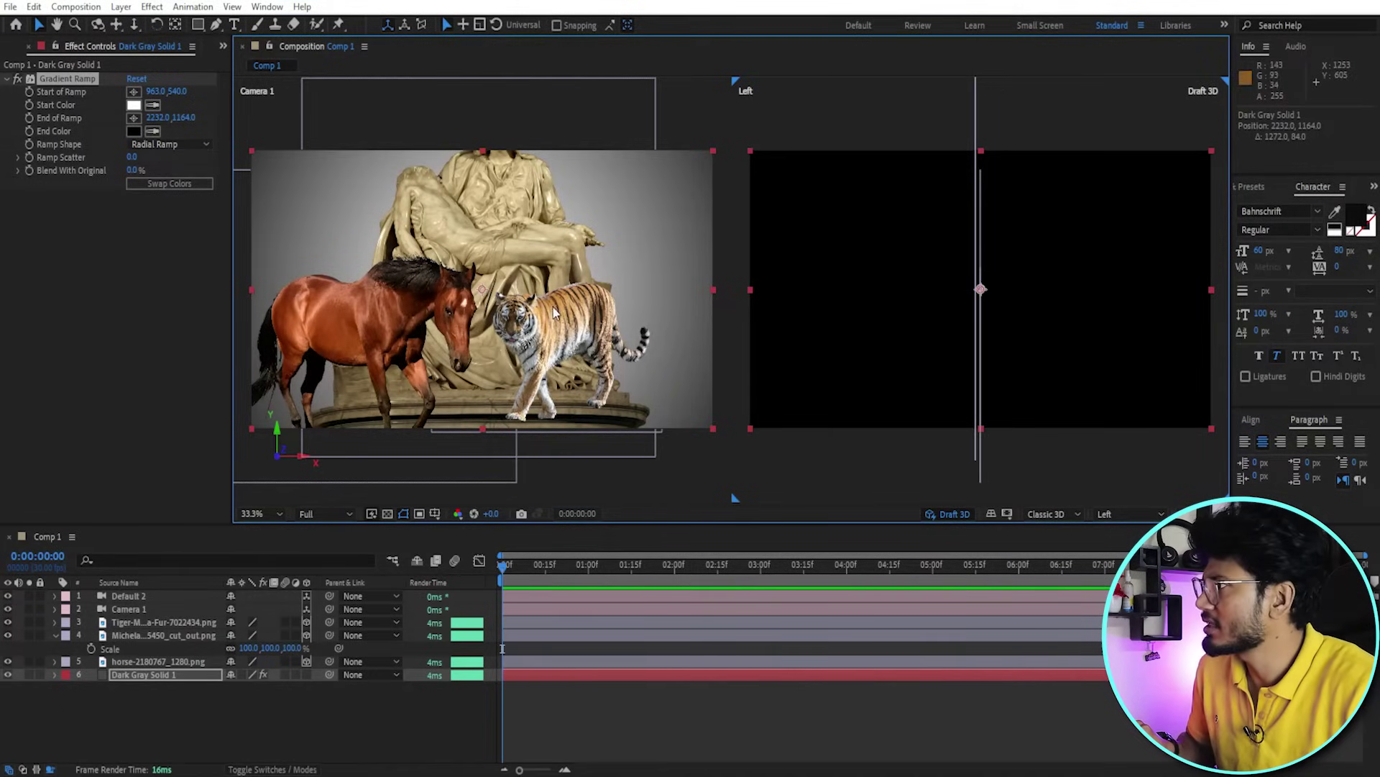
left_click(566, 636)
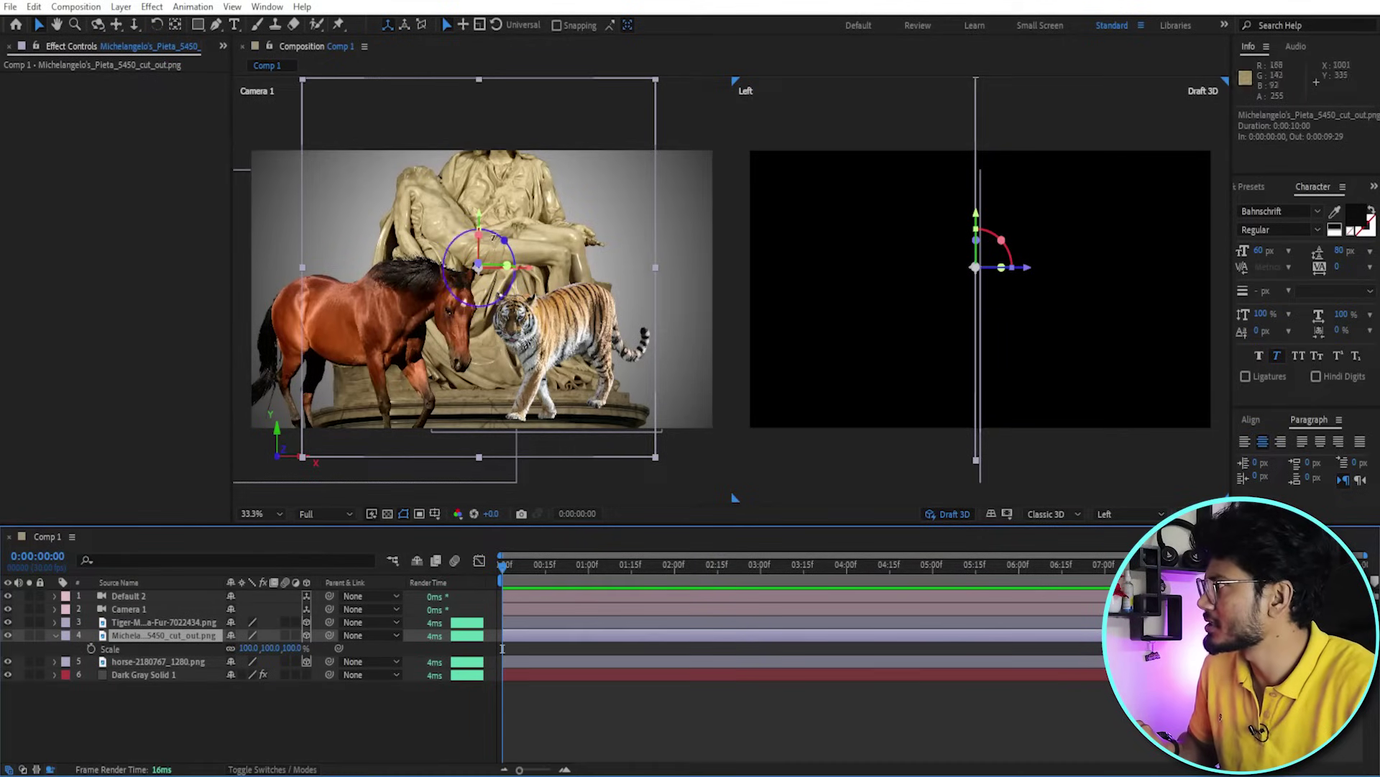
Push the Pietà statue far back in Z to about 1422 in the Left view.
left_click_drag(1028, 271, 810, 279)
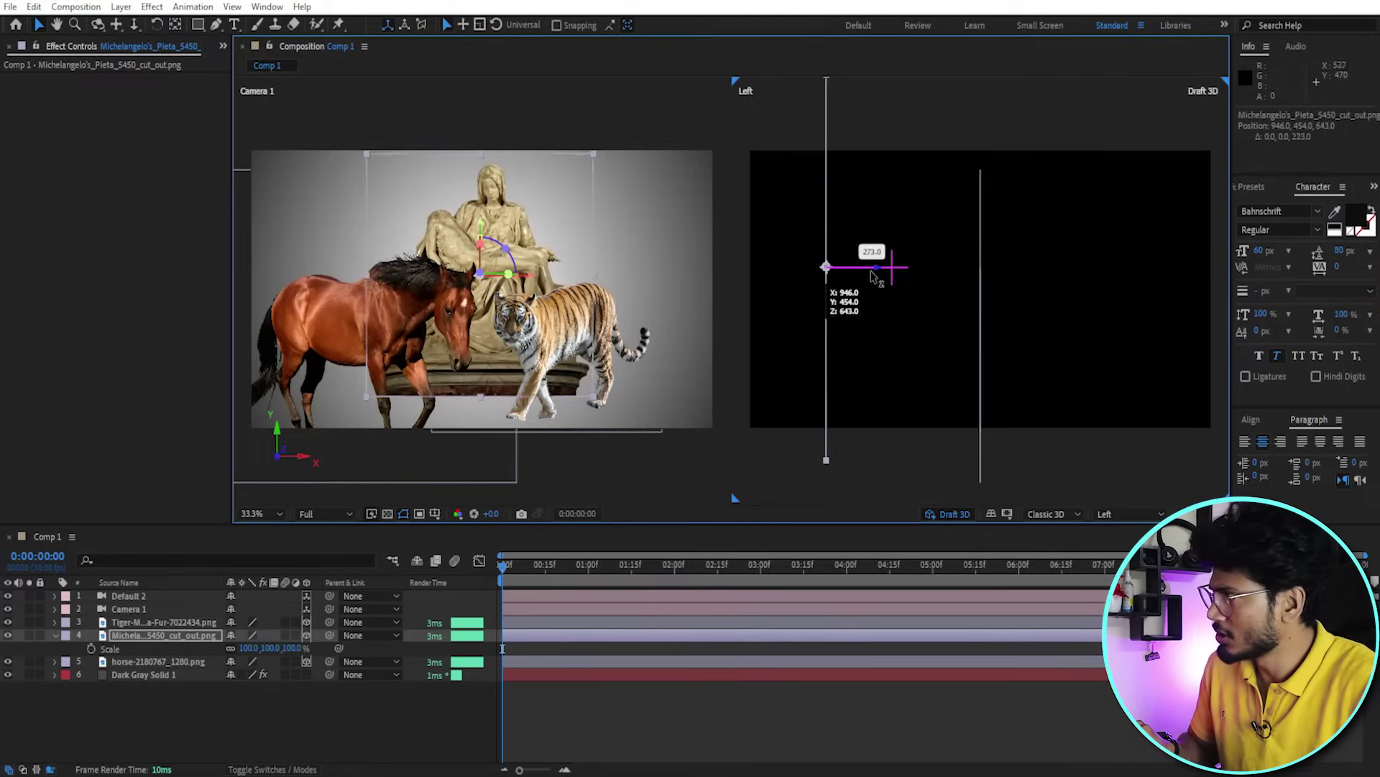
left_click_drag(810, 279, 792, 271)
key("comma")
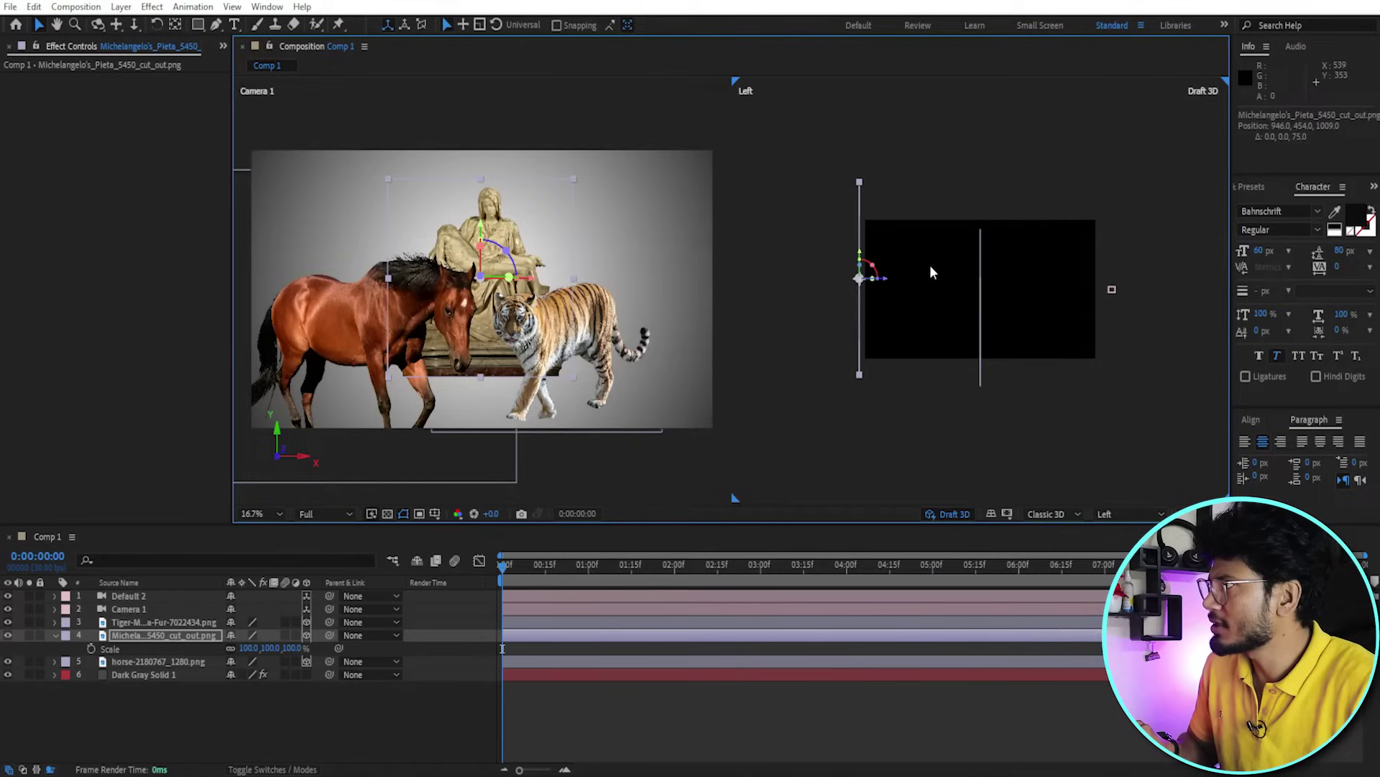
left_click_drag(890, 284, 874, 284)
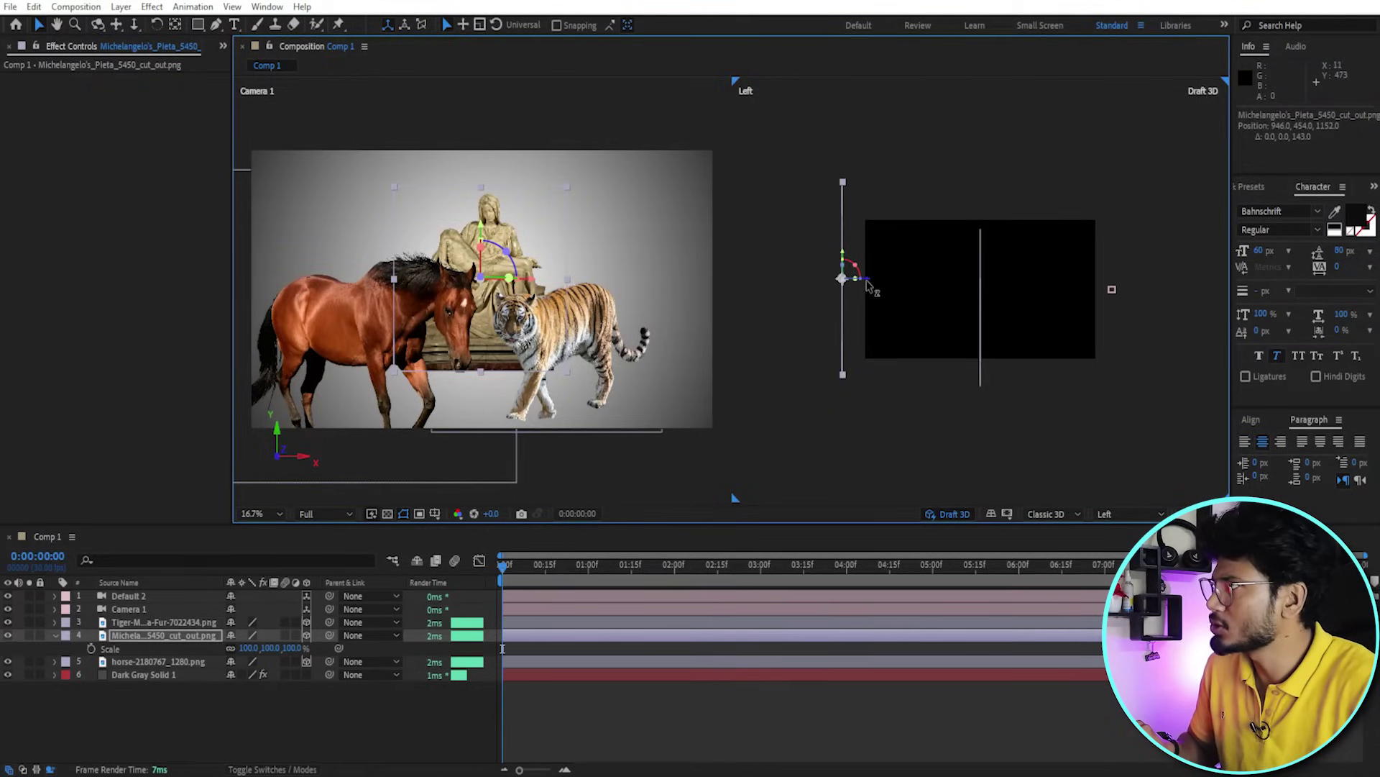
left_click_drag(868, 285, 835, 289)
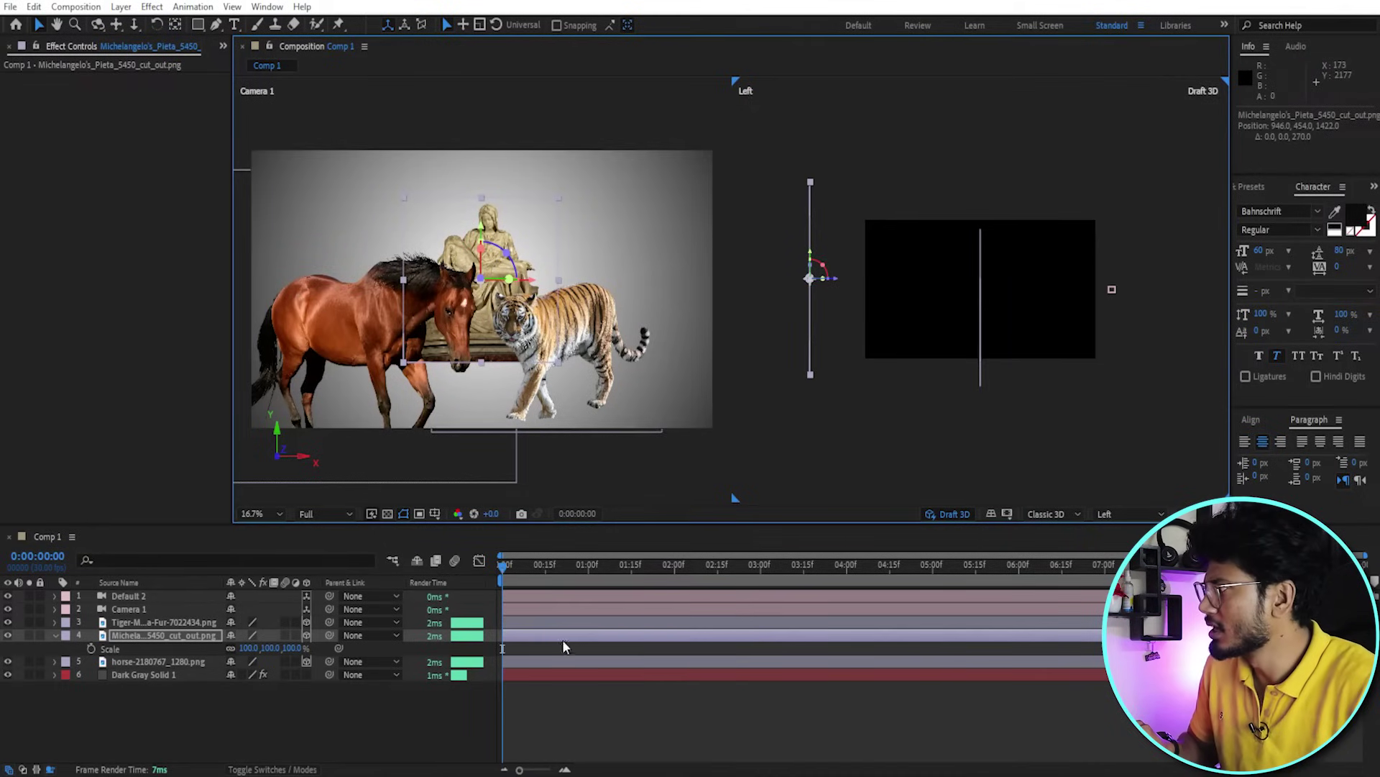
Move the tiger back in depth to position 1230, 776, 635.
left_click(546, 629)
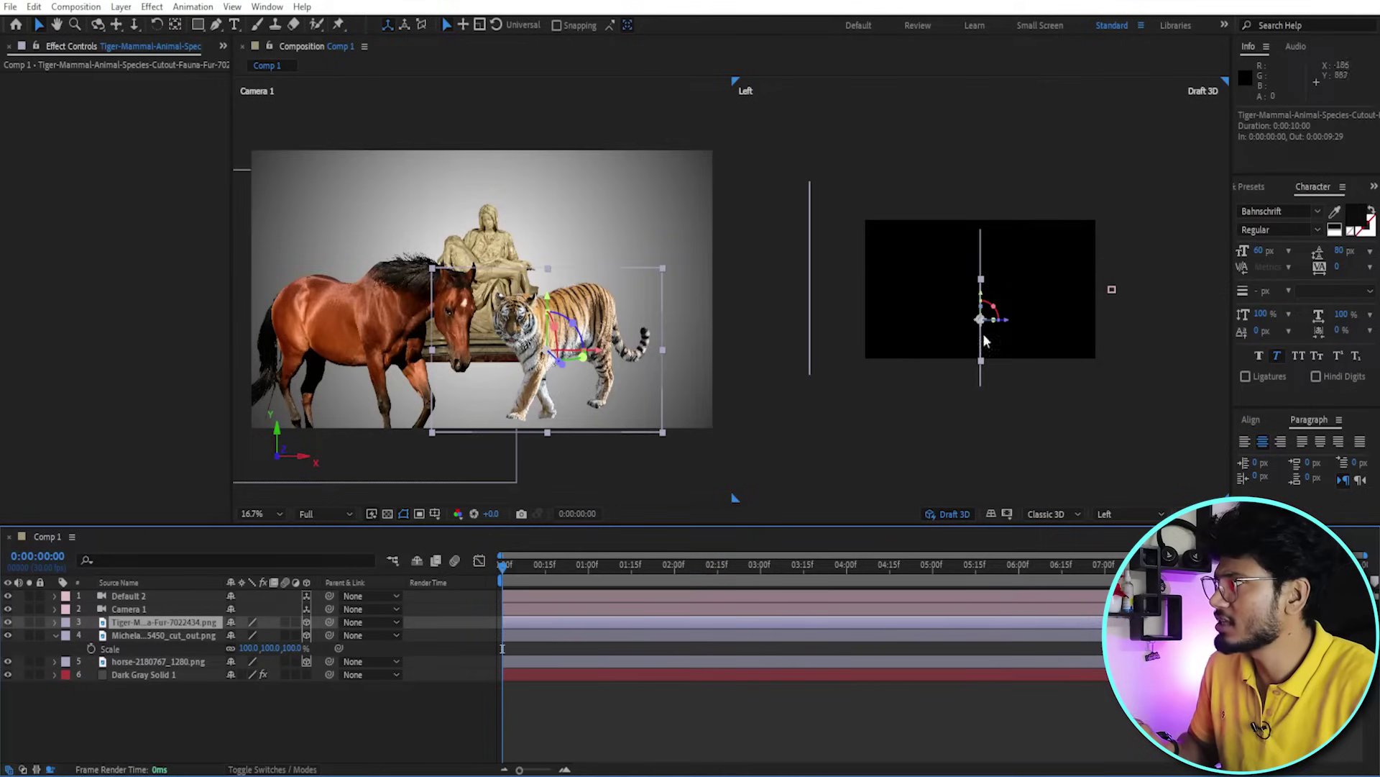
left_click_drag(1010, 325, 929, 335)
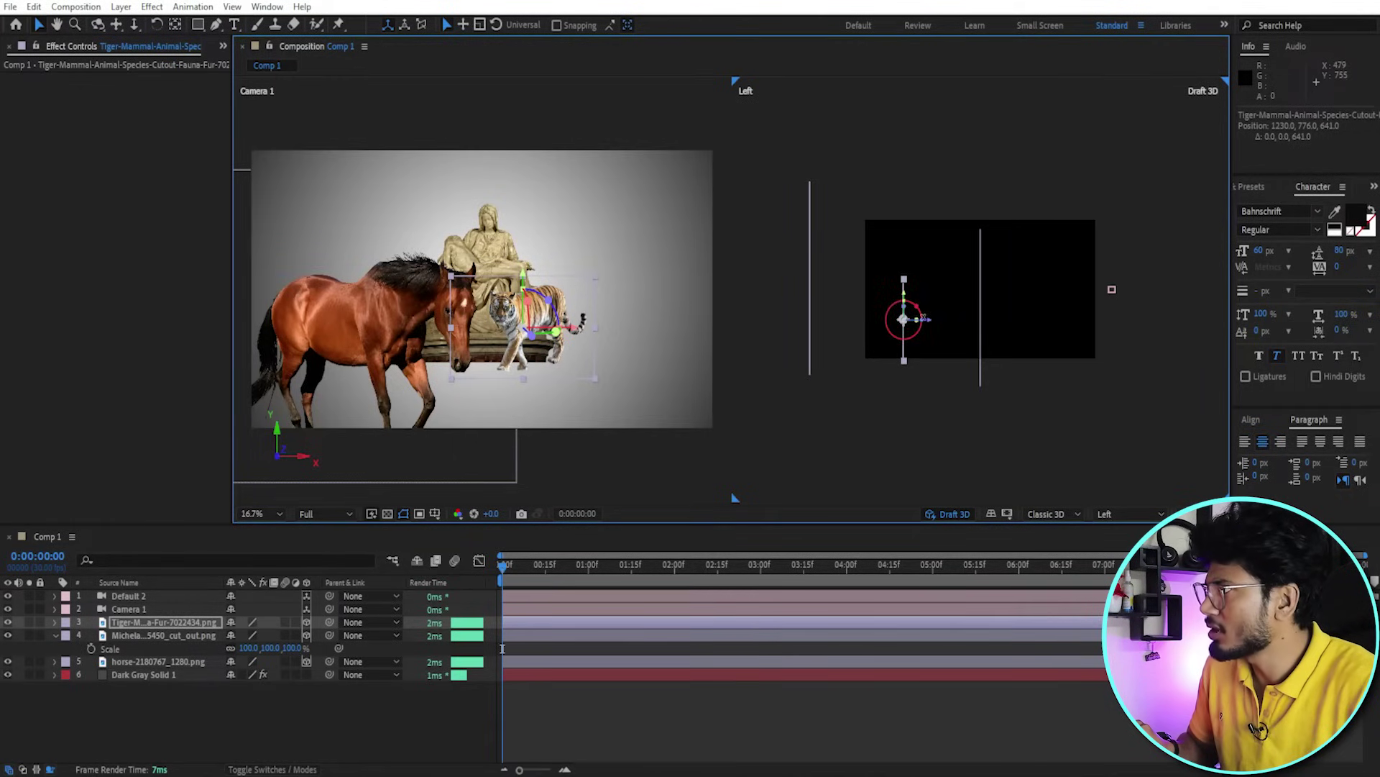
left_click_drag(927, 322, 931, 326)
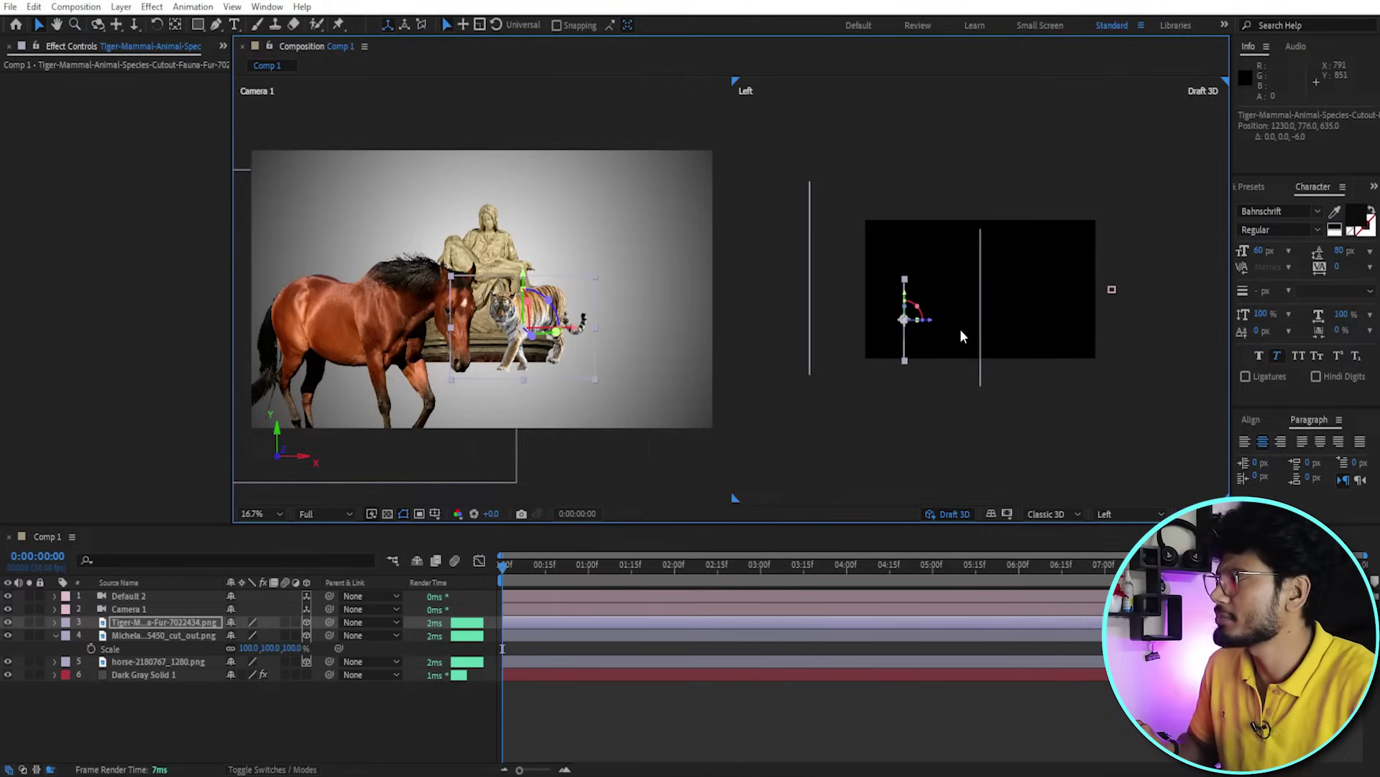
Shift the horse in depth, then move the tiger back and down to 1230, 842, 719 by the statue's base.
left_click(358, 326)
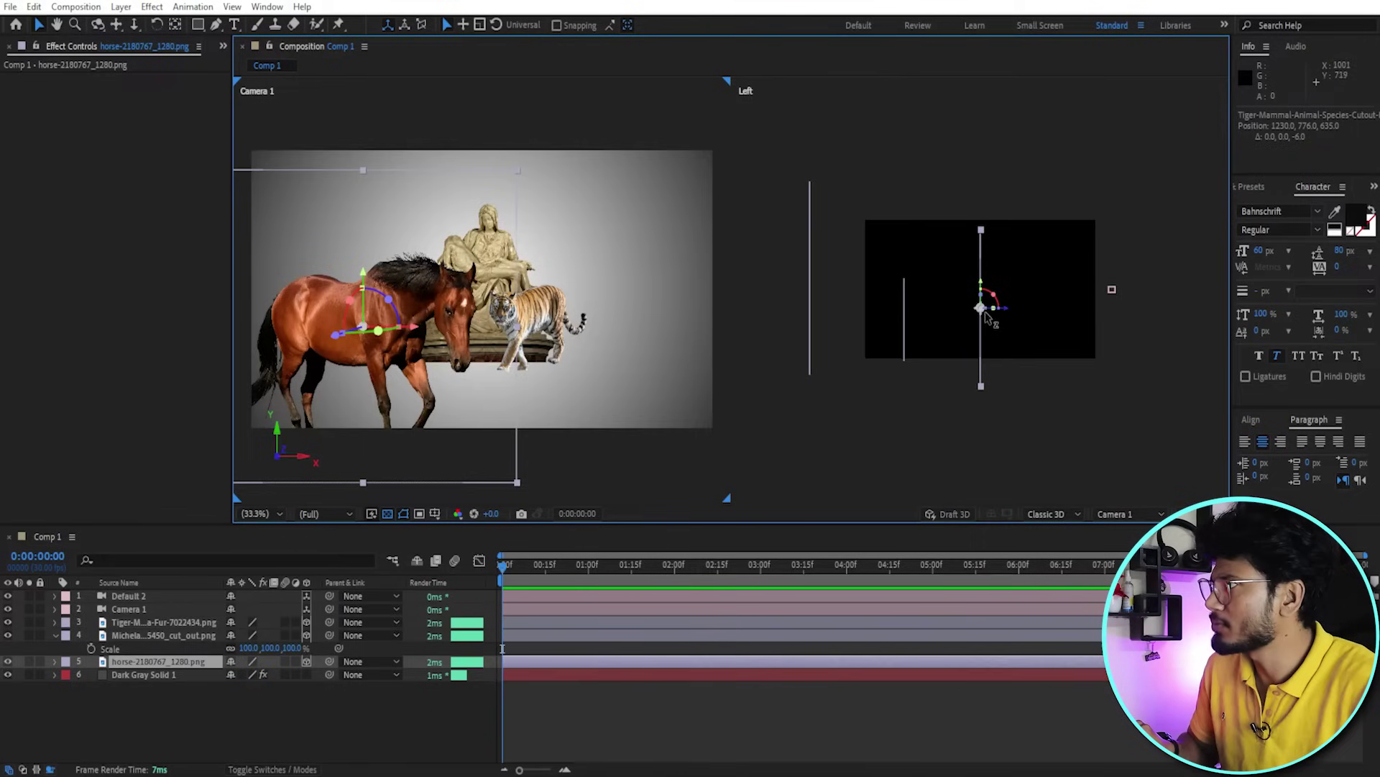
left_click_drag(1007, 310, 984, 323)
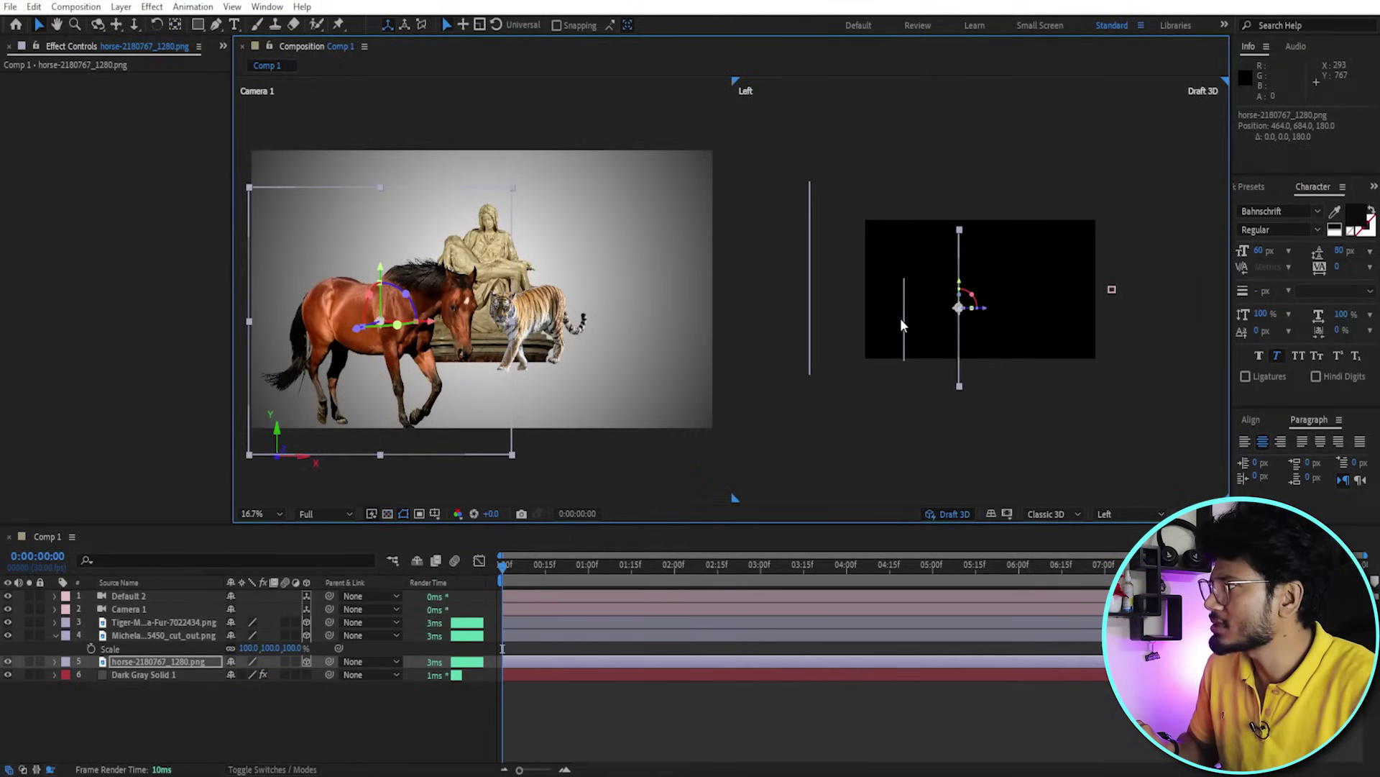
left_click(685, 635)
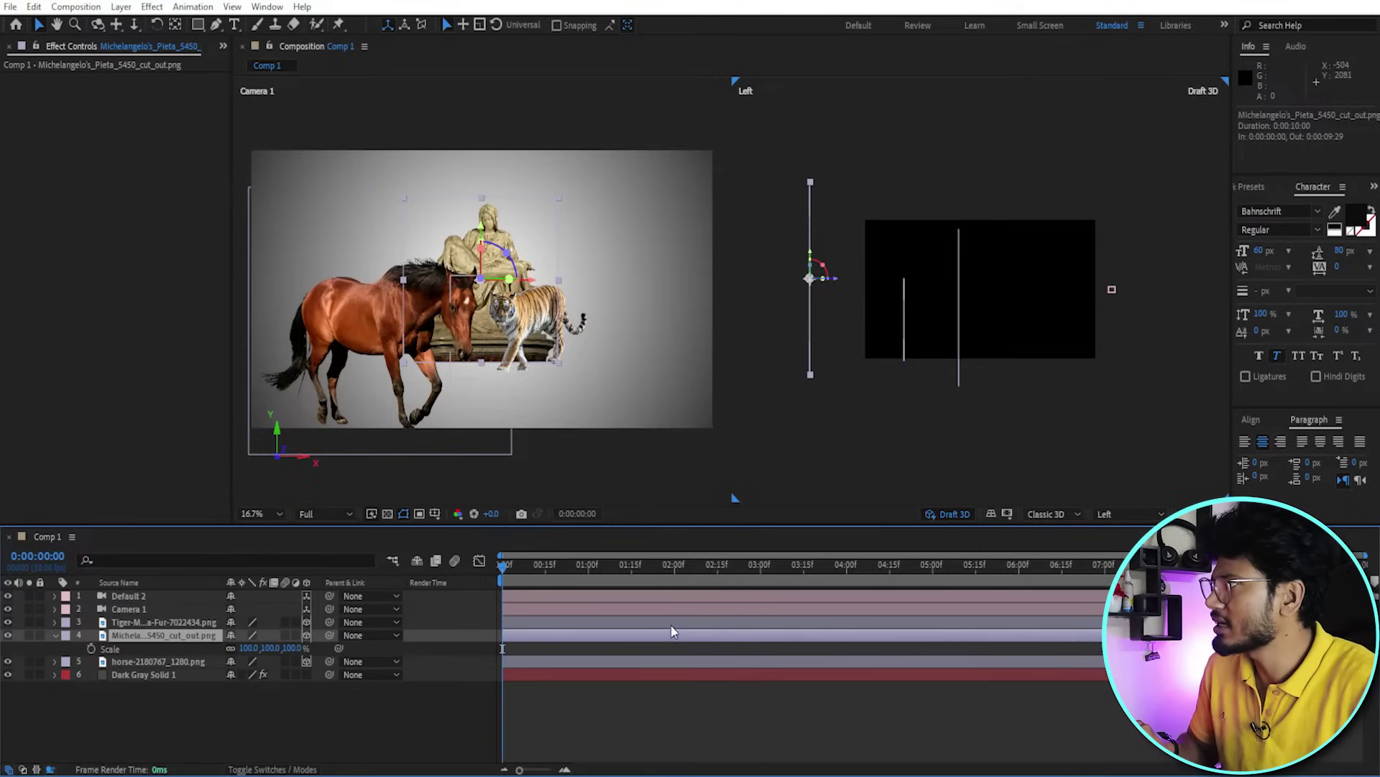
left_click(672, 622)
left_click_drag(935, 328, 896, 310)
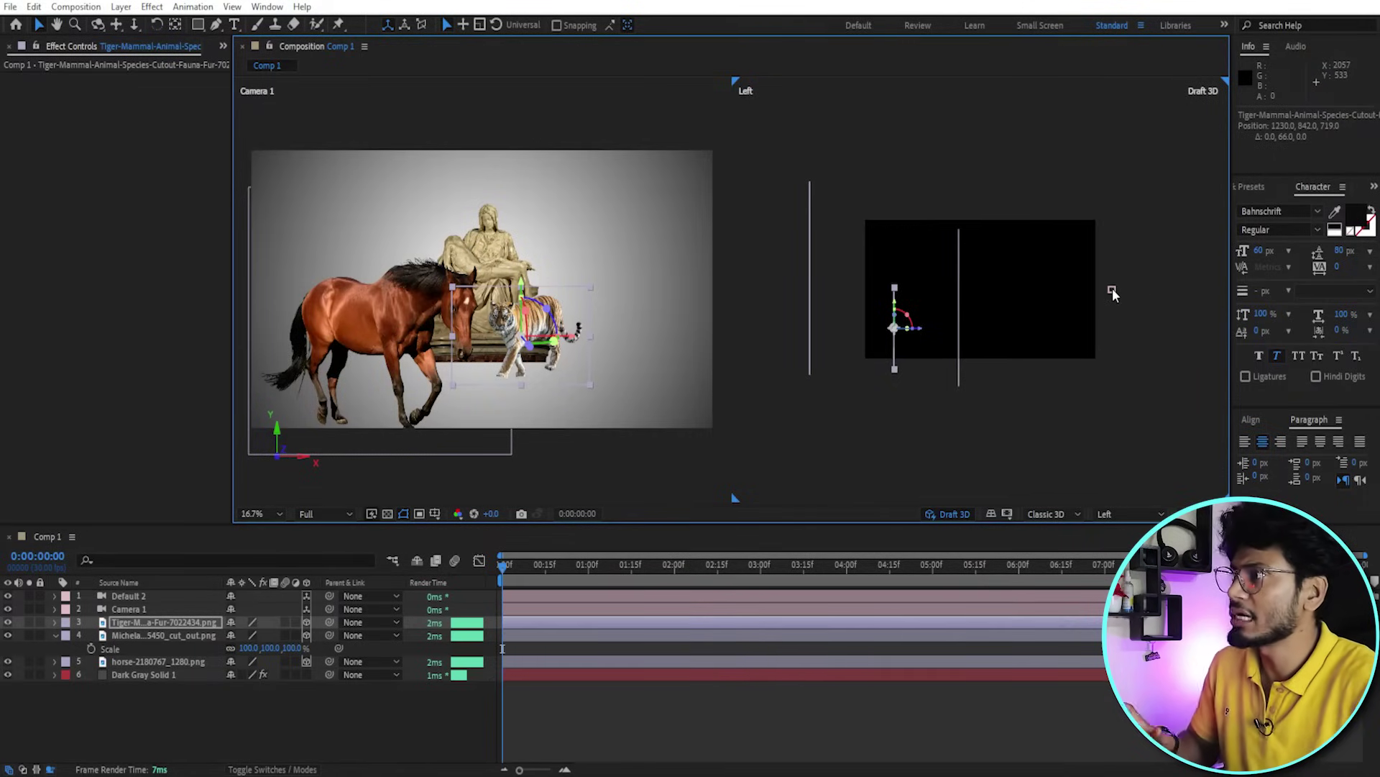
left_click(515, 610)
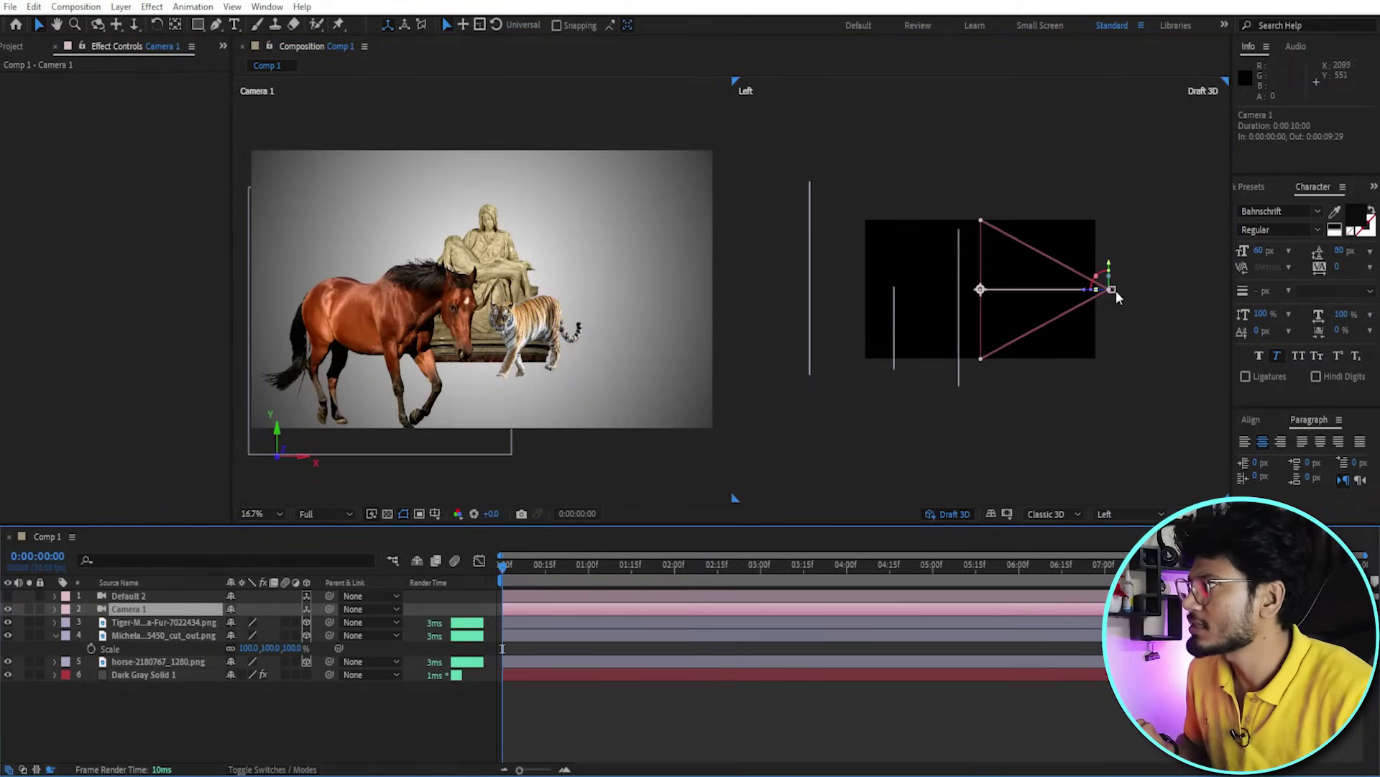
Dolly Camera 1 forward to Z 156.3, past the horse so the tiger and Pietà fill the frame.
mouse_move(1085, 299)
left_mouse_down()
mouse_move(870, 326)
mouse_move(1136, 334)
mouse_move(1059, 311)
mouse_move(1073, 320)
mouse_move(971, 325)
left_mouse_up()
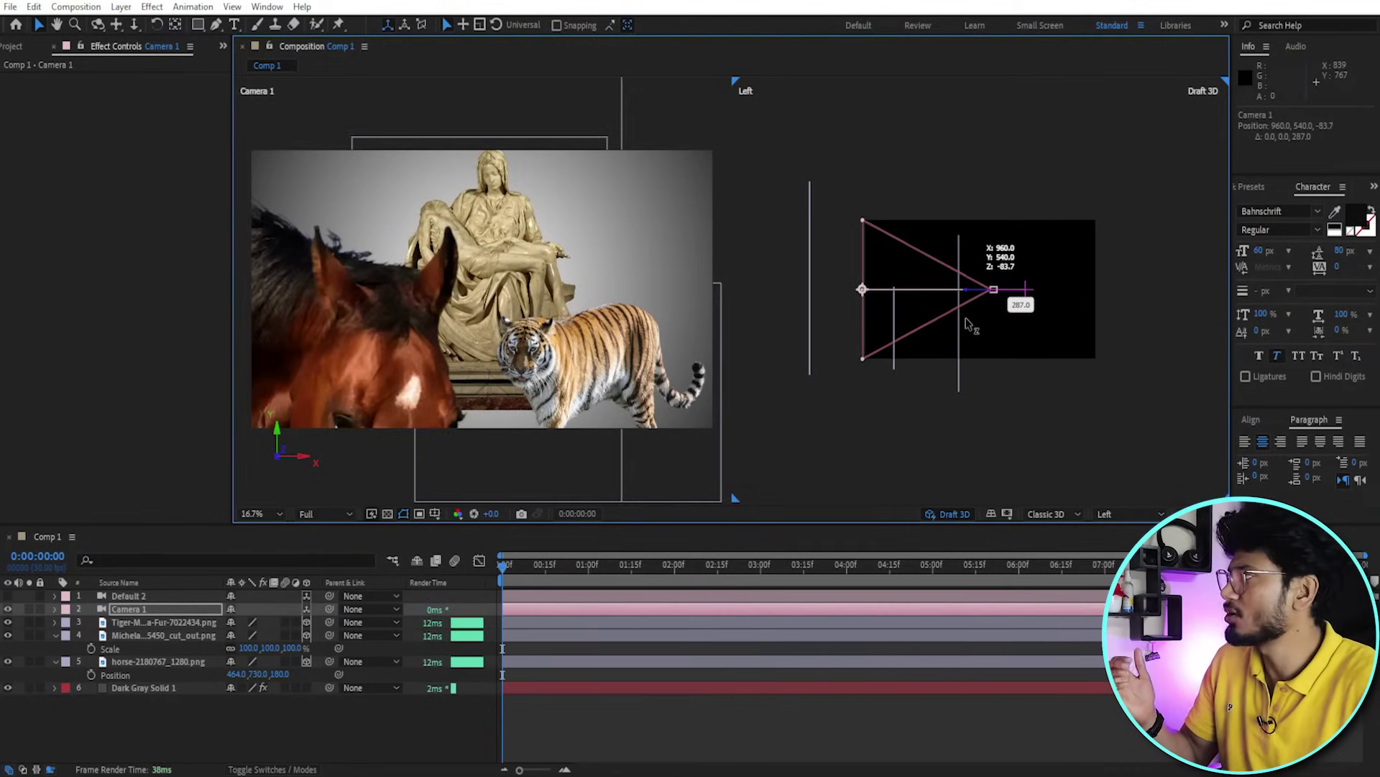
left_click_drag(967, 322, 934, 327)
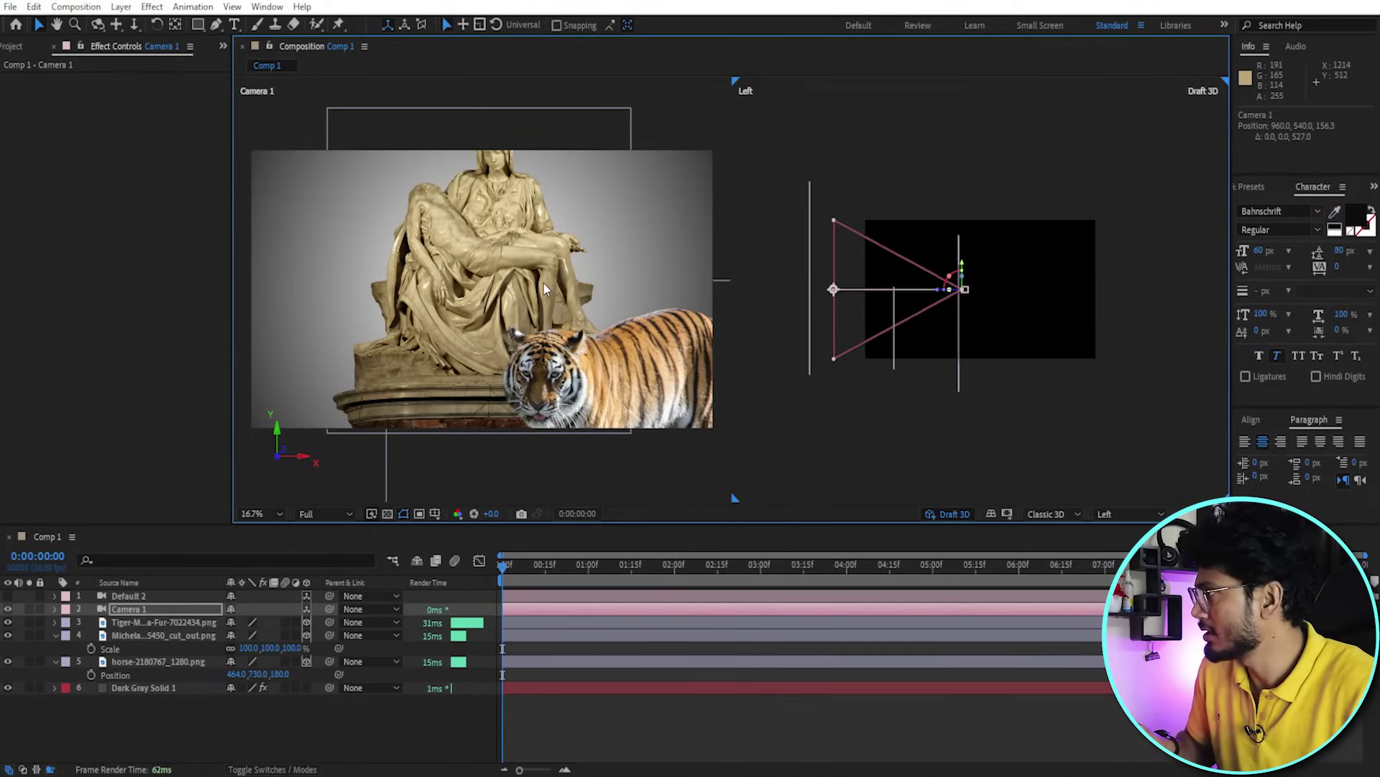
left_click(473, 285)
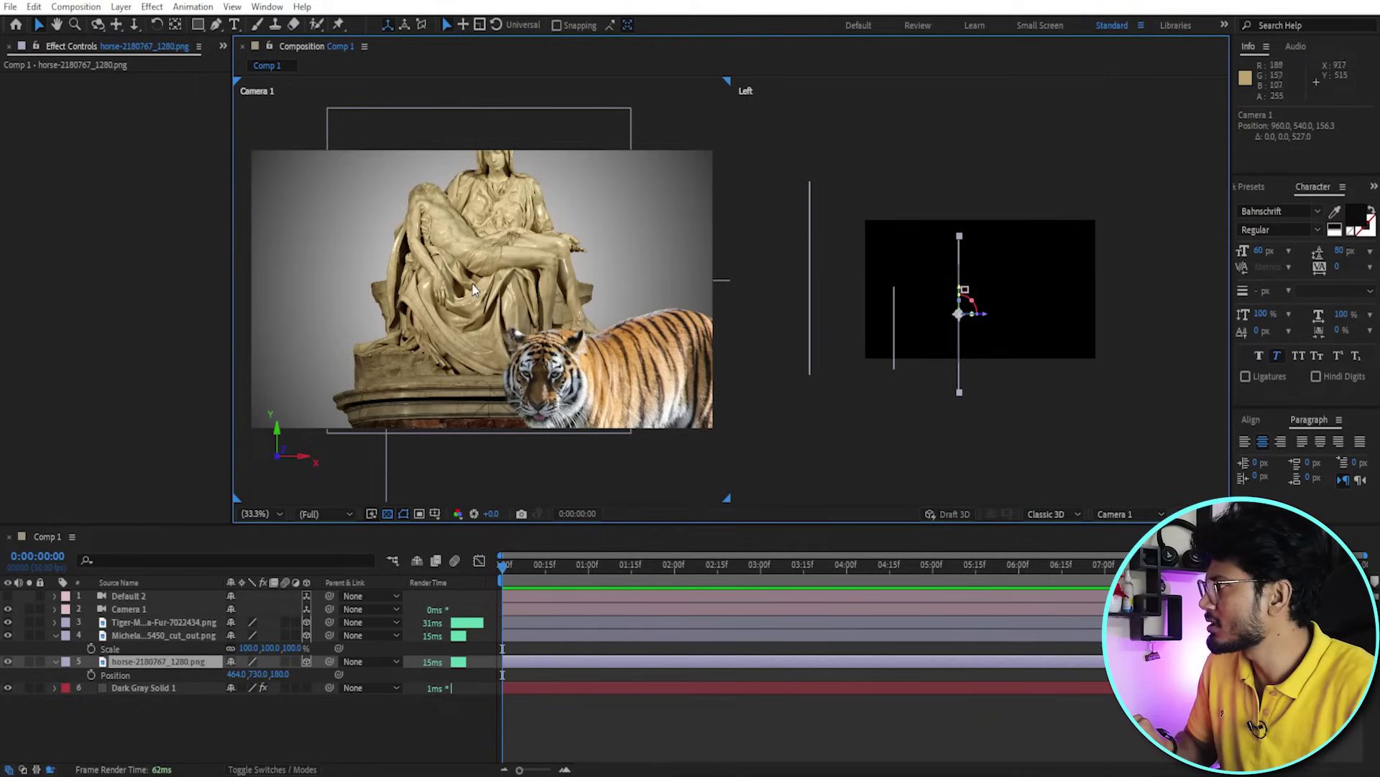
Push the Pietà farther back on Z and move the tiger up and left to 1144.5, 755, 719.
left_click(524, 635)
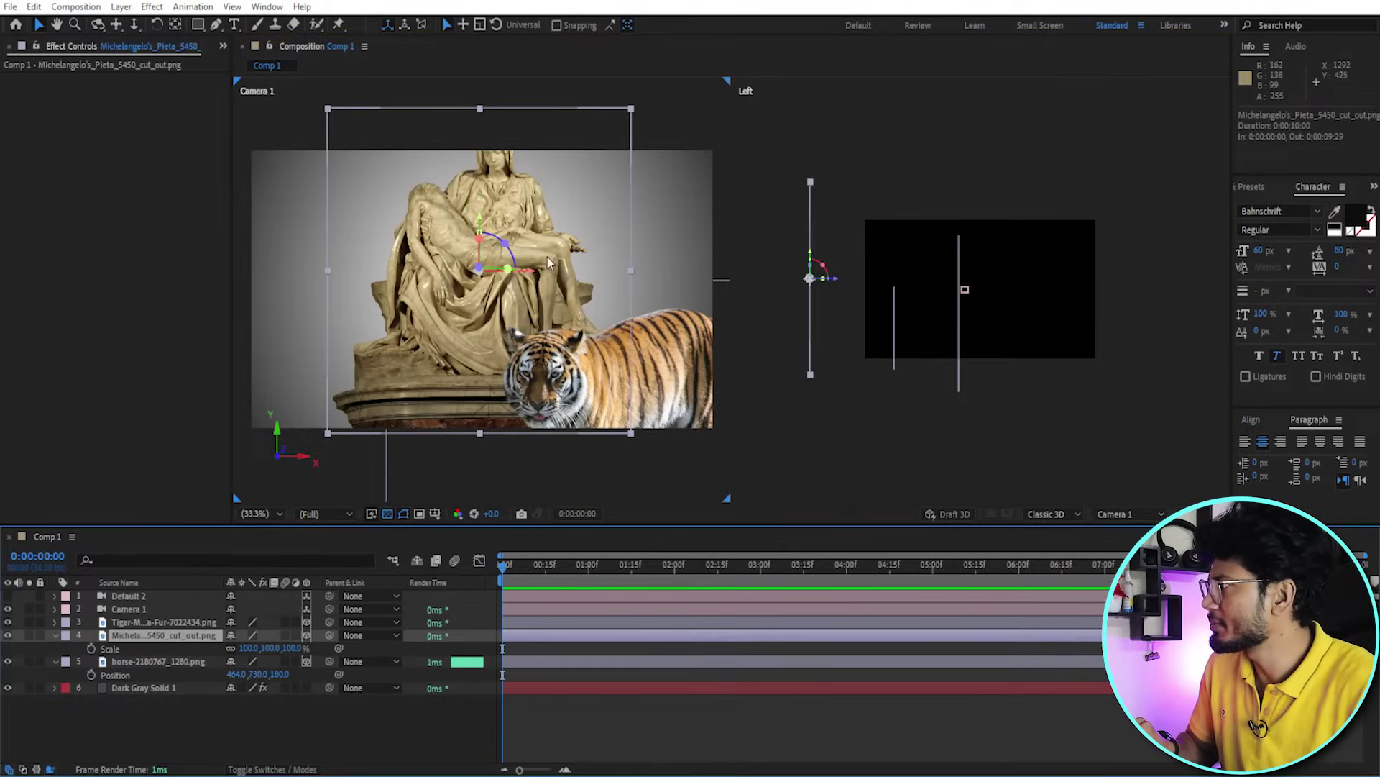
left_click_drag(834, 285, 779, 288)
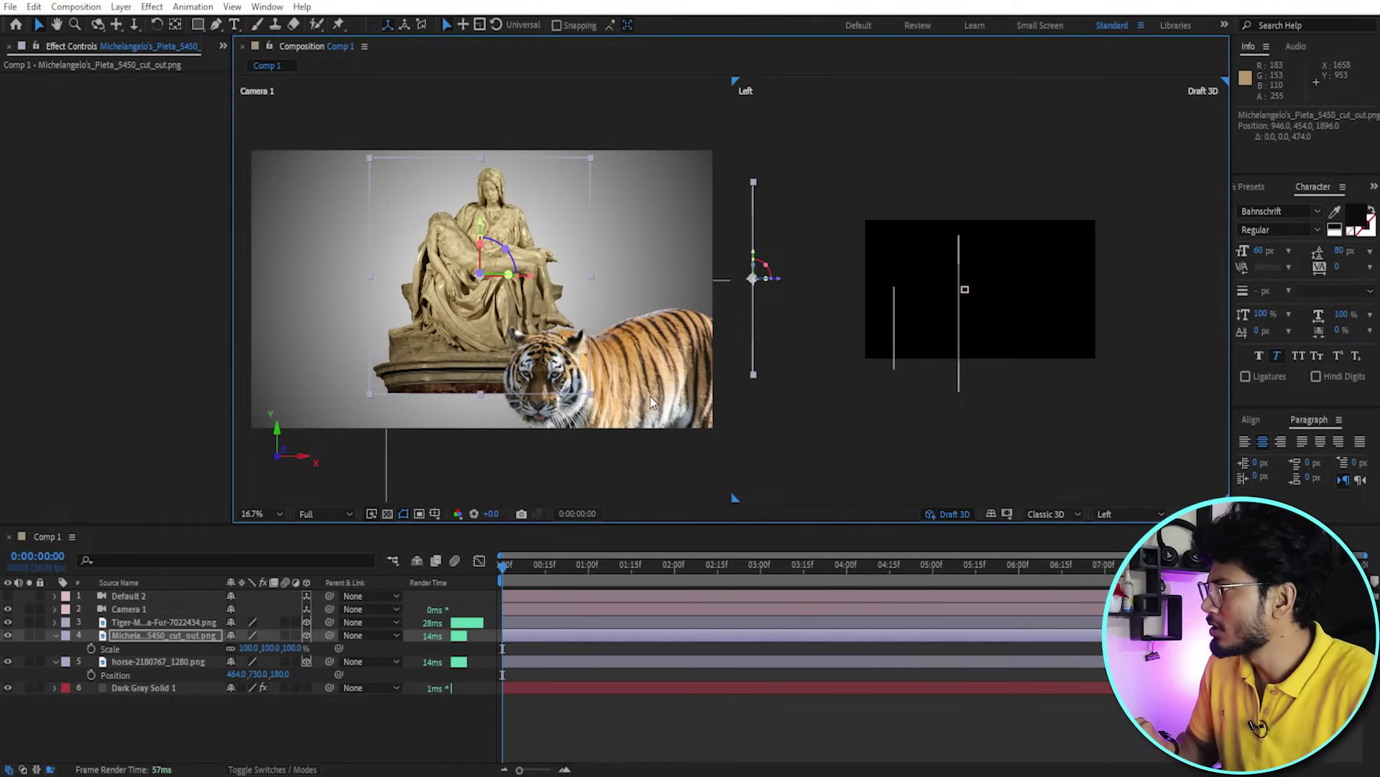
left_click(541, 620)
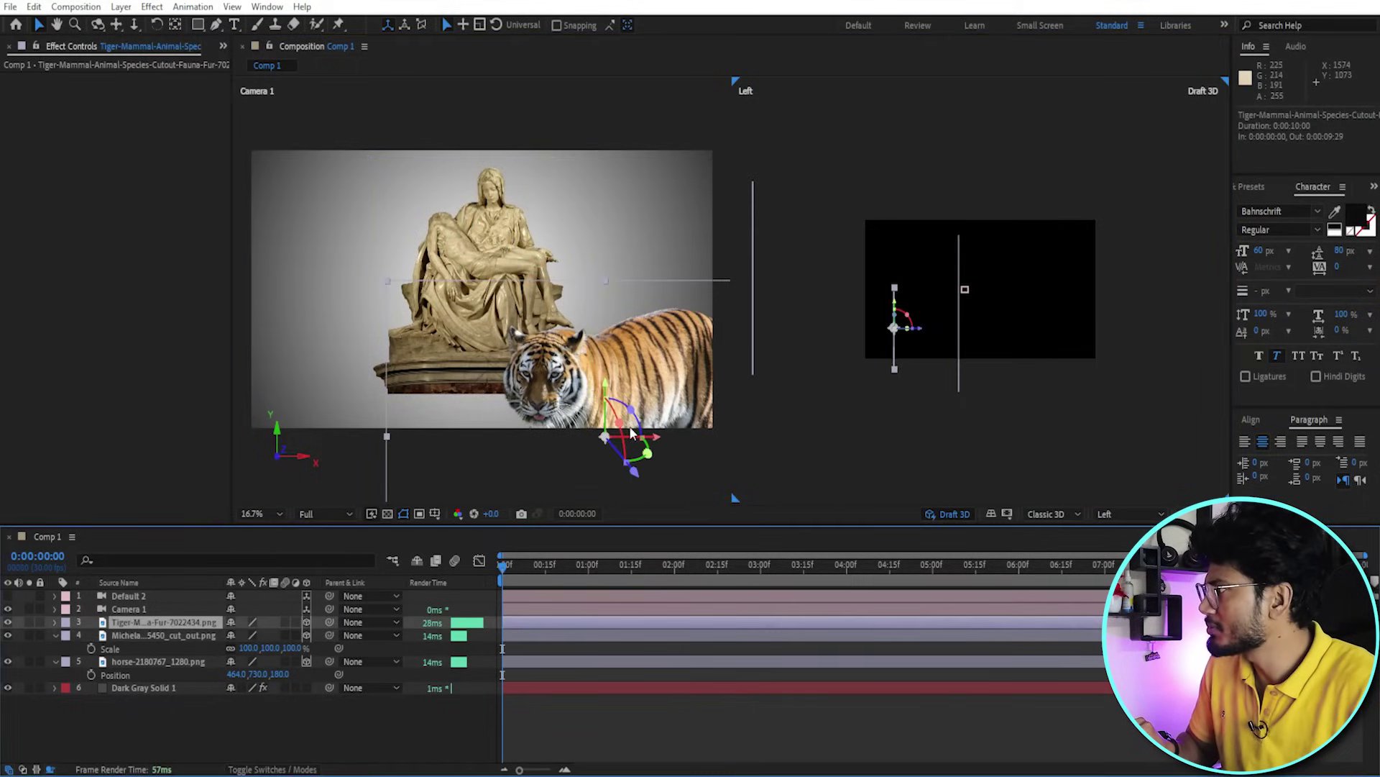
left_click_drag(602, 386, 607, 301)
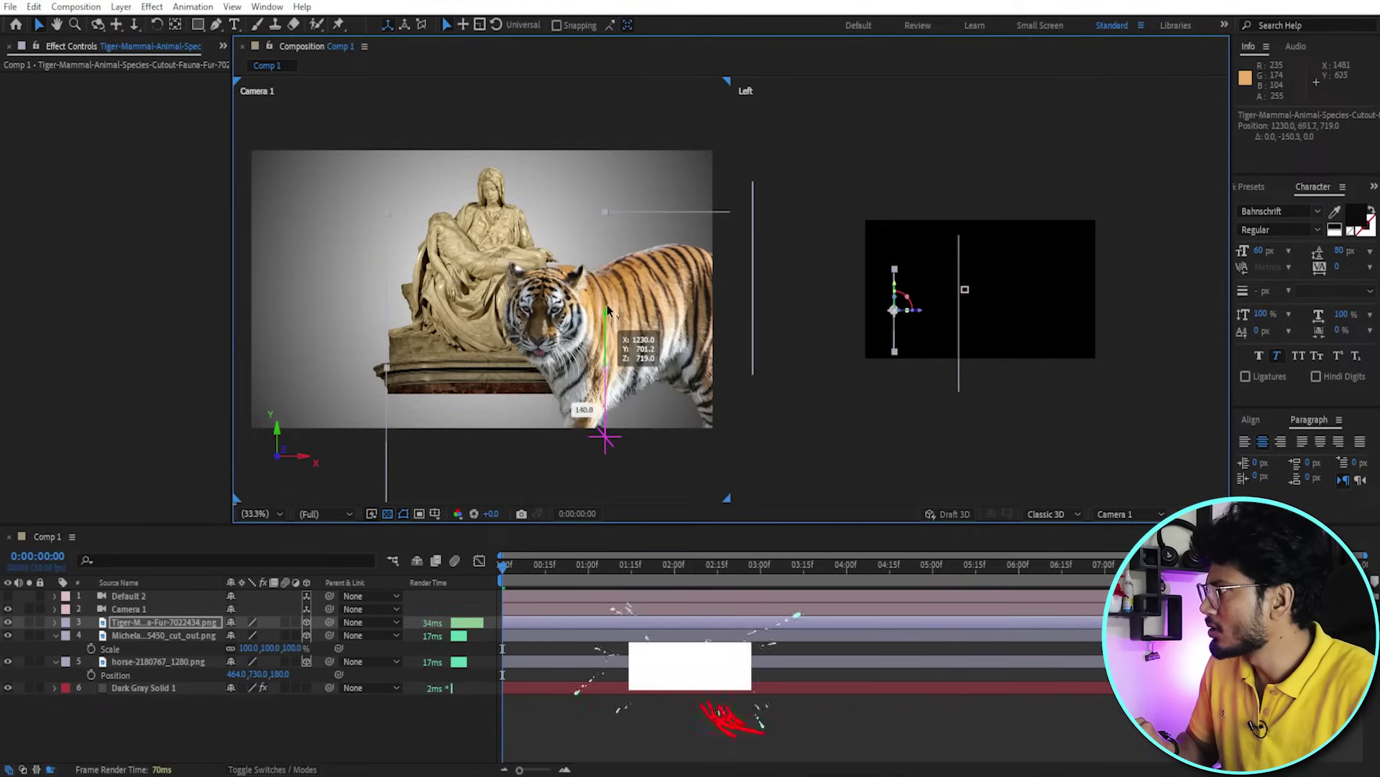
left_click_drag(658, 364, 607, 365)
left_click_drag(566, 319, 567, 343)
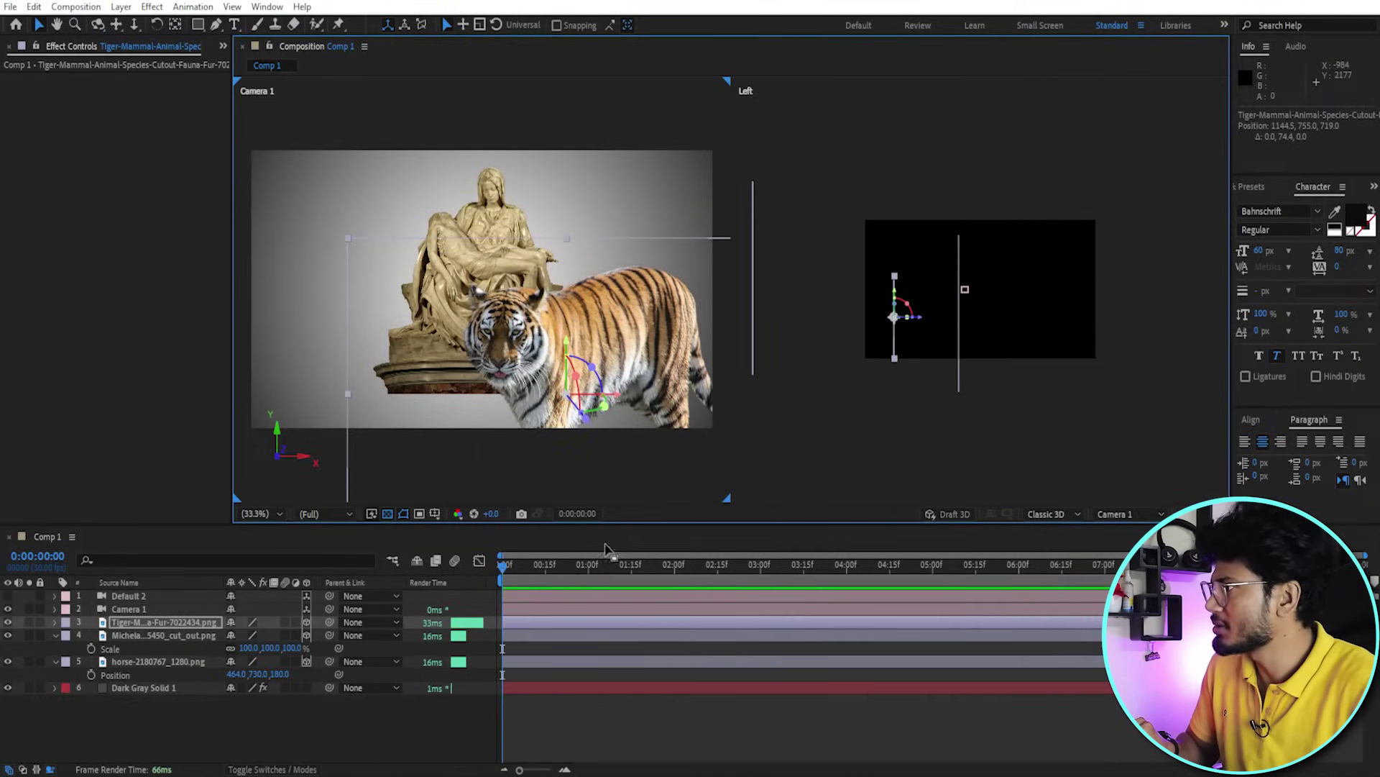
left_click(540, 610)
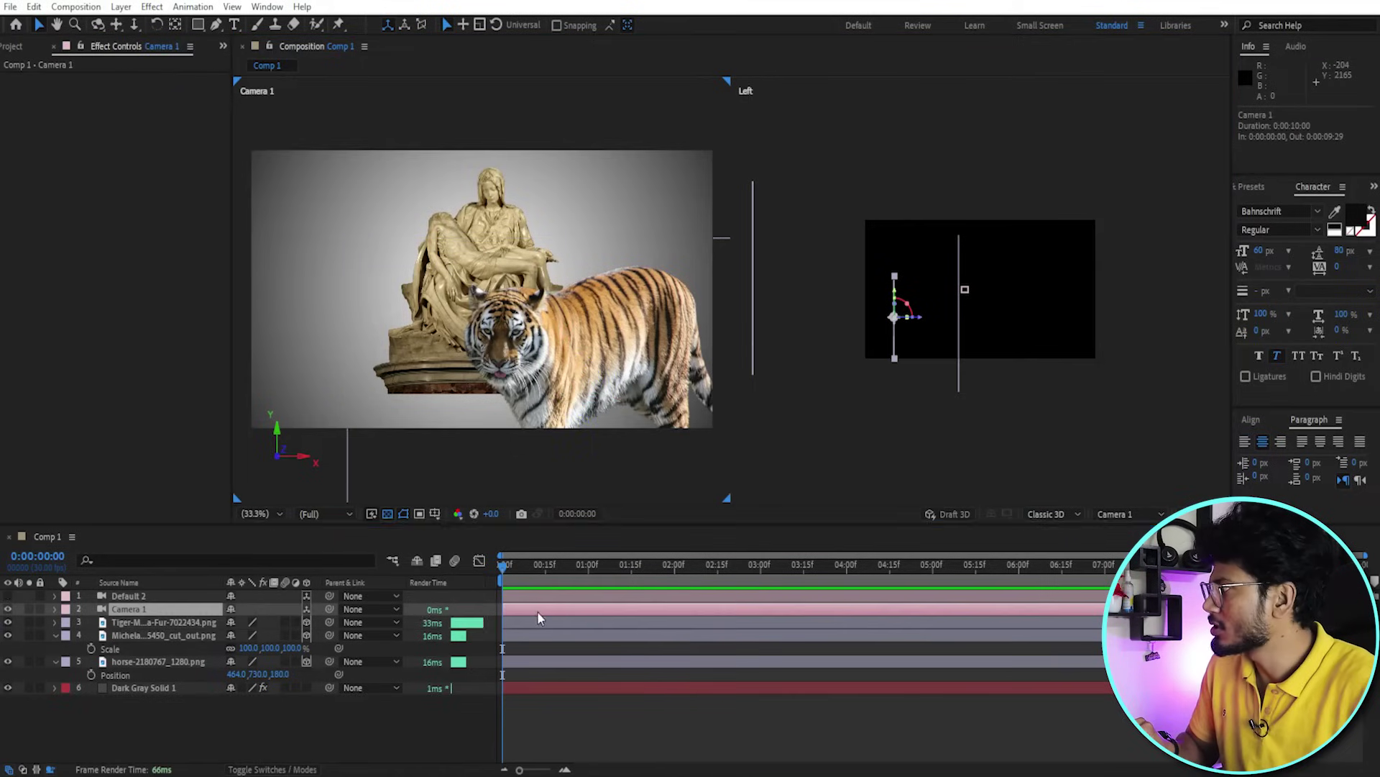
Move the camera toward the Pietà, push the statue farther back, and go to 0:00:00:05.
left_click_drag(937, 291, 856, 305)
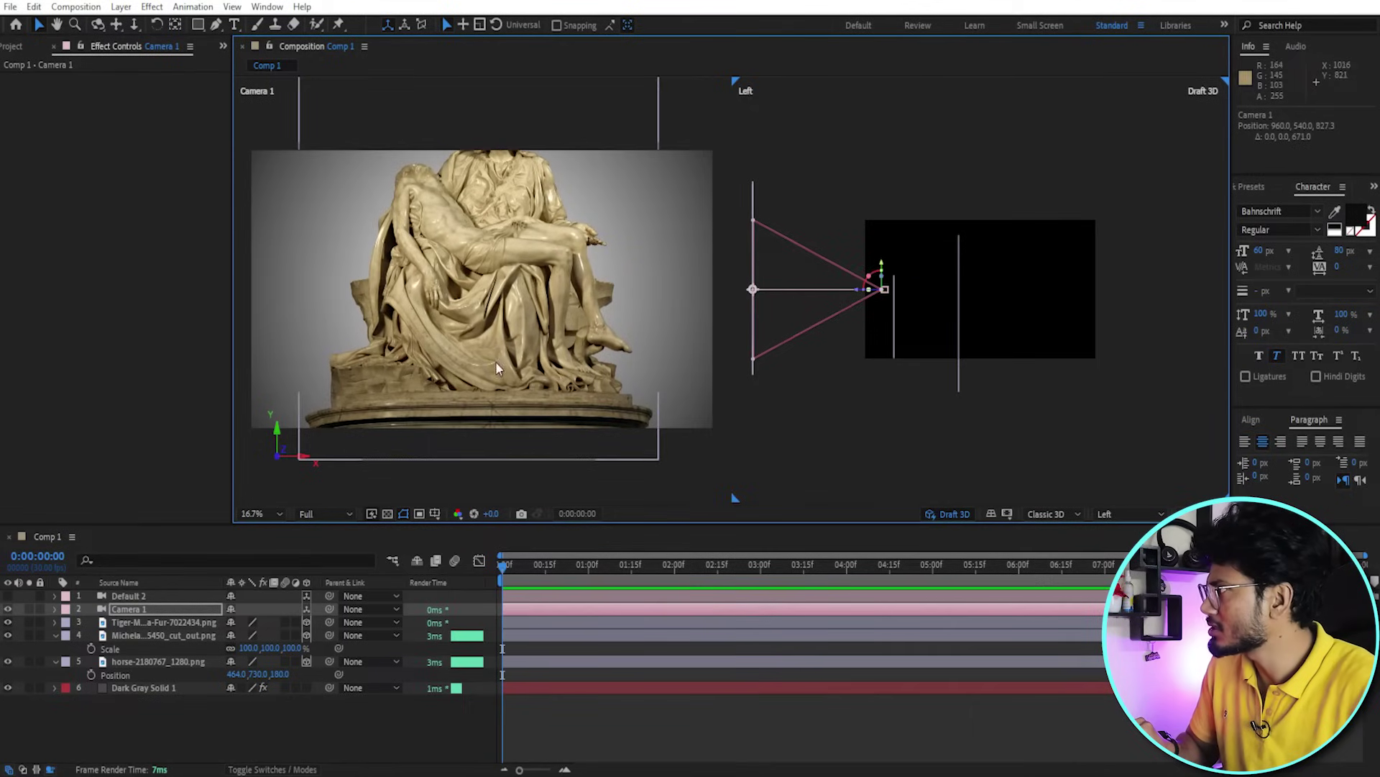
left_click(526, 620)
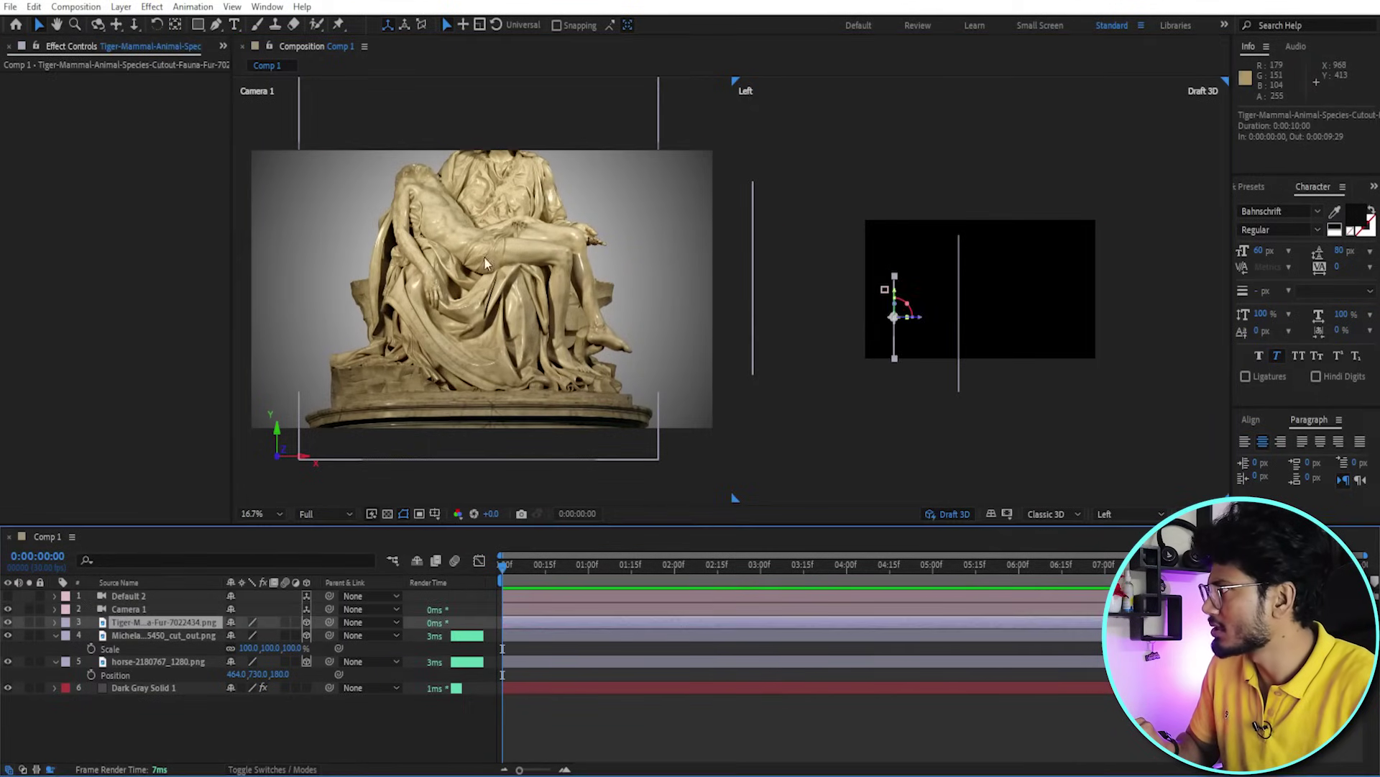
left_click(585, 265)
left_click_drag(784, 286, 722, 288)
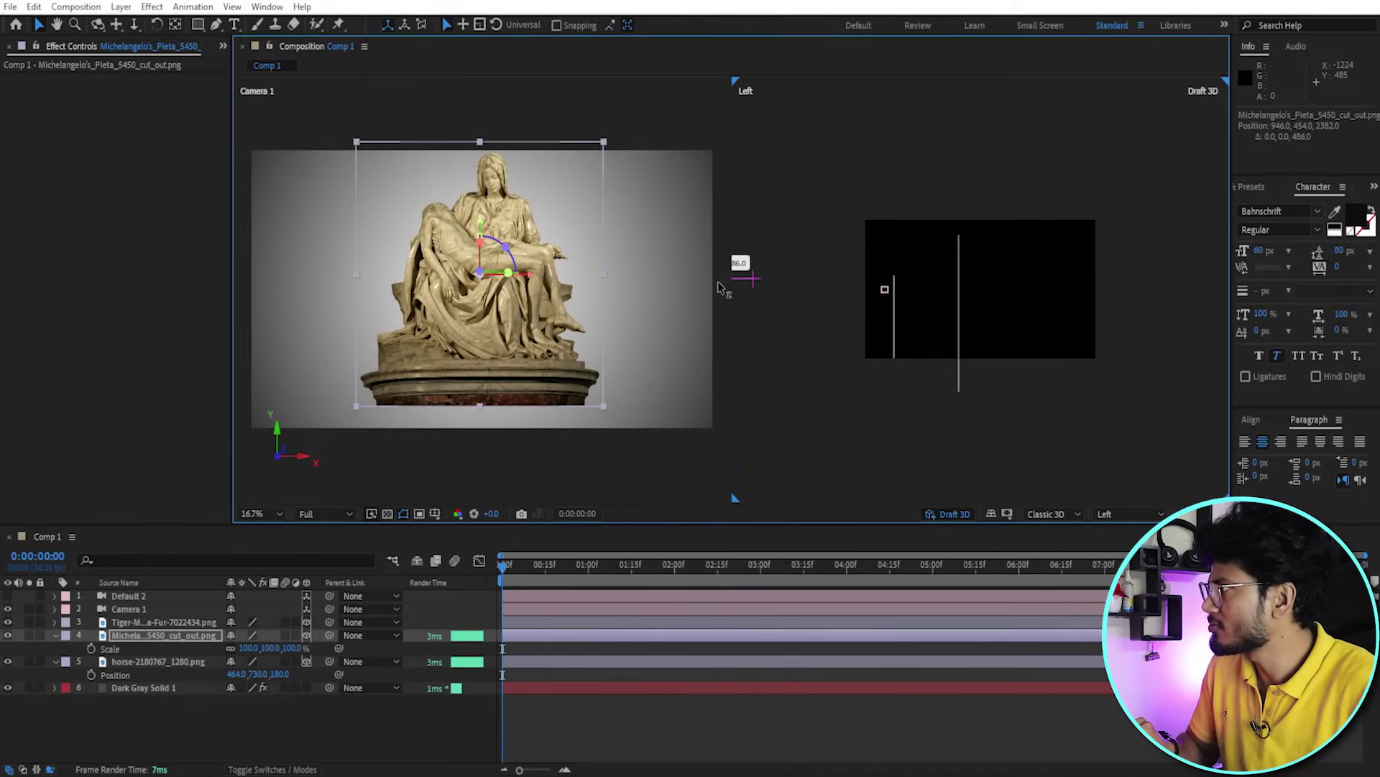
left_click_drag(503, 568, 518, 567)
Pull the camera back, shift the horse to a new depth, and recheck the camera framing.
left_click(602, 610)
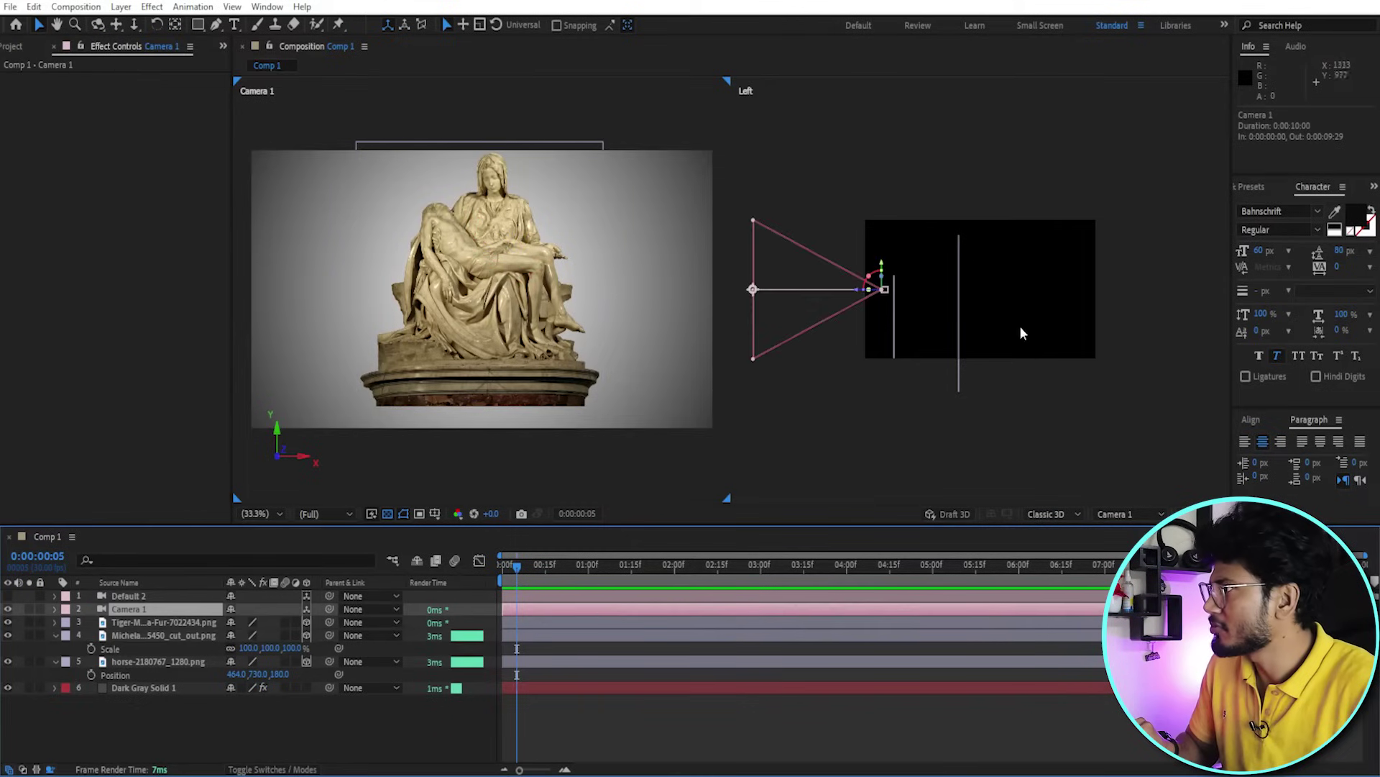
left_click_drag(861, 295, 975, 315)
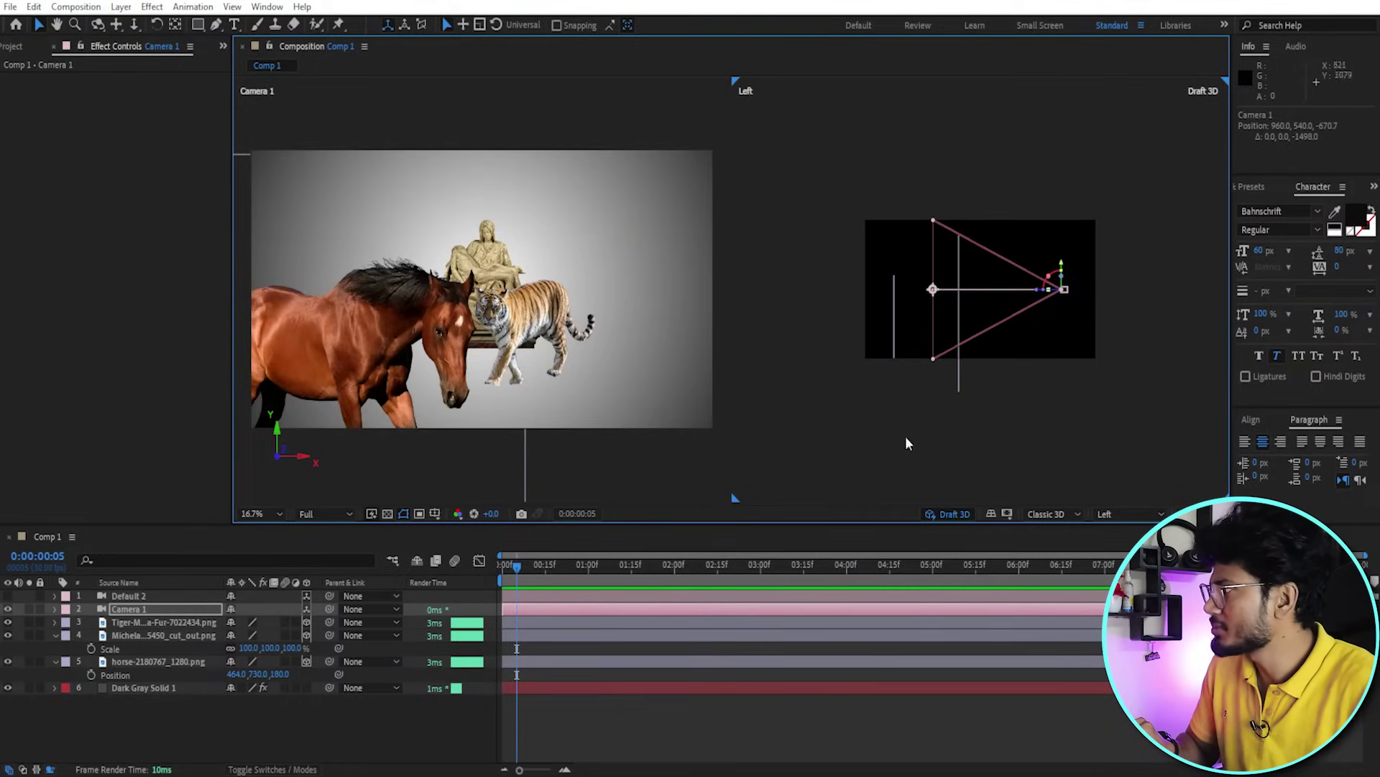
left_click(426, 352)
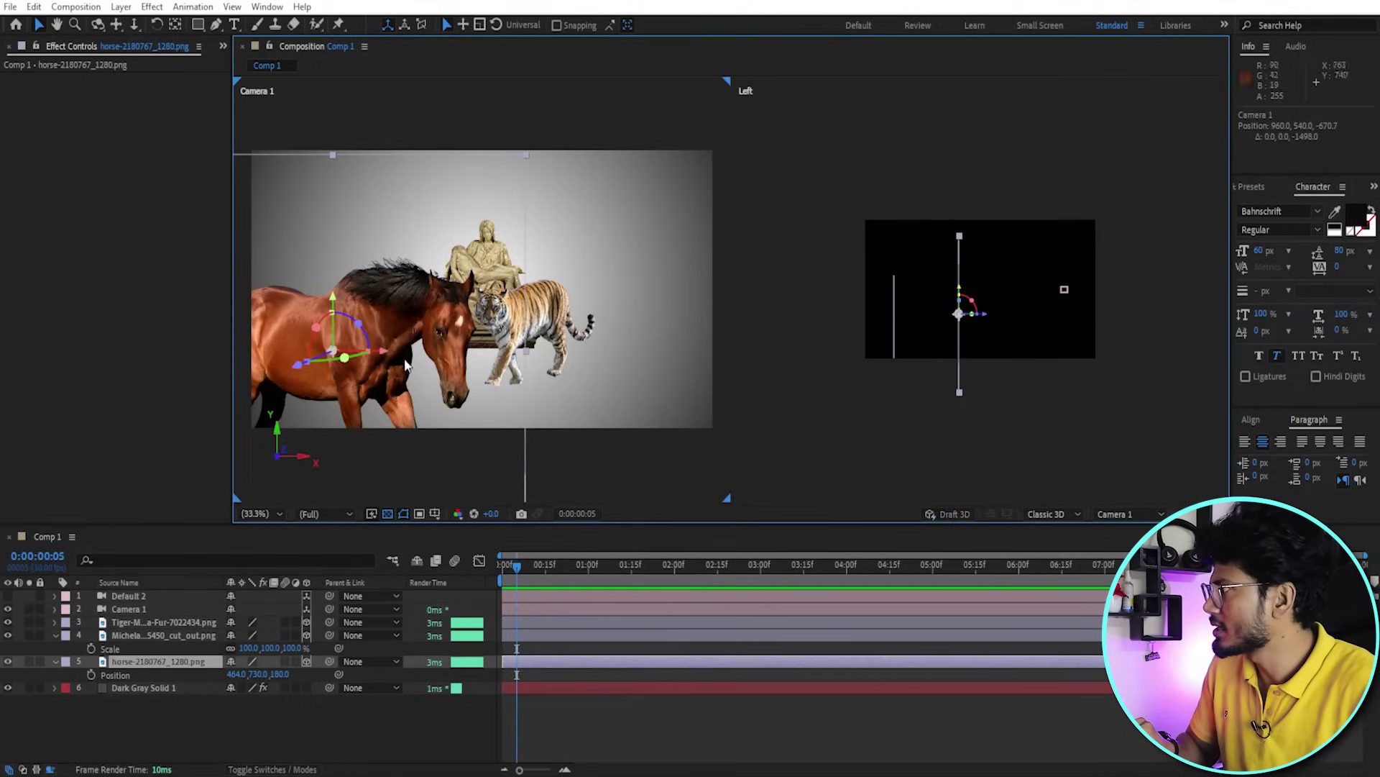
left_click_drag(987, 314, 1047, 317)
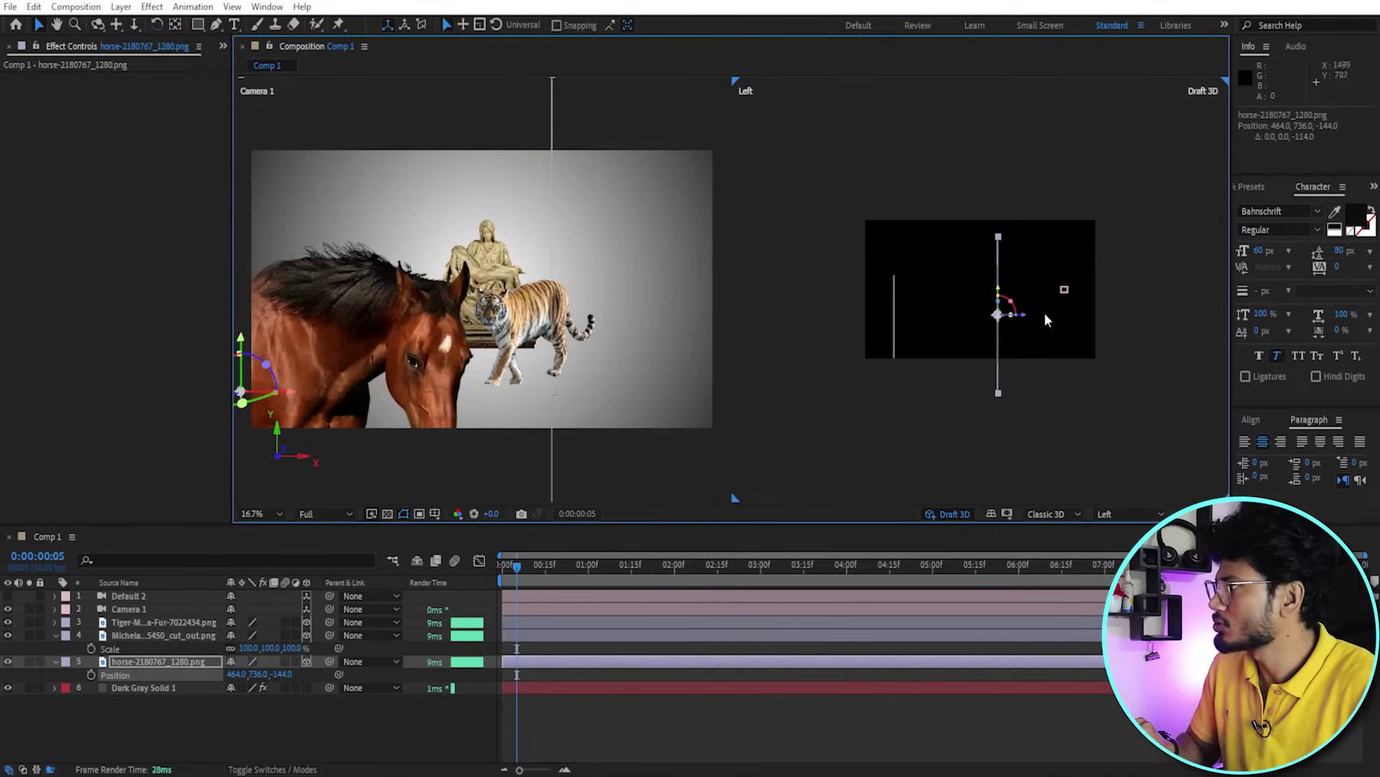
left_click(522, 609)
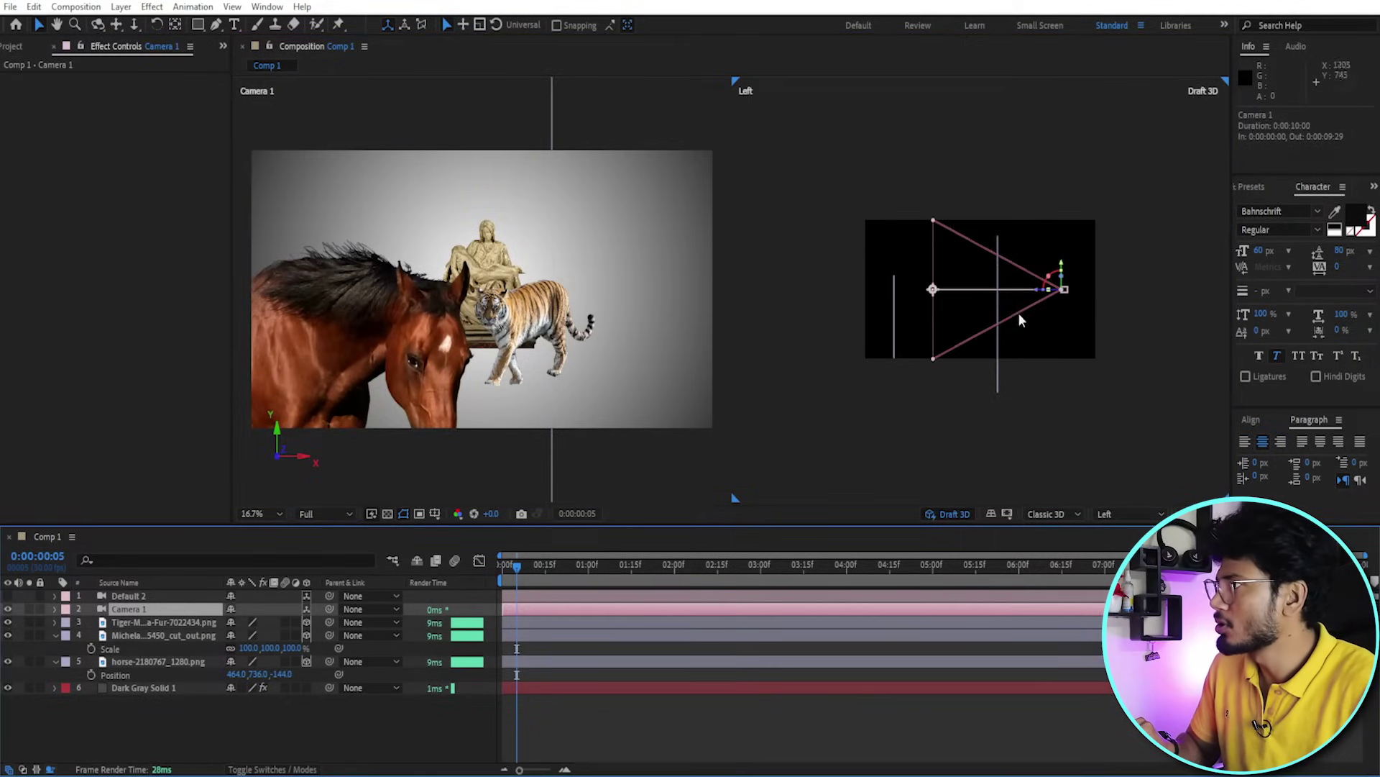
left_click_drag(1041, 296, 1170, 310)
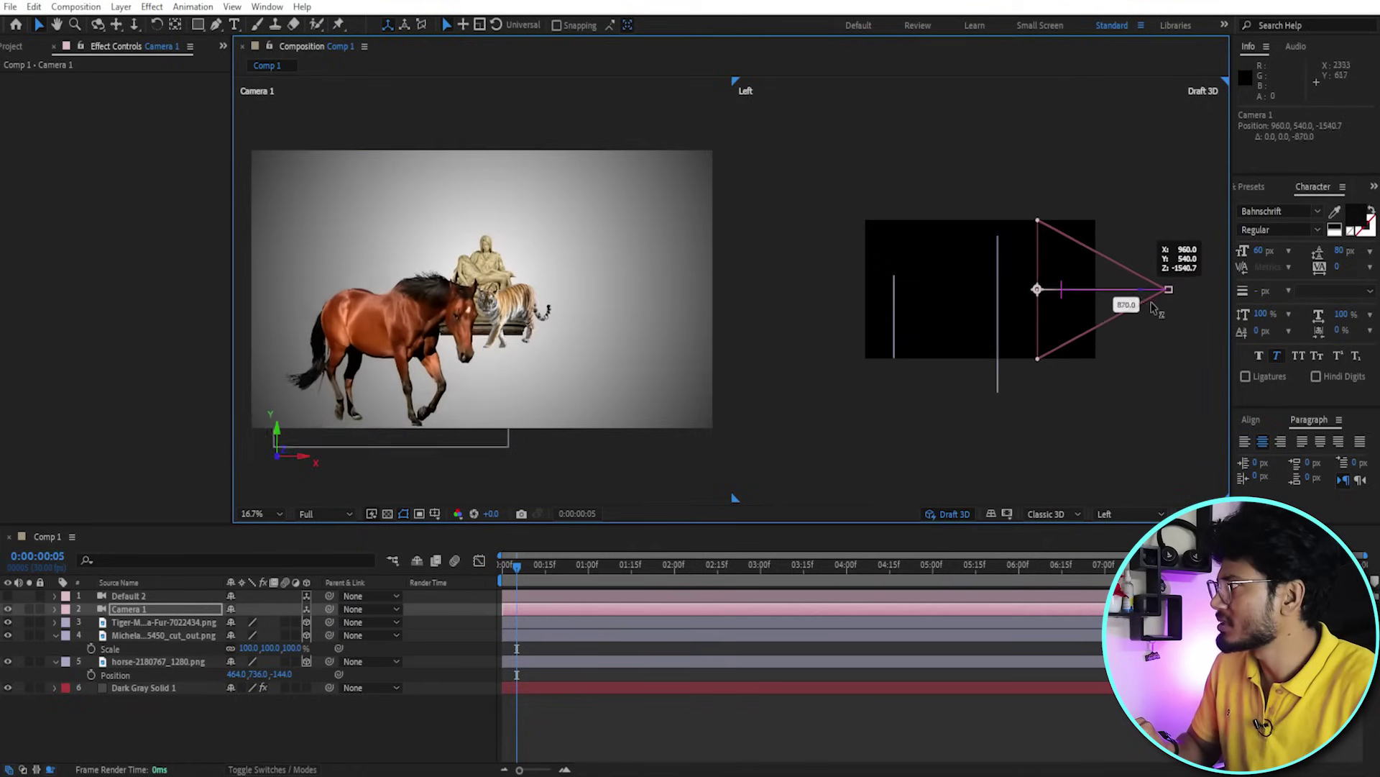
left_click_drag(1170, 310, 905, 310)
Lower the tiger and the Pietà slightly, then pull Camera 1 back to Z -1792.7.
left_click(889, 353)
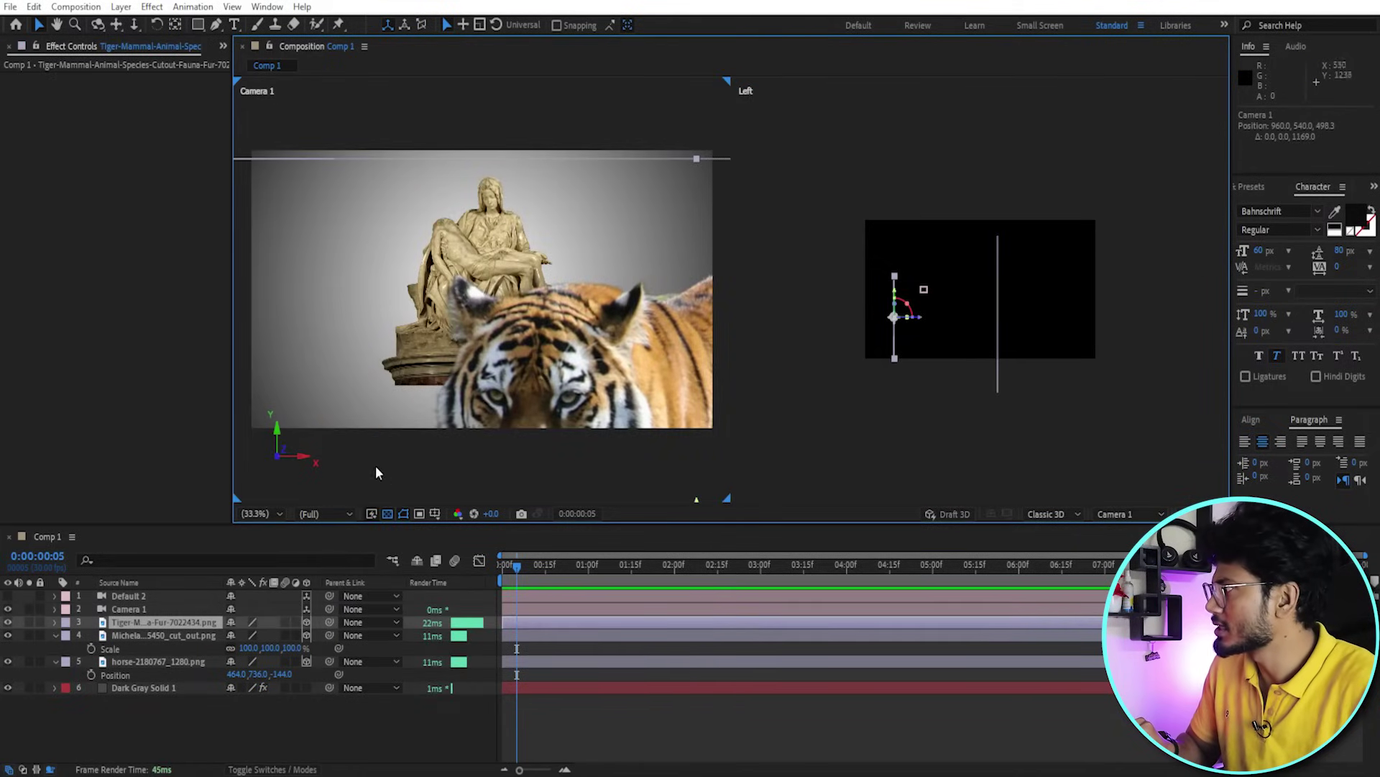
left_click_drag(279, 433, 280, 480)
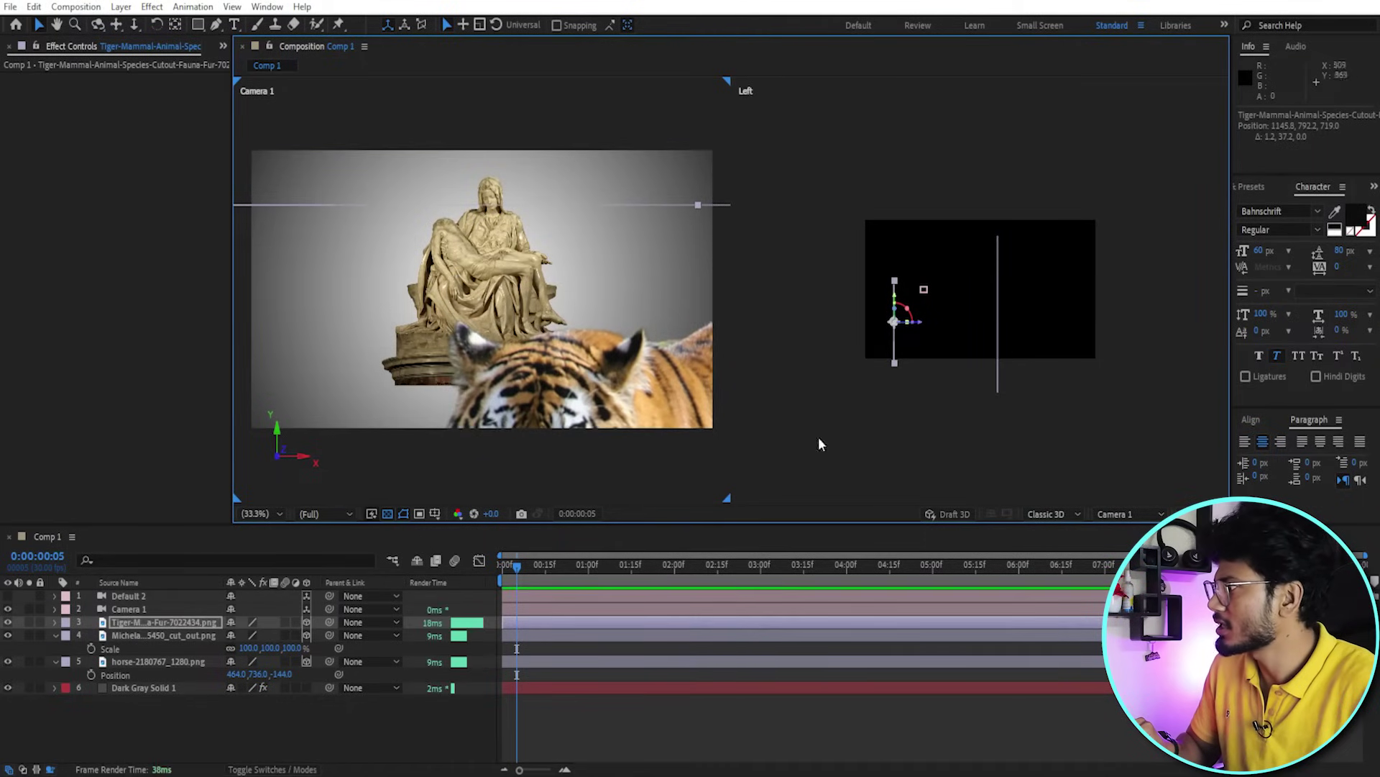
left_click(544, 612)
left_click_drag(907, 292, 849, 307)
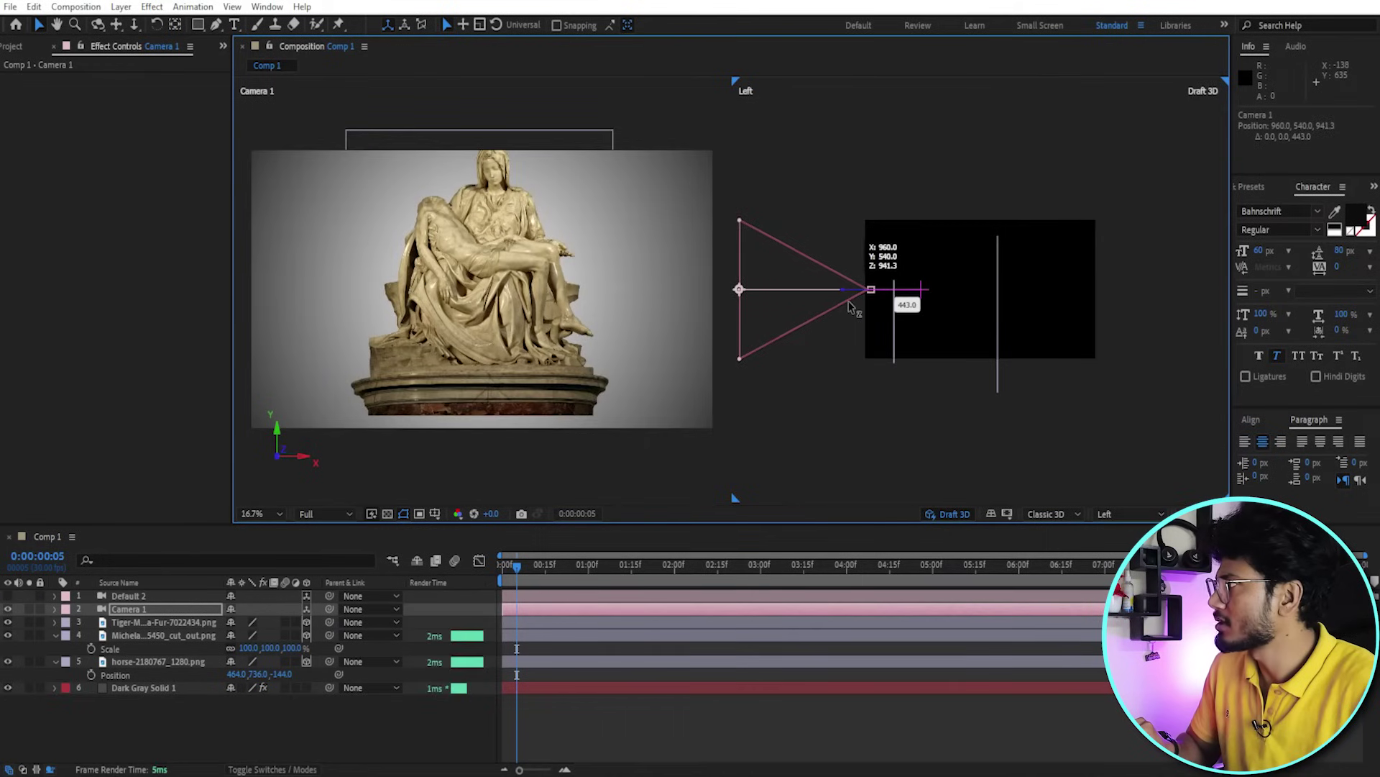
left_click(481, 306)
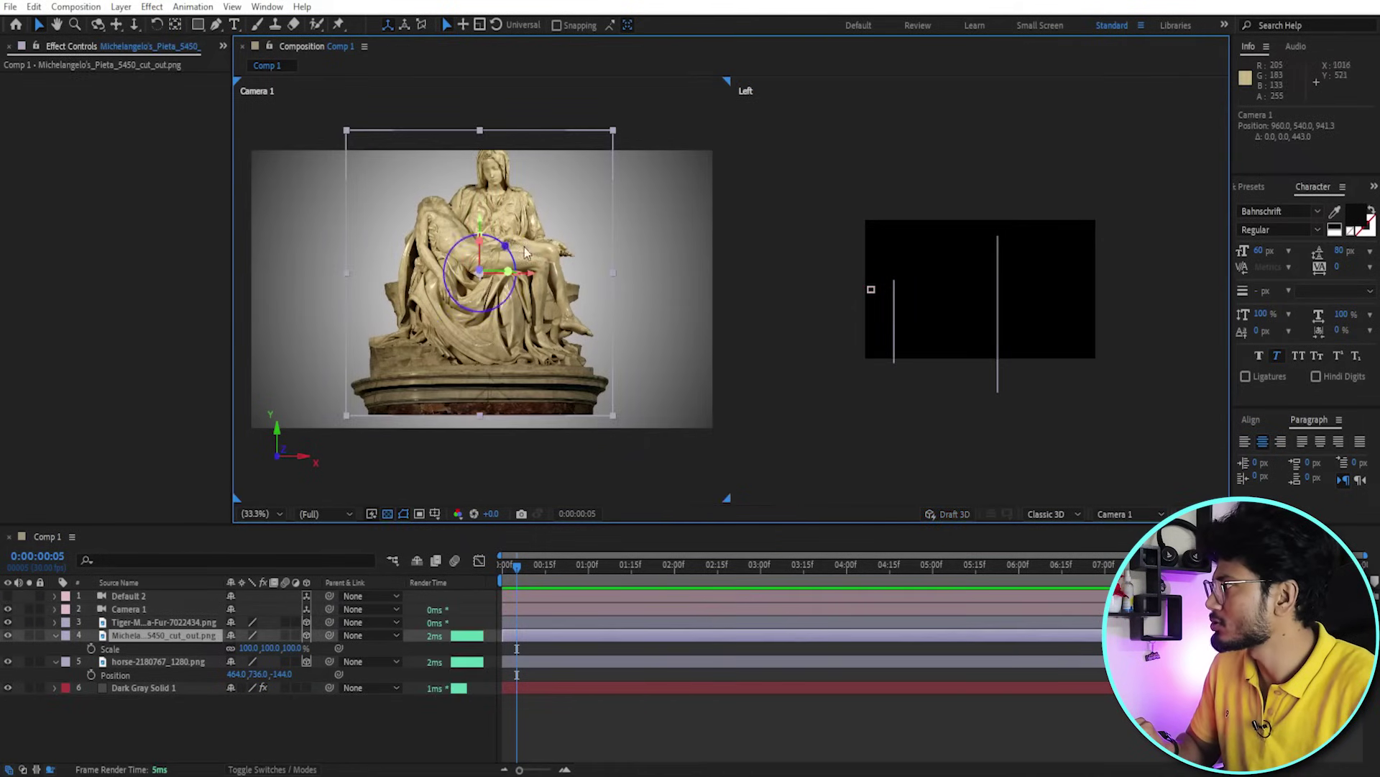
left_click_drag(480, 222, 482, 244)
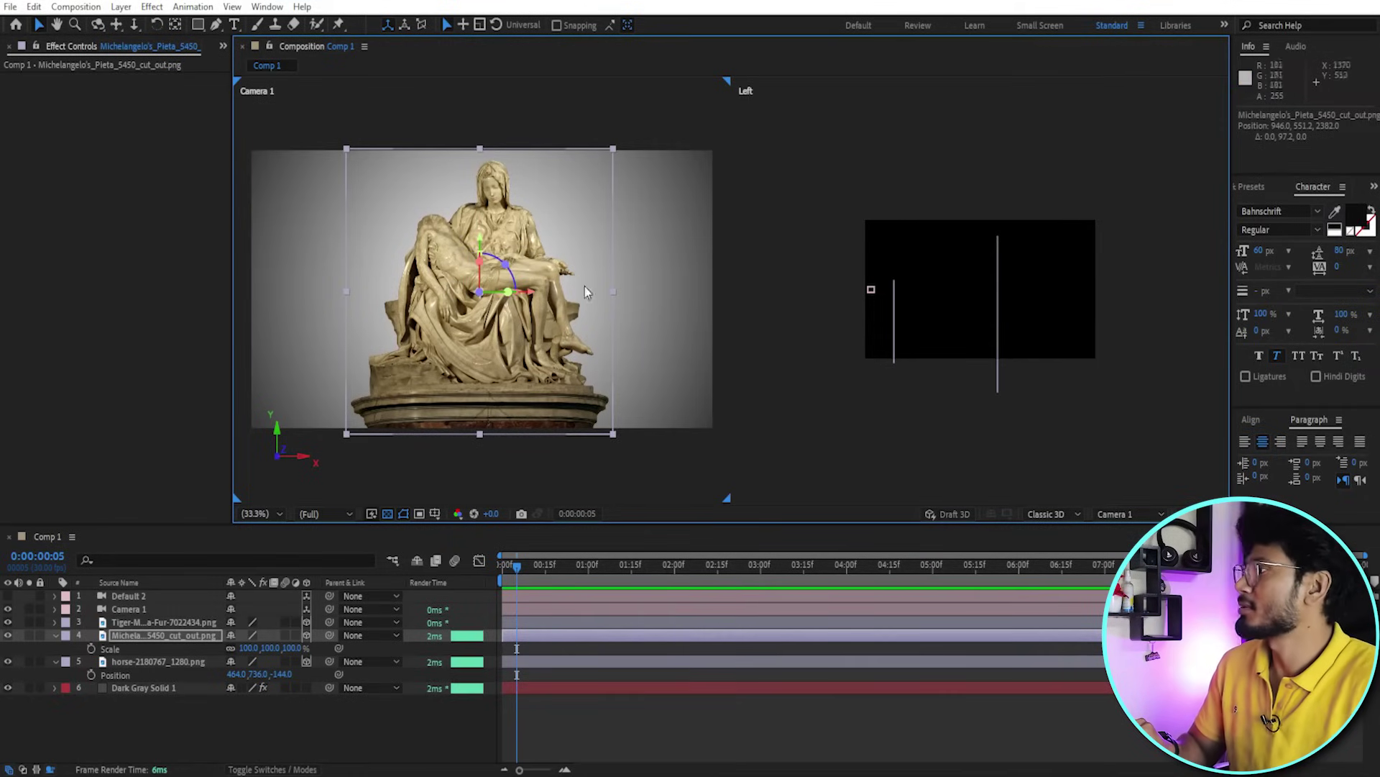
left_click(565, 609)
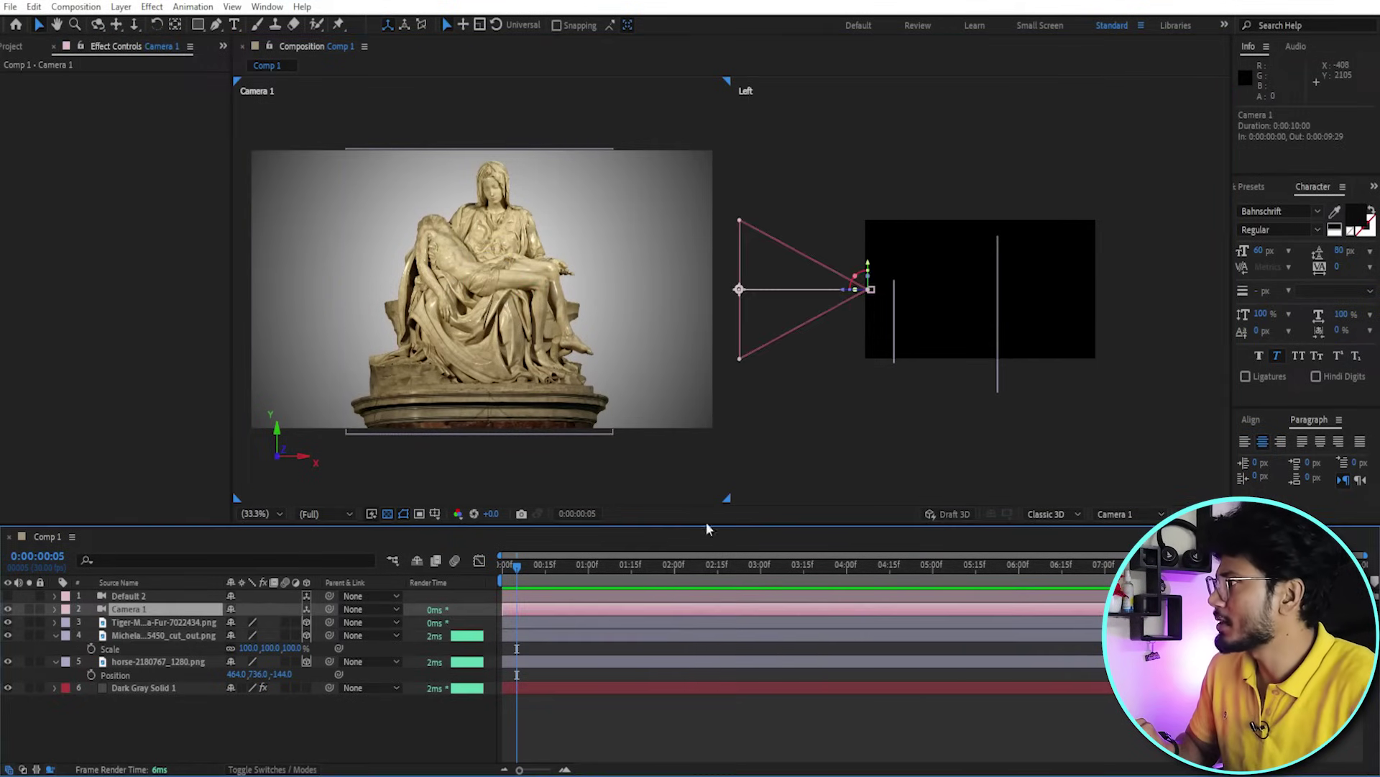
mouse_move(844, 296)
left_mouse_down()
mouse_move(1044, 320)
mouse_move(838, 343)
mouse_move(1176, 343)
left_mouse_up()
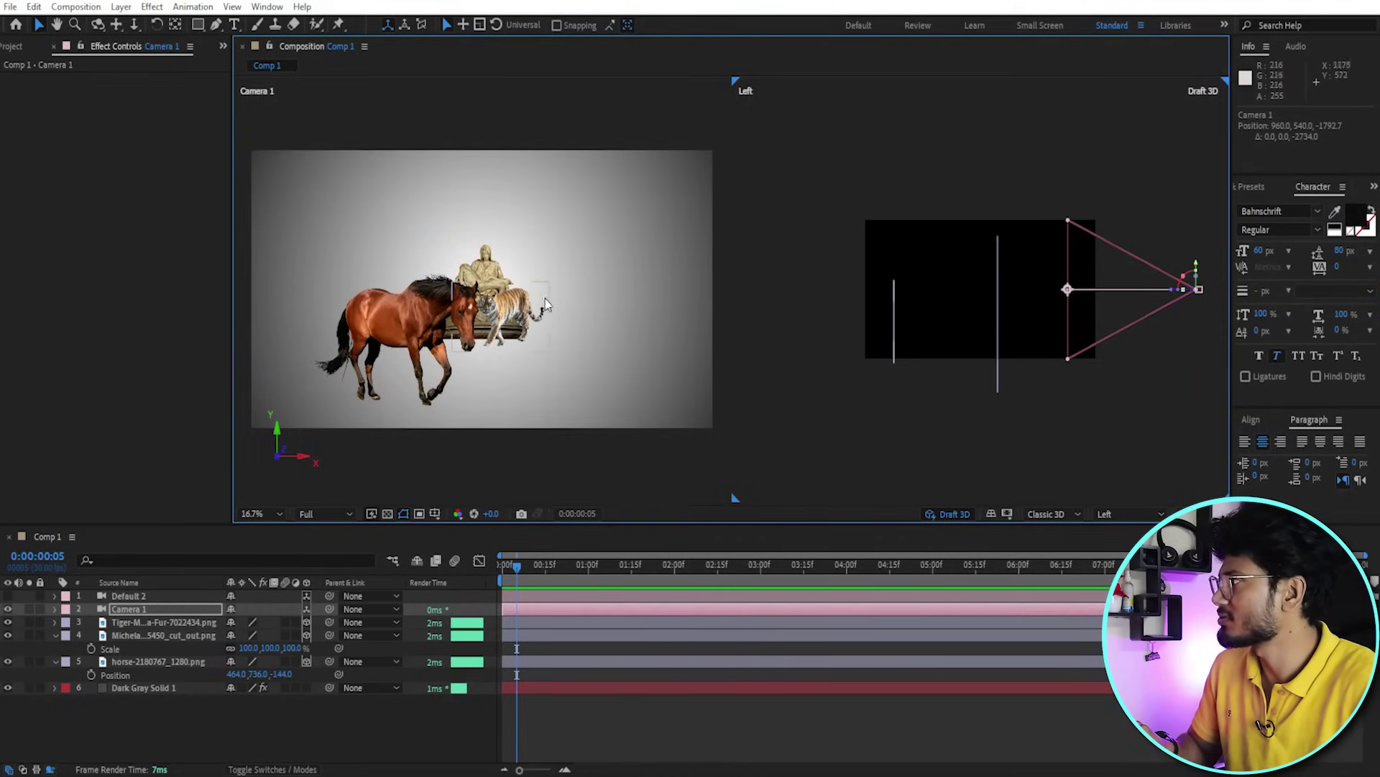
Expand Camera 1's options, return to 0:00:00:00, and show only modified properties with U.
left_click(55, 610)
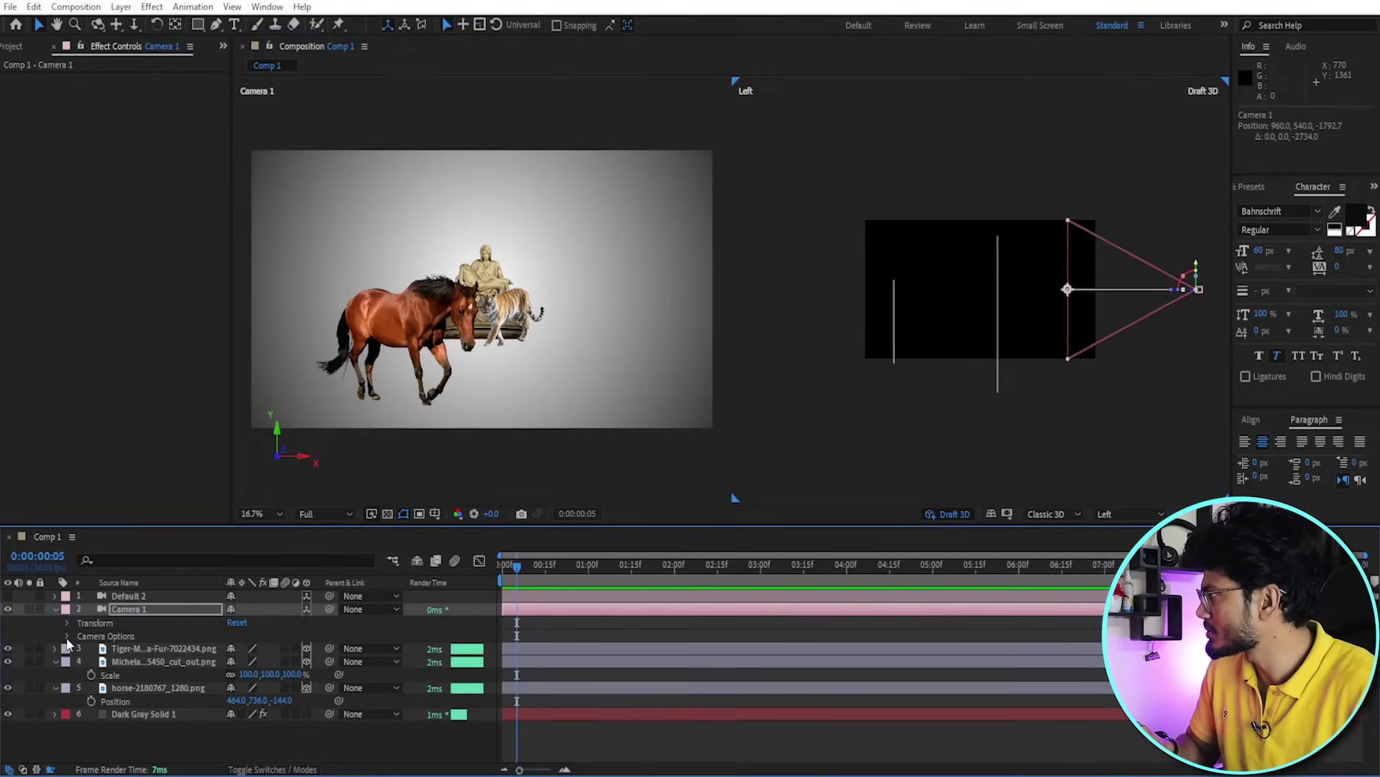
left_click(67, 635)
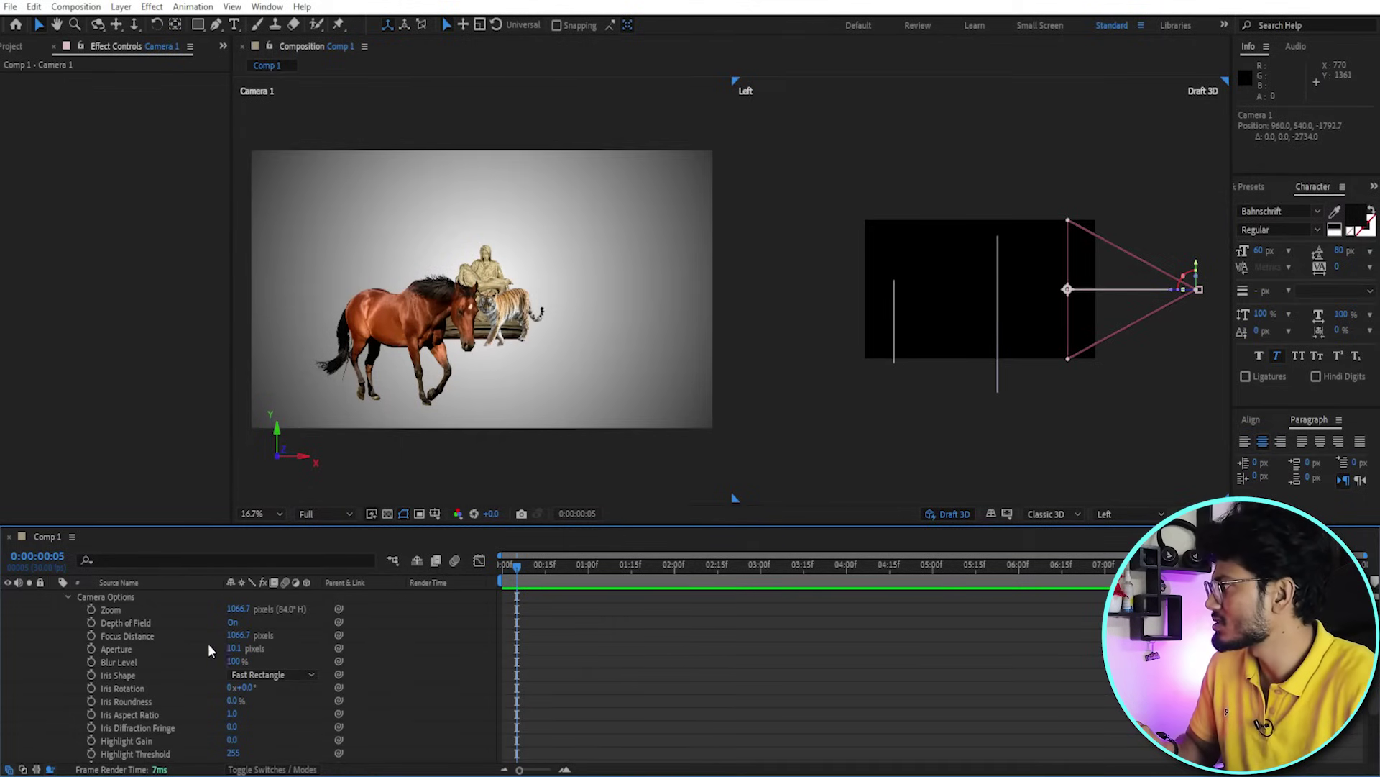
key("Home")
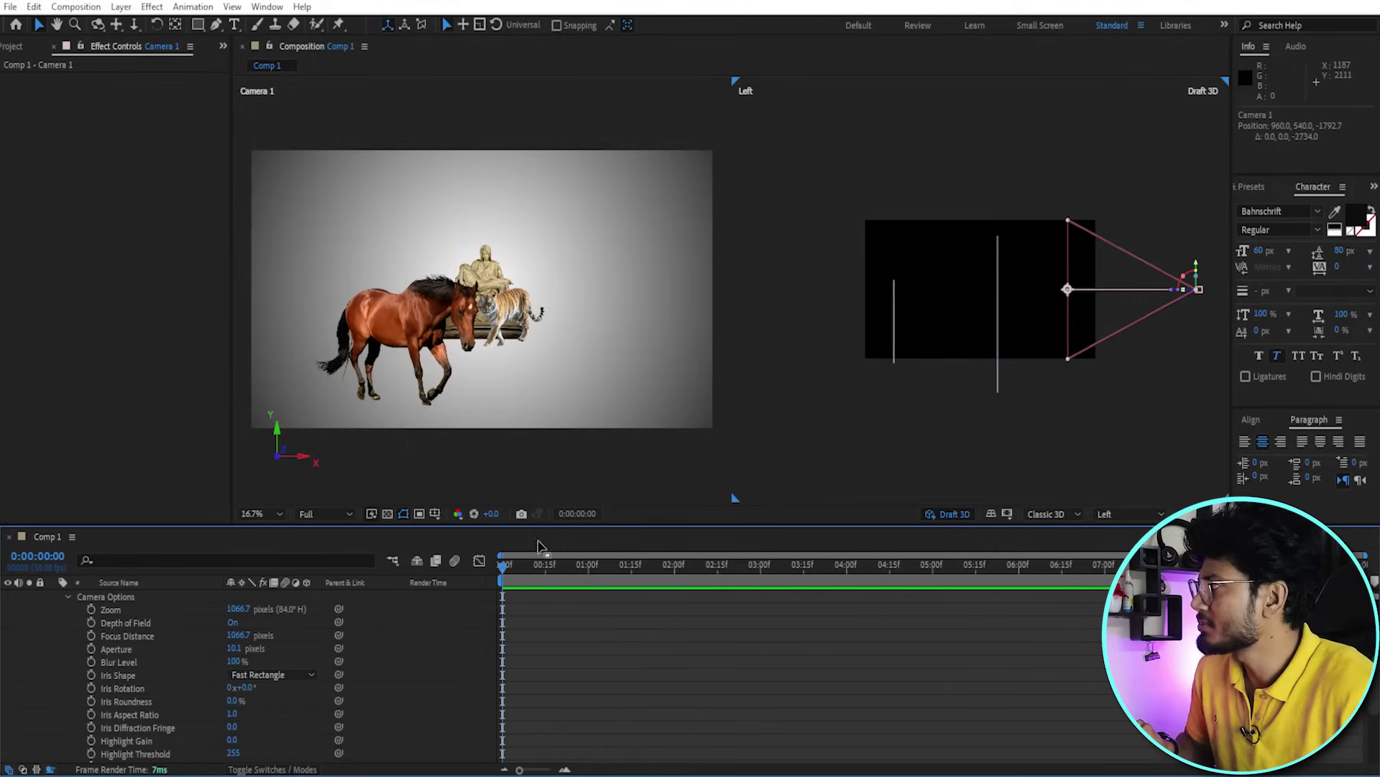
scroll(544, 629, "up", 2)
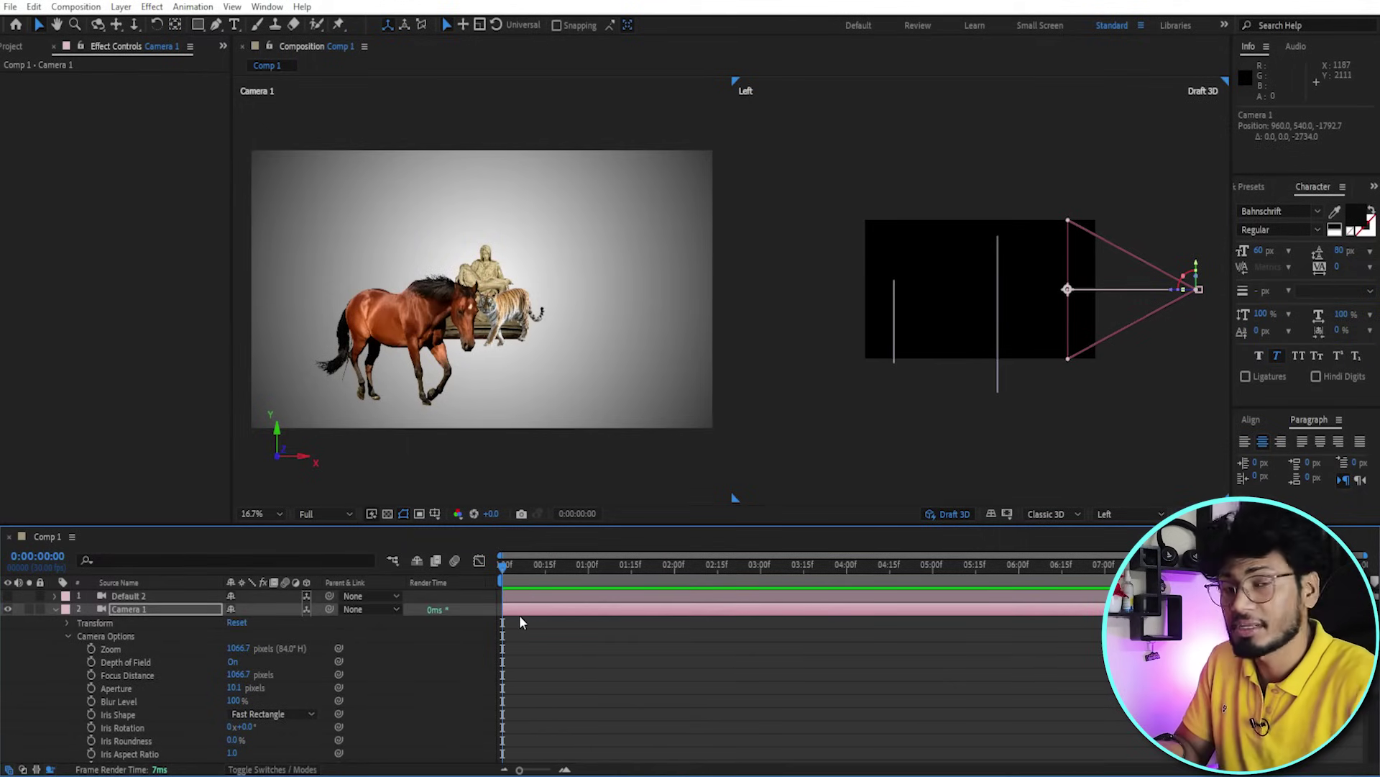
key("u")
key("u")
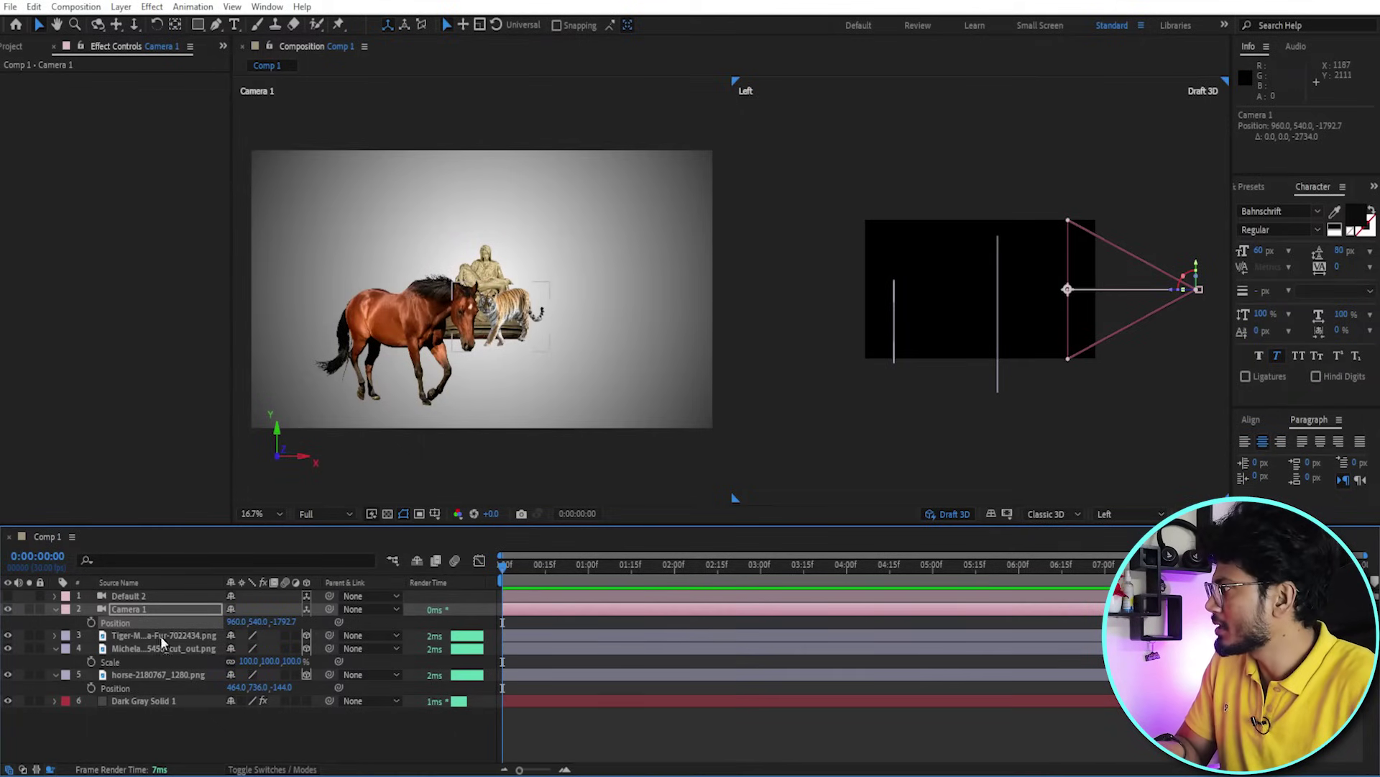
At about 5 seconds, push Camera 1 forward close to the Pietà, then preview the flight from the start.
mouse_move(522, 572)
left_mouse_down()
mouse_move(967, 590)
mouse_move(934, 584)
left_mouse_up()
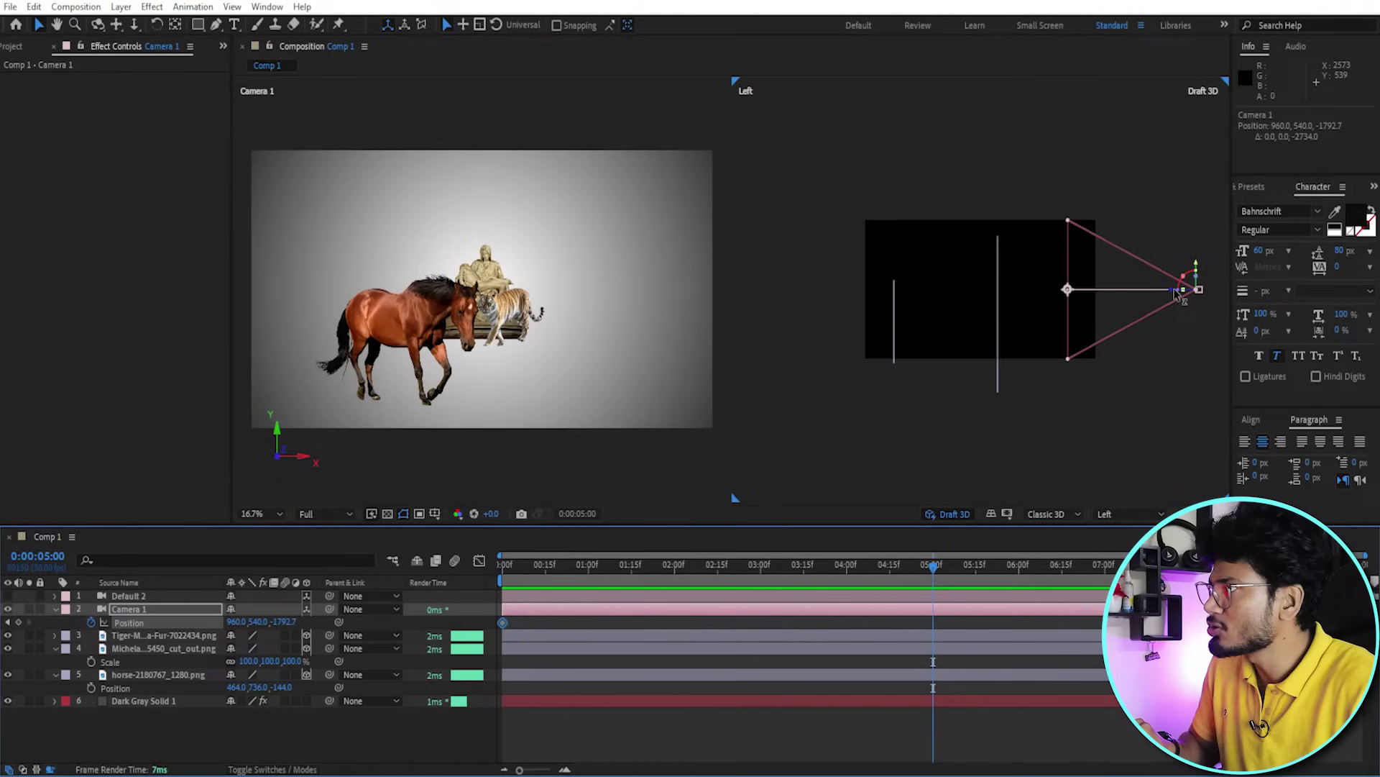
left_click_drag(1176, 295, 846, 332)
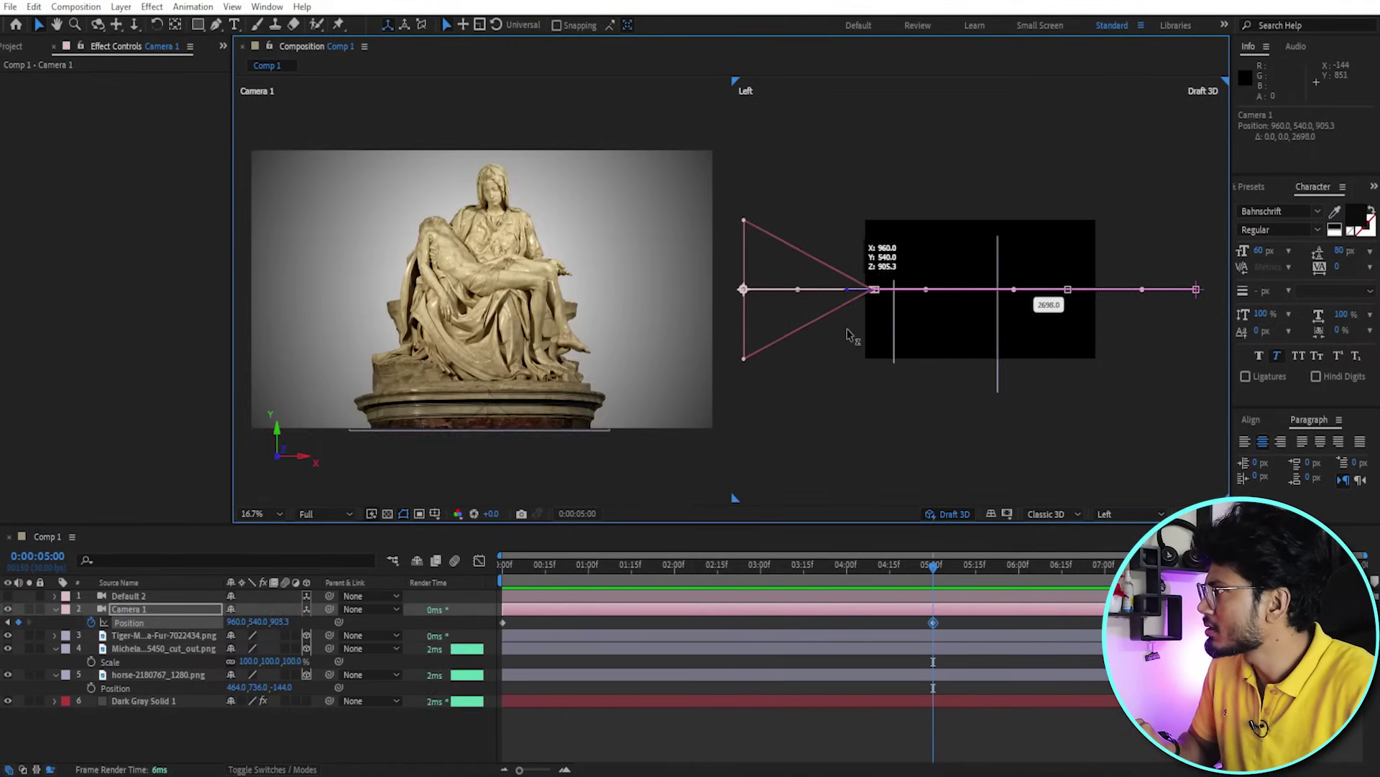
left_click_drag(845, 332, 840, 325)
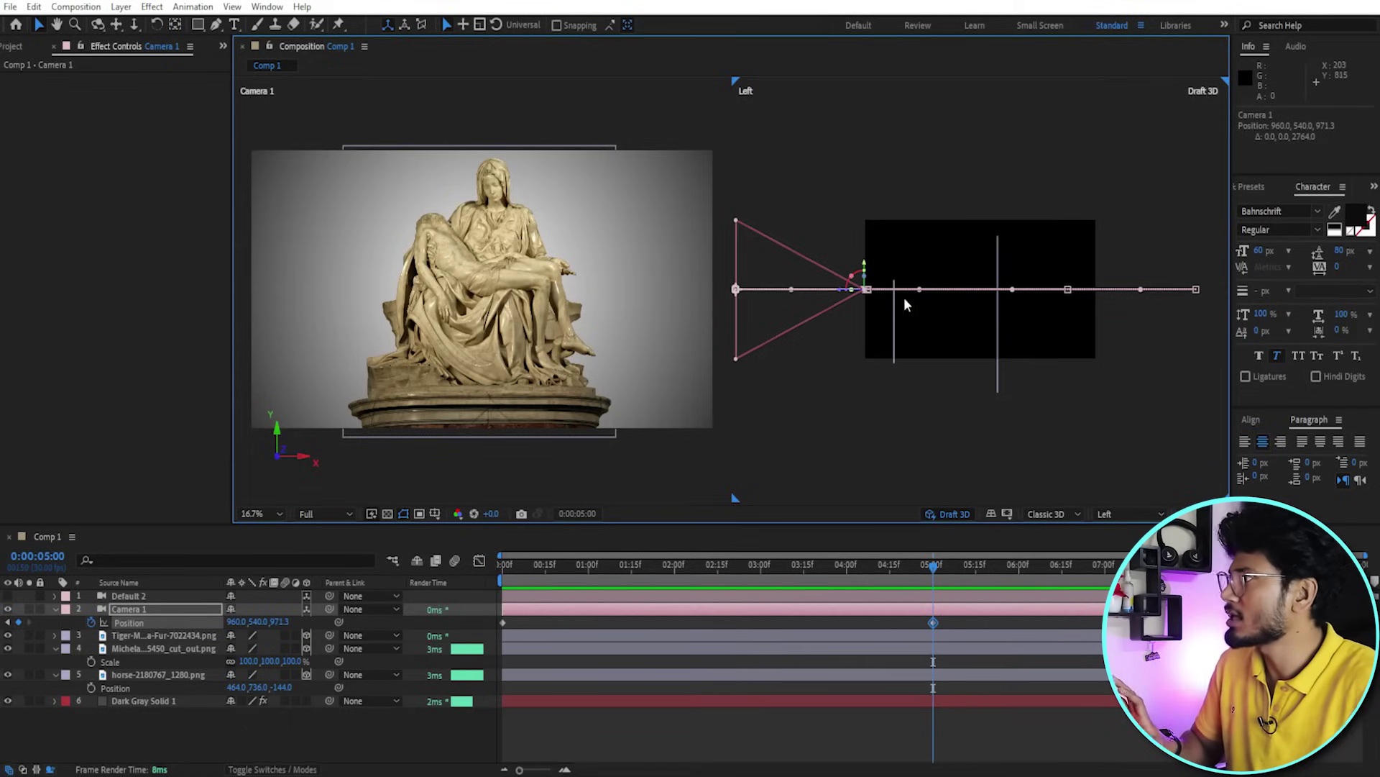
key("space")
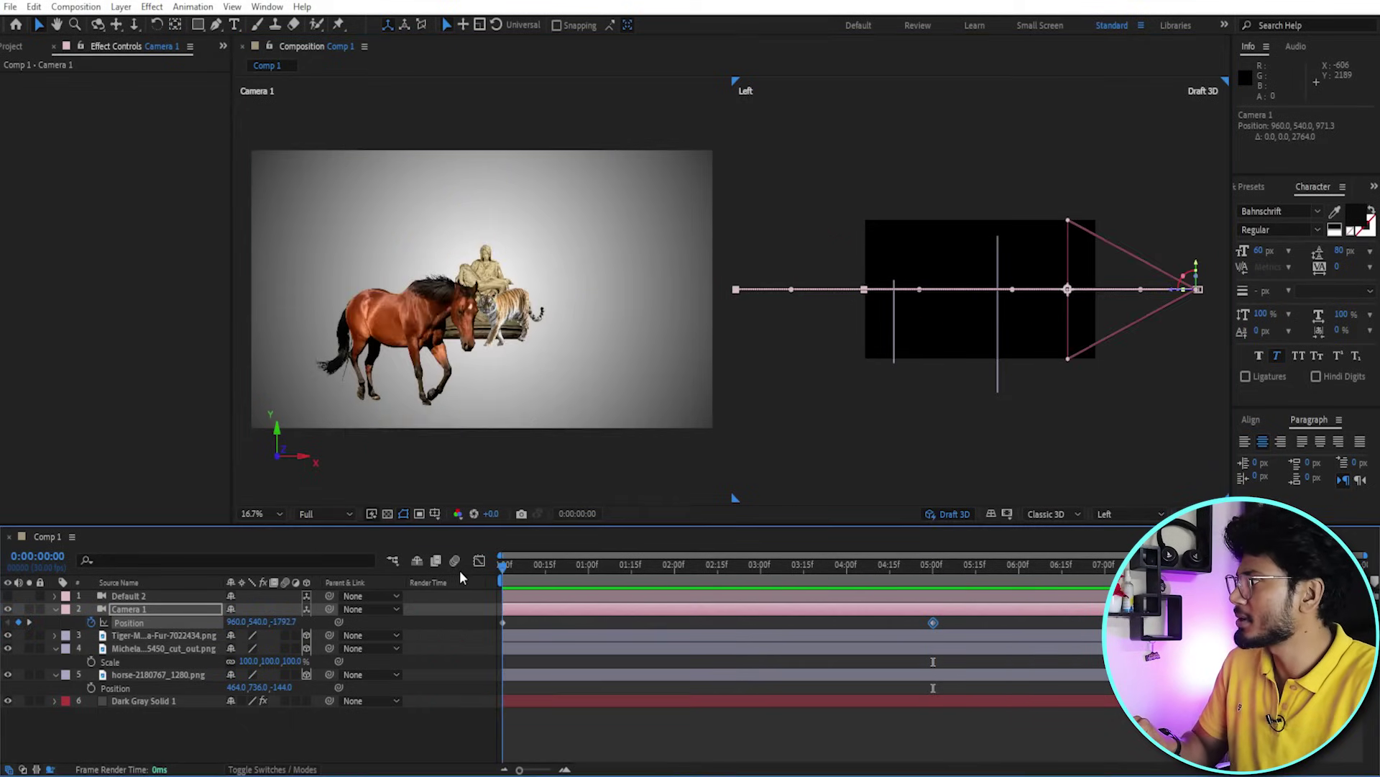
mouse_move(932, 572)
left_mouse_down()
mouse_move(587, 575)
mouse_move(744, 581)
mouse_move(609, 583)
left_mouse_up()
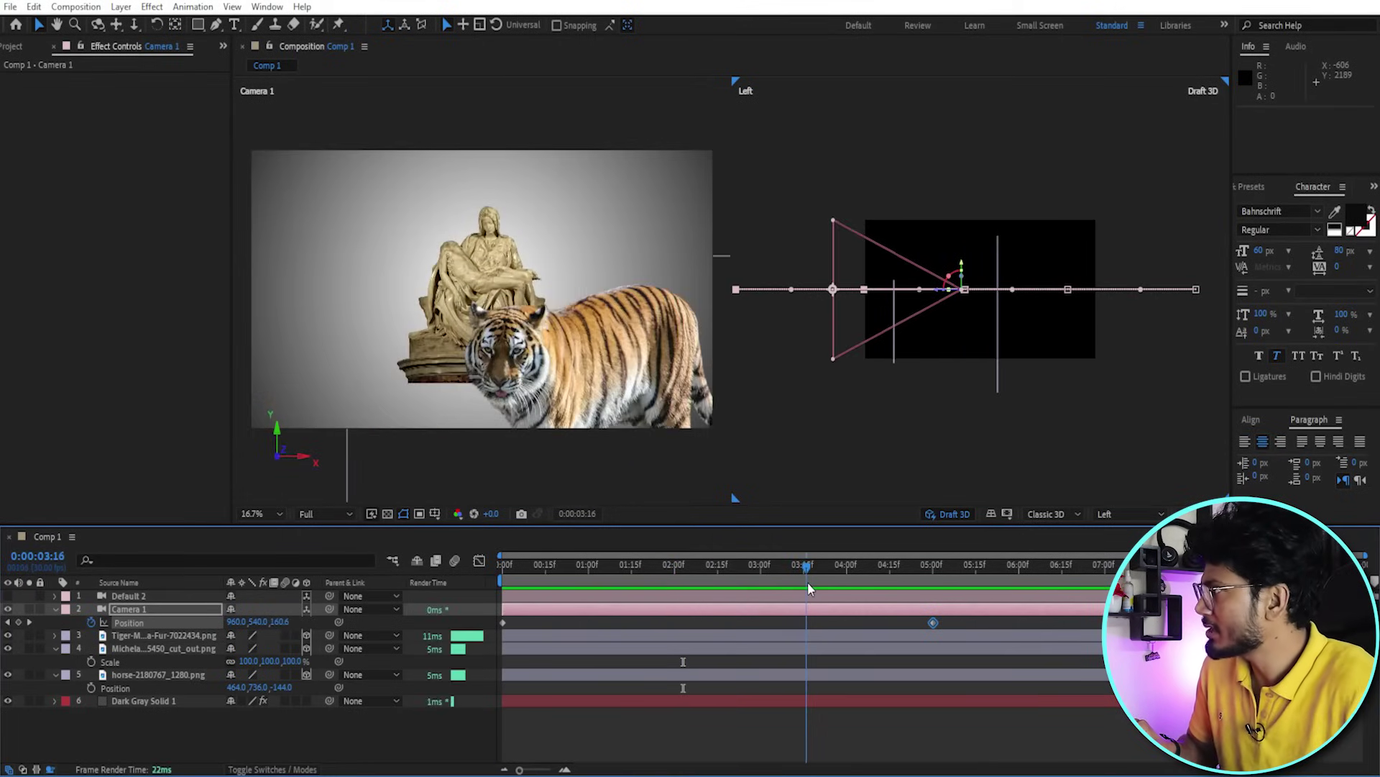
left_click_drag(609, 583, 496, 588)
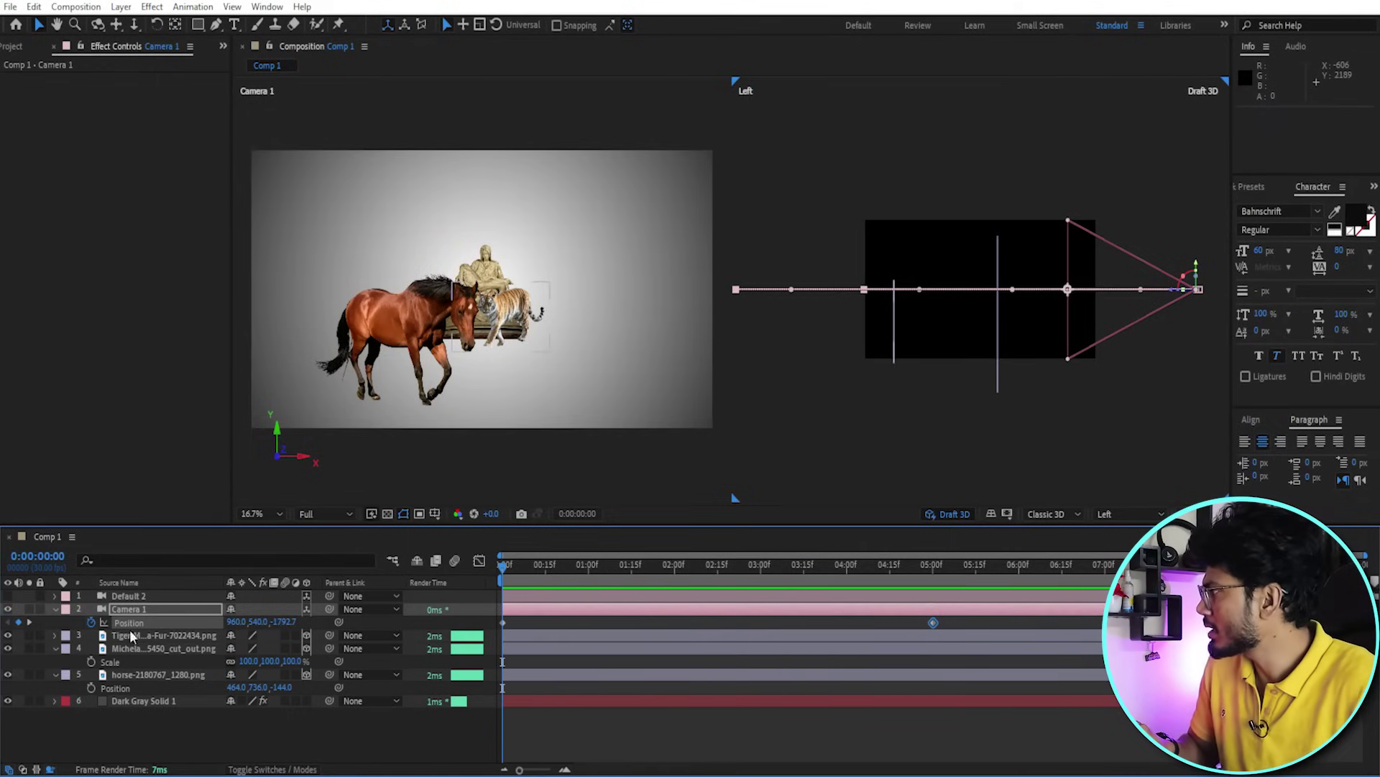
Expand Camera 1's Camera Options to show Depth of Field, Focus Distance 1066.7 and Aperture 10.1.
left_click(57, 609)
left_click(55, 608)
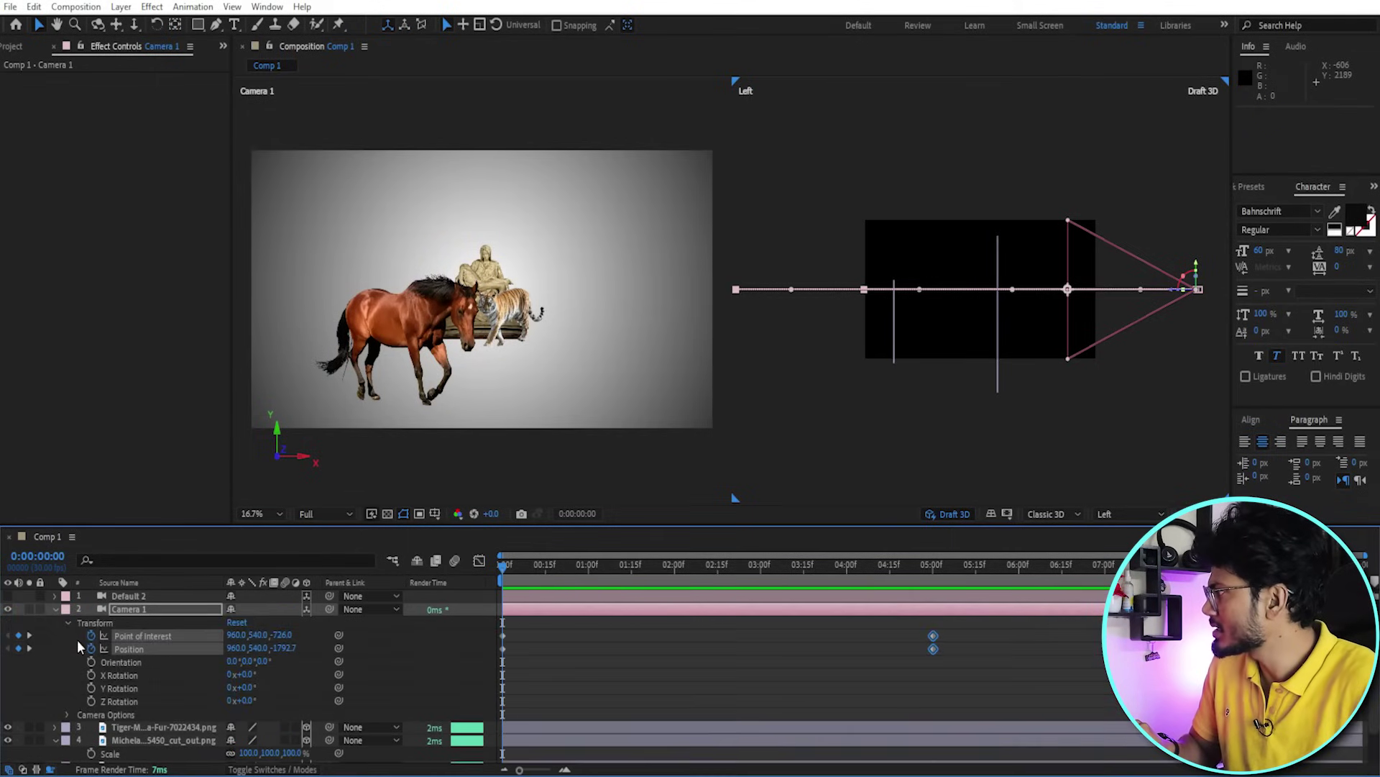
left_click(68, 714)
scroll(218, 688, "down", 3)
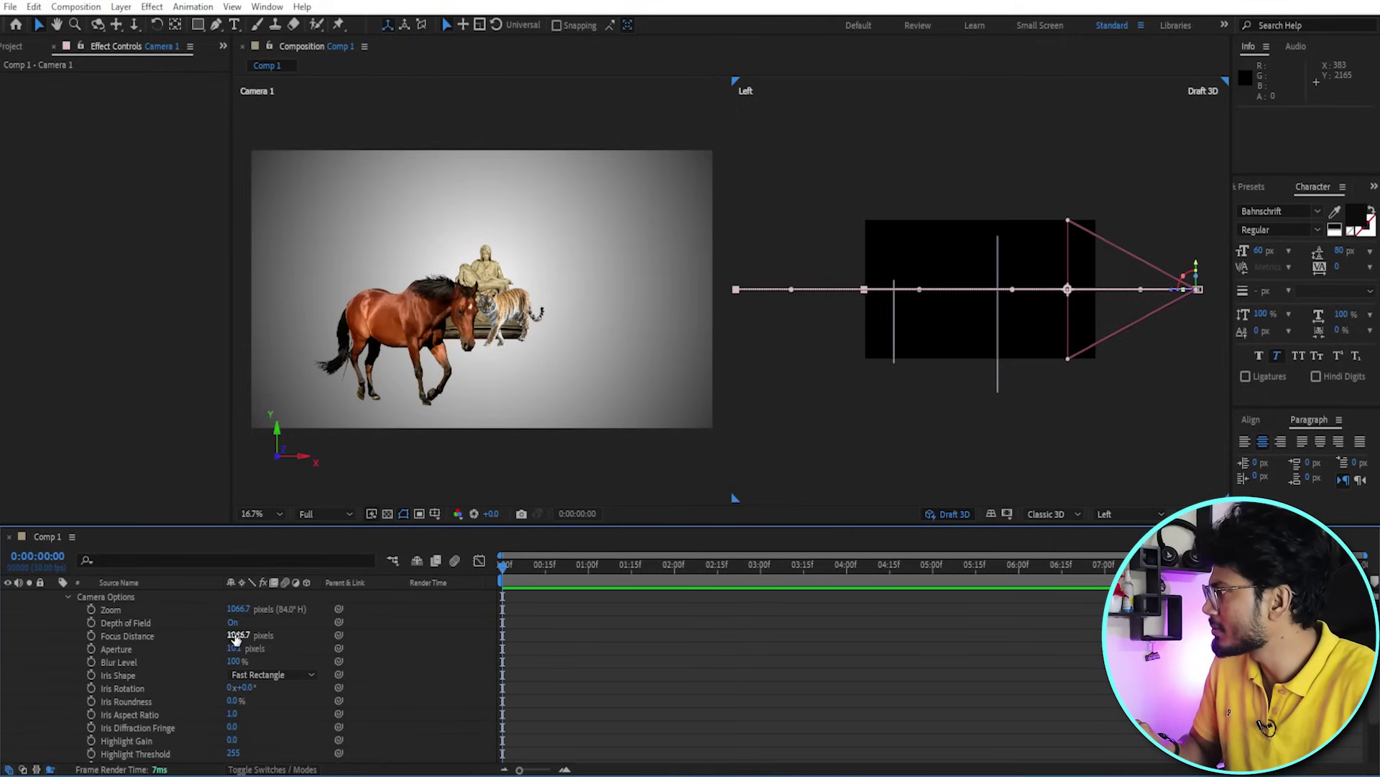
Scrub Camera 1's Focus Distance to 1292.7 pixels and Aperture to 482 pixels.
left_click(185, 634)
left_click_drag(236, 634, 1011, 637)
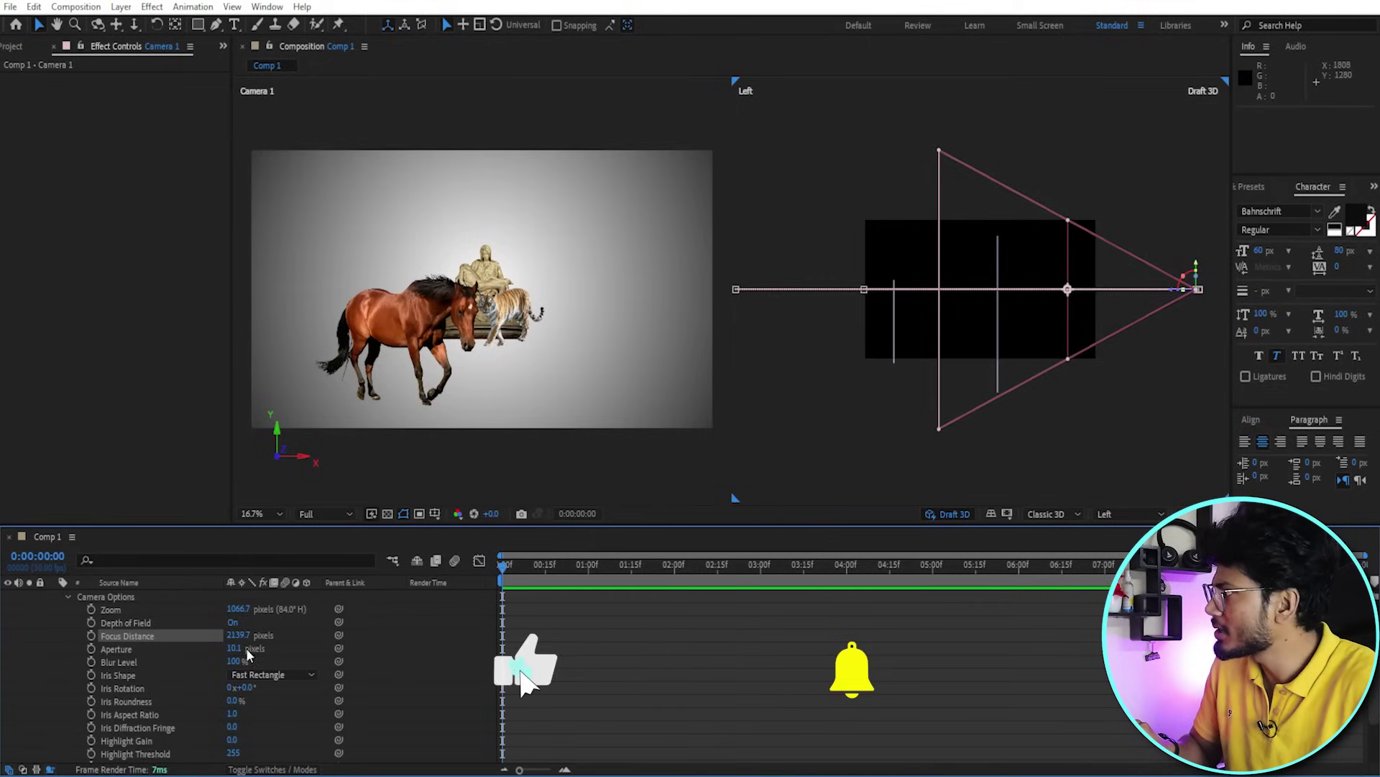
mouse_move(229, 636)
left_mouse_down()
mouse_move(146, 642)
mouse_move(2, 620)
left_mouse_up()
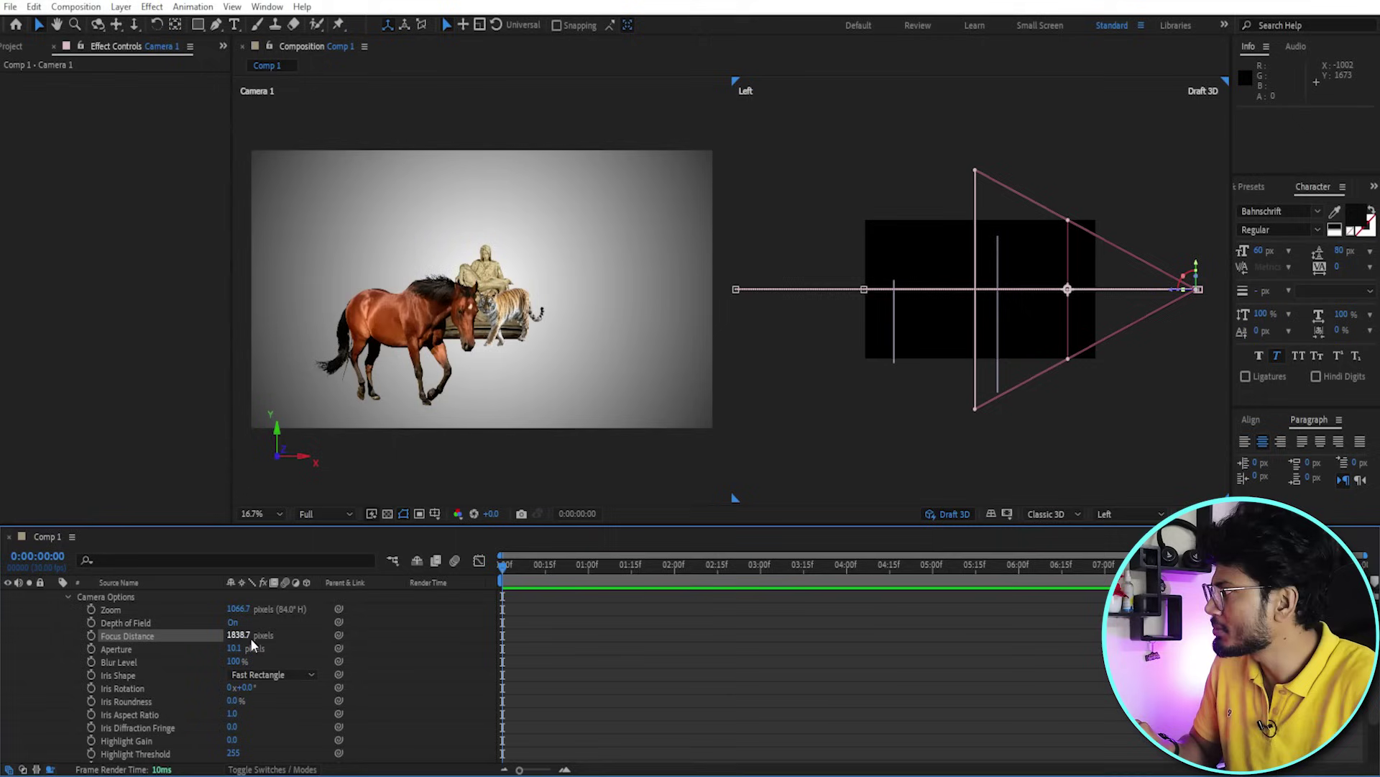
left_click_drag(249, 640, 93, 633)
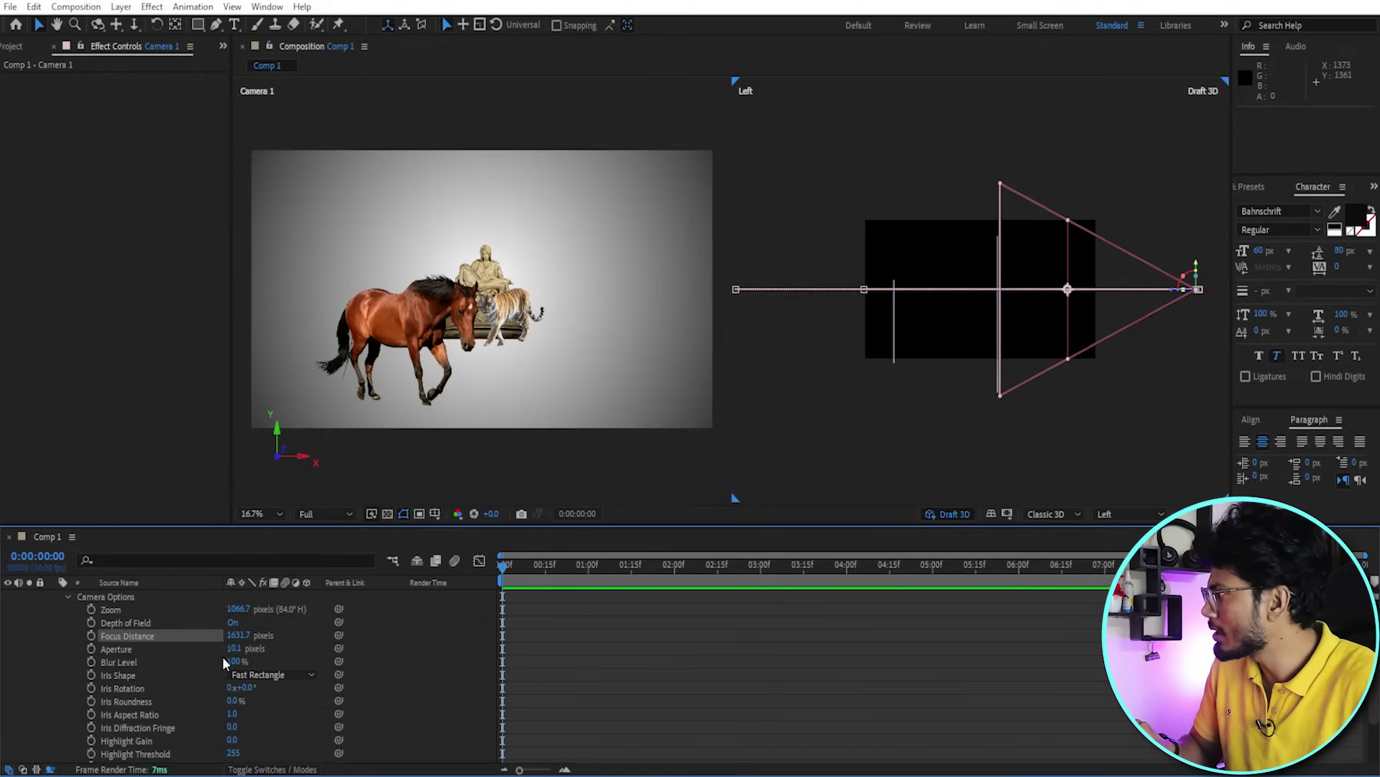
left_click_drag(234, 648, 247, 649)
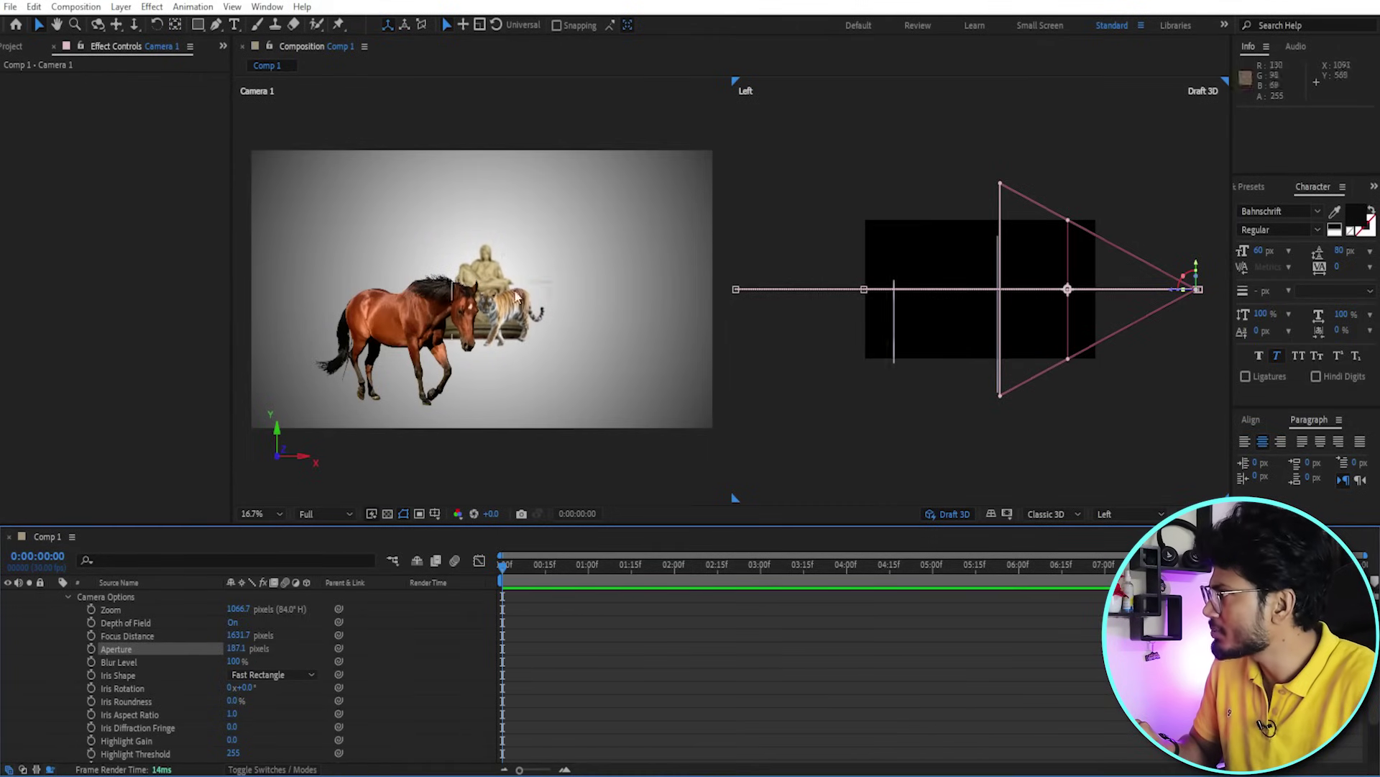
left_click_drag(230, 654, 403, 359)
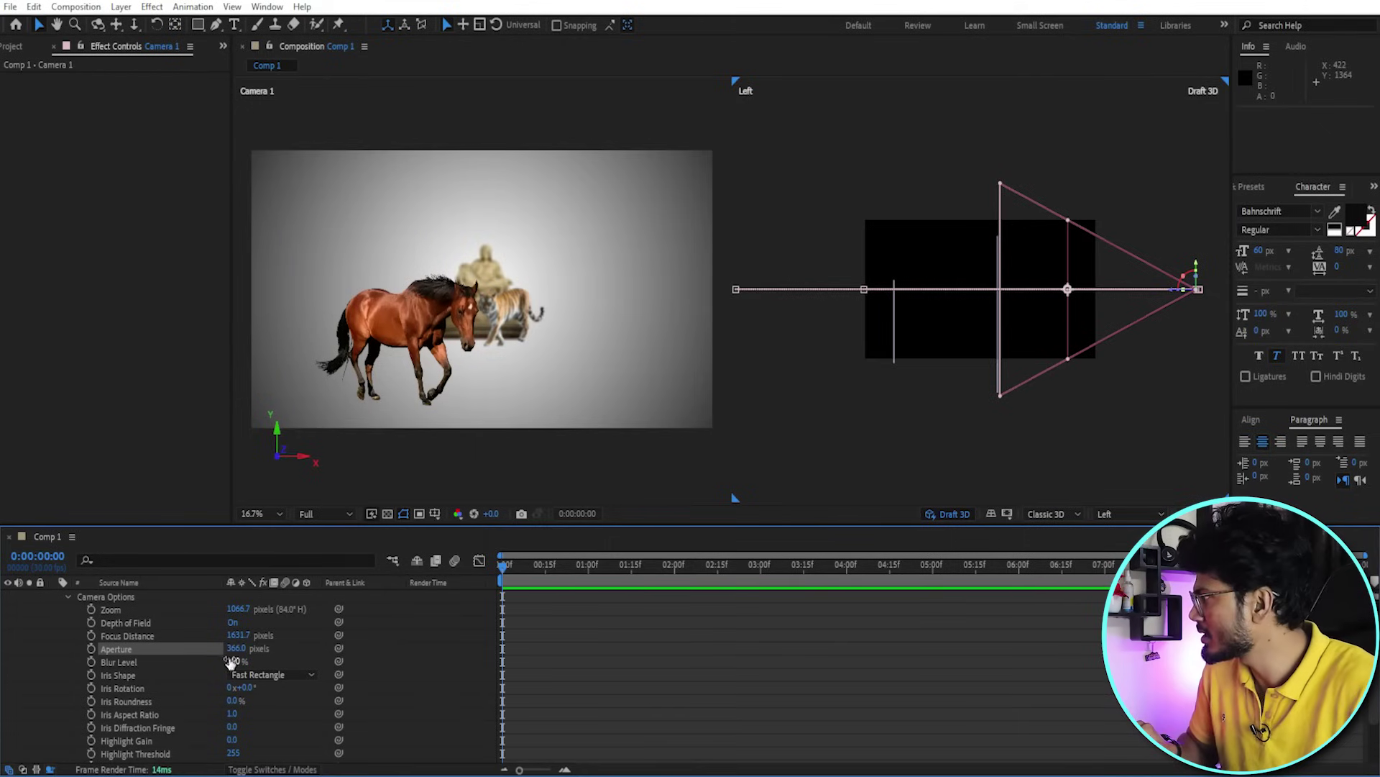
mouse_move(243, 640)
left_mouse_down()
mouse_move(2, 644)
mouse_move(10, 635)
left_mouse_up()
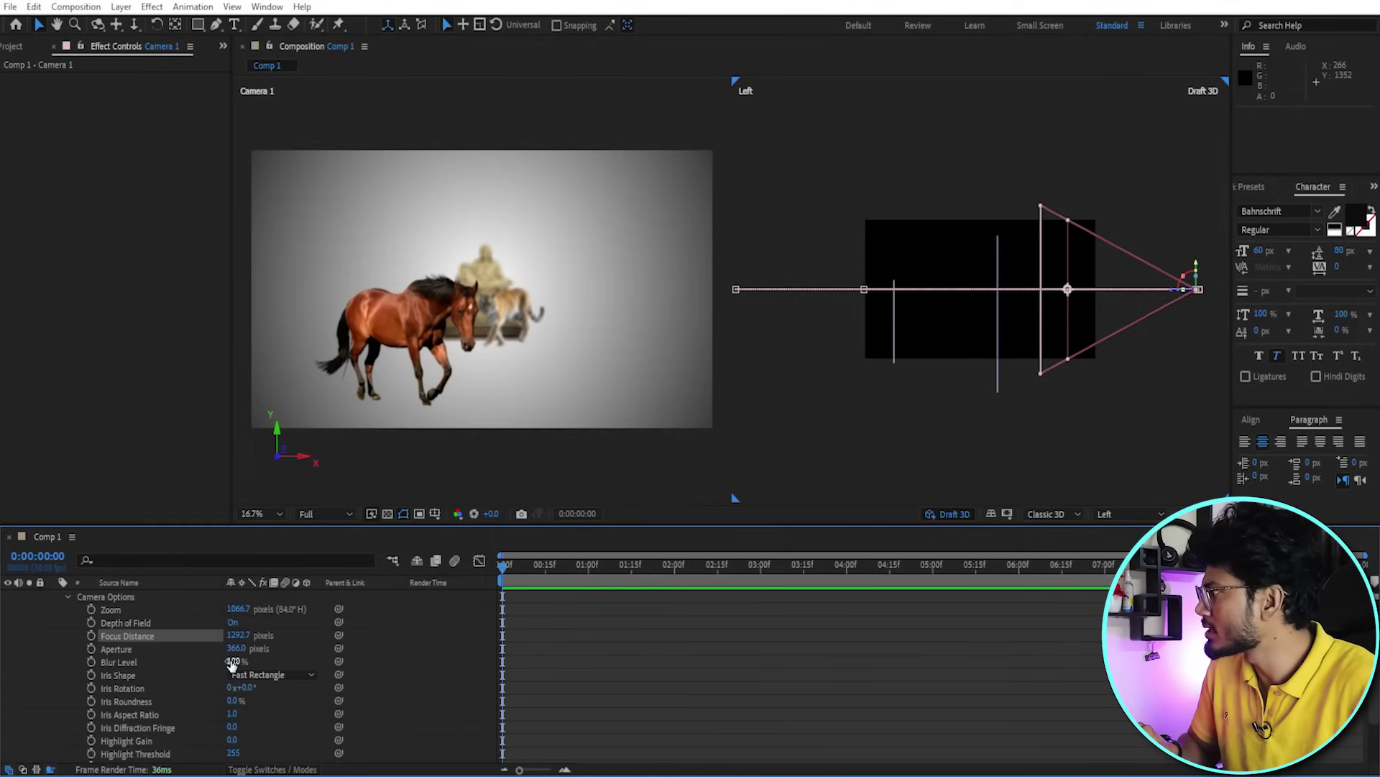
left_click_drag(235, 652, 321, 646)
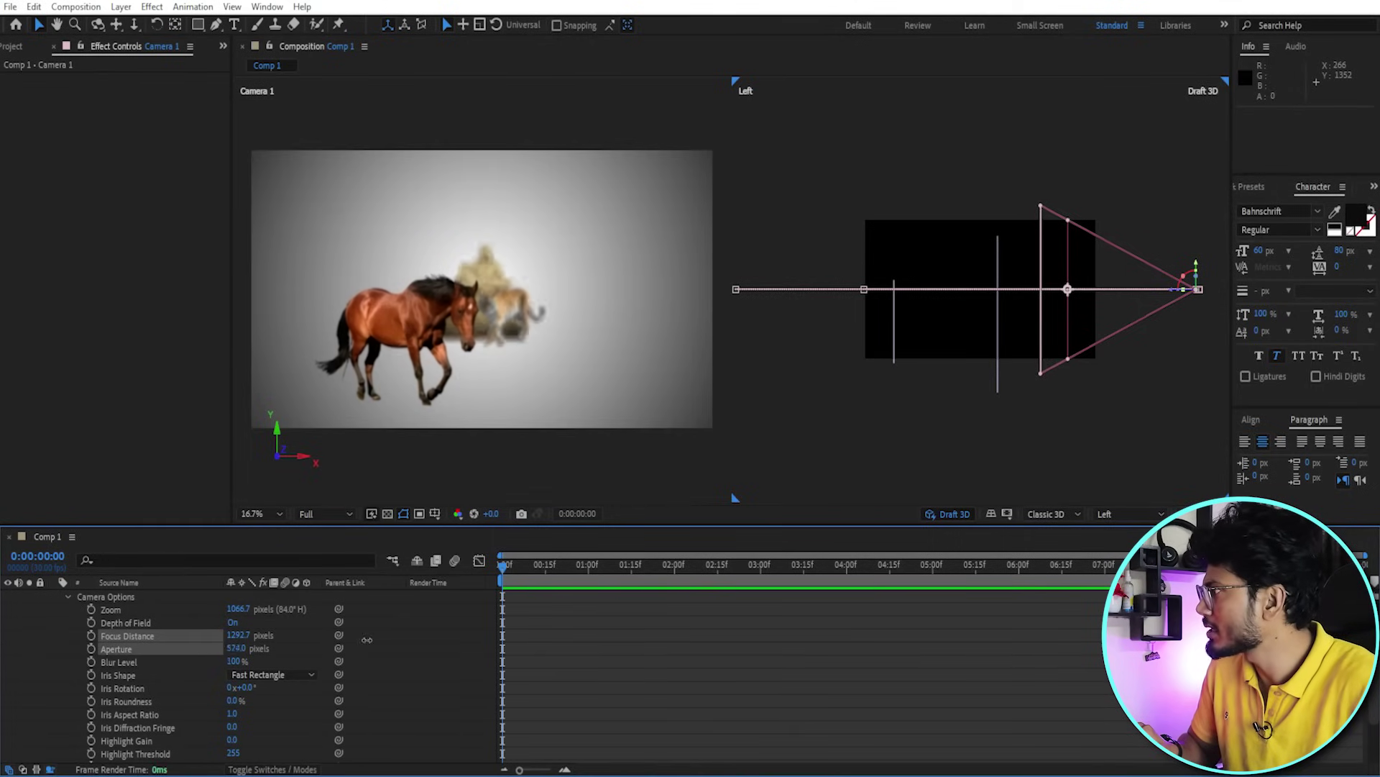
left_click_drag(230, 650, 318, 649)
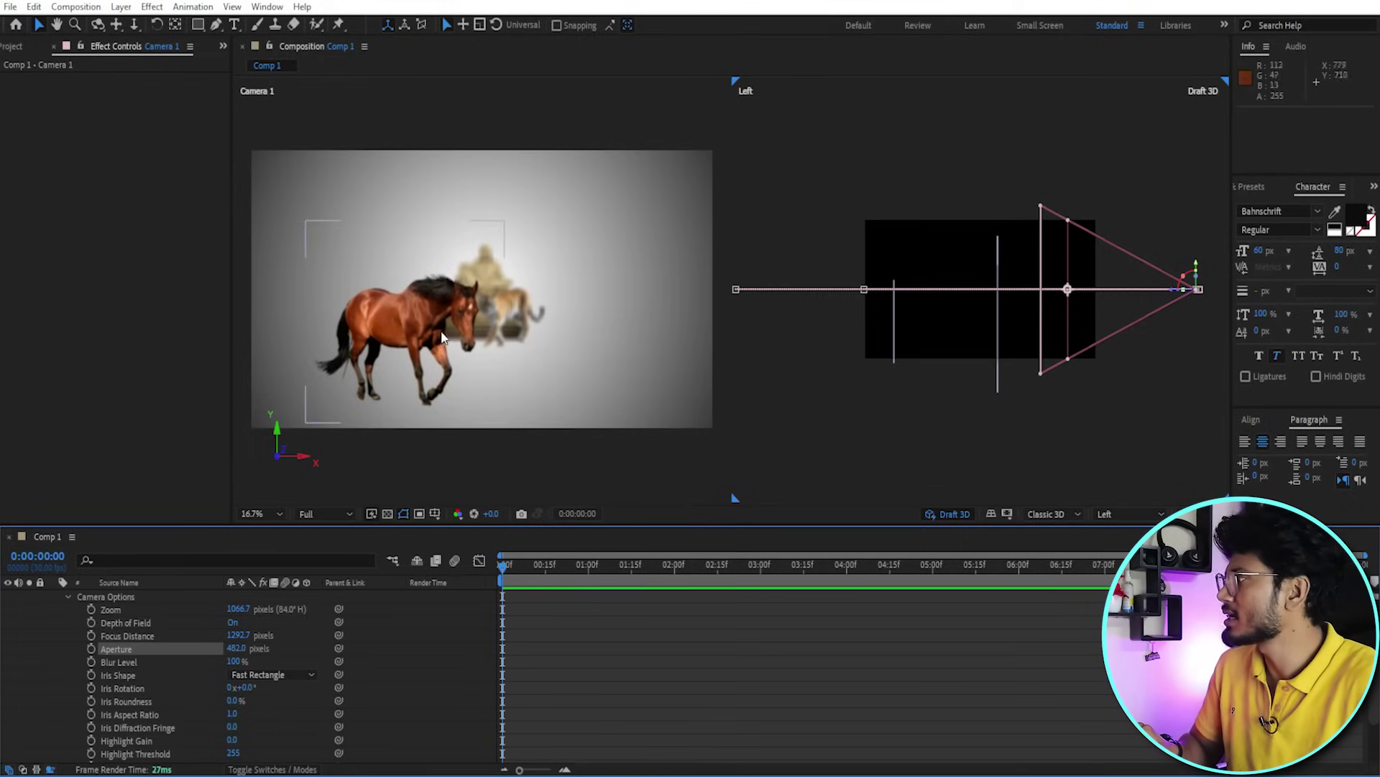
Toggle the maximized viewer, then scrub the camera move past the blurred horse.
key("grave")
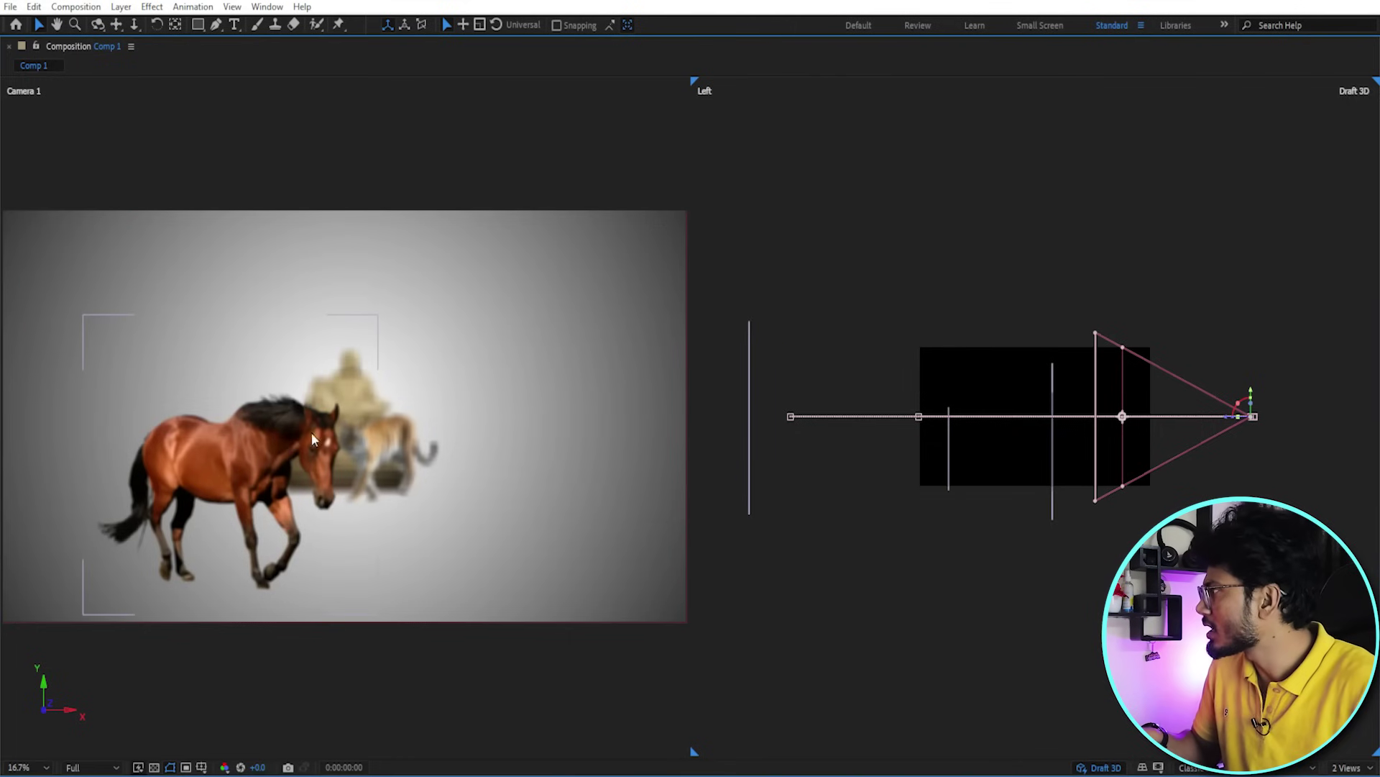
key("grave")
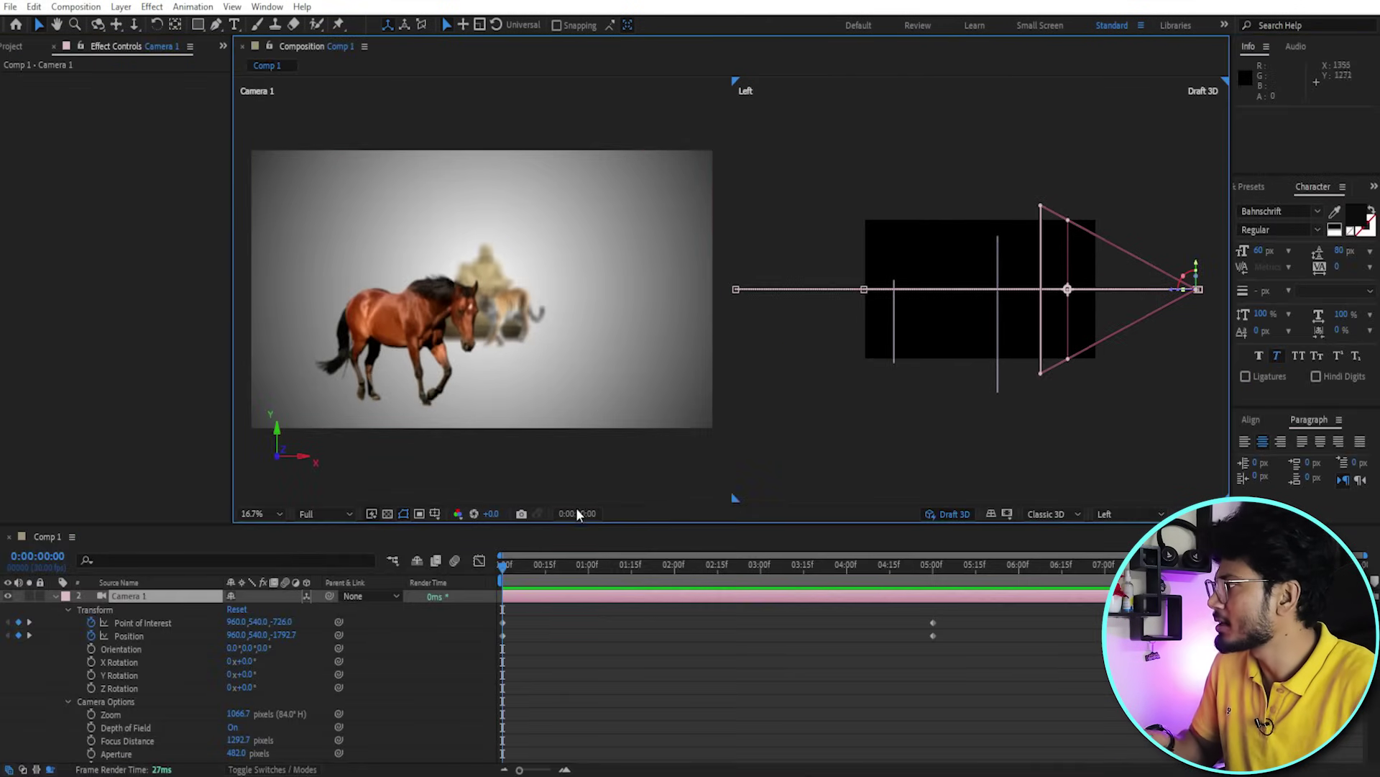
mouse_move(576, 566)
left_mouse_down()
mouse_move(574, 587)
mouse_move(563, 584)
mouse_move(706, 607)
left_mouse_up()
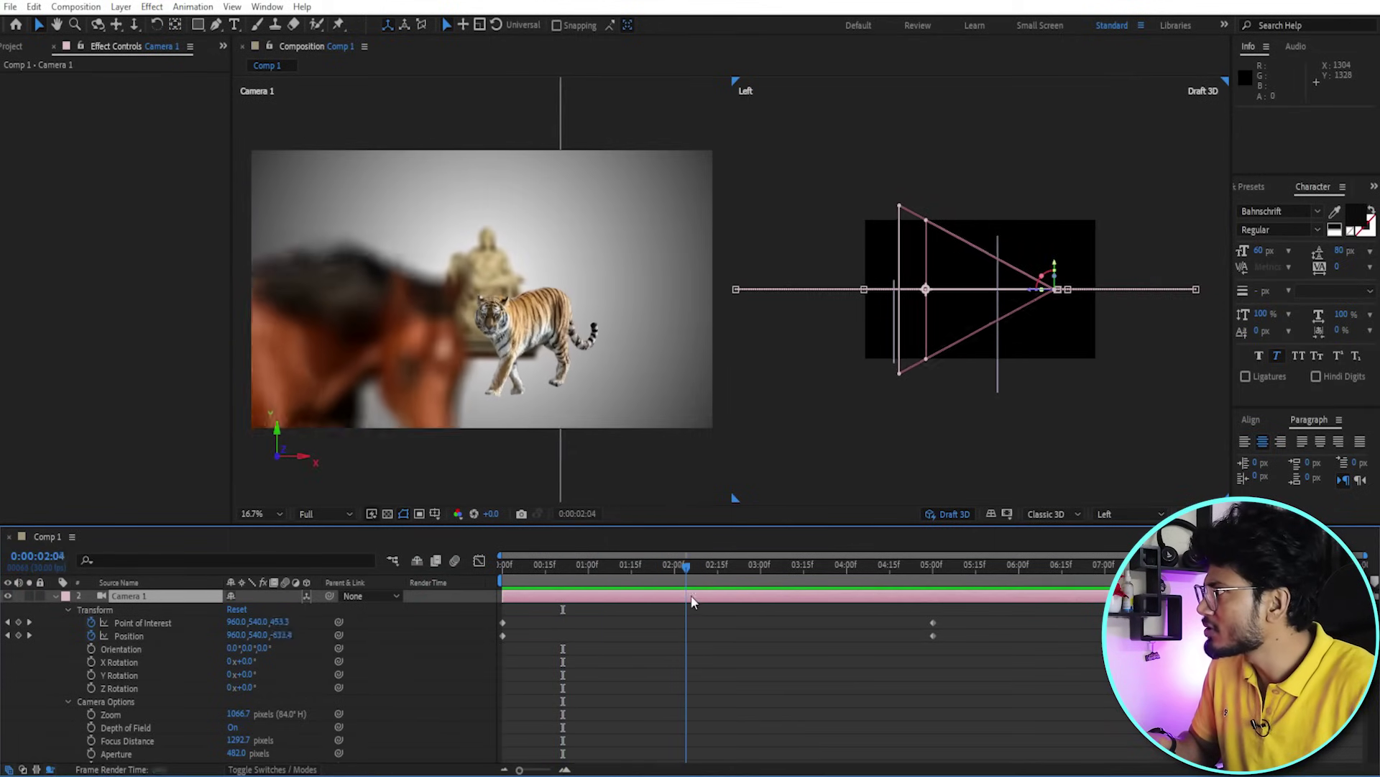
mouse_move(706, 601)
left_mouse_down()
mouse_move(695, 578)
mouse_move(965, 601)
left_mouse_up()
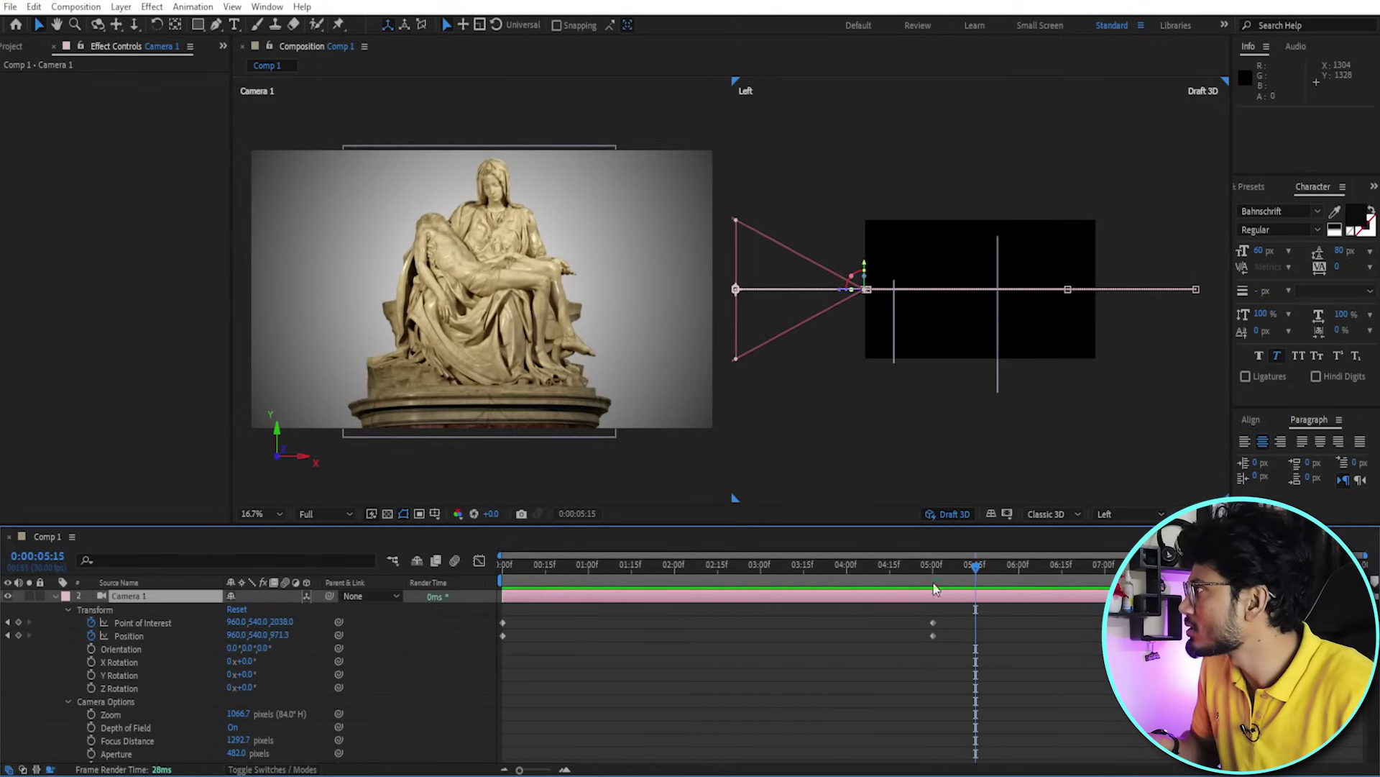
From 0:00, scrub past the horse and tiger to the sharp Pietà at 0:00:05:02.
key("Home")
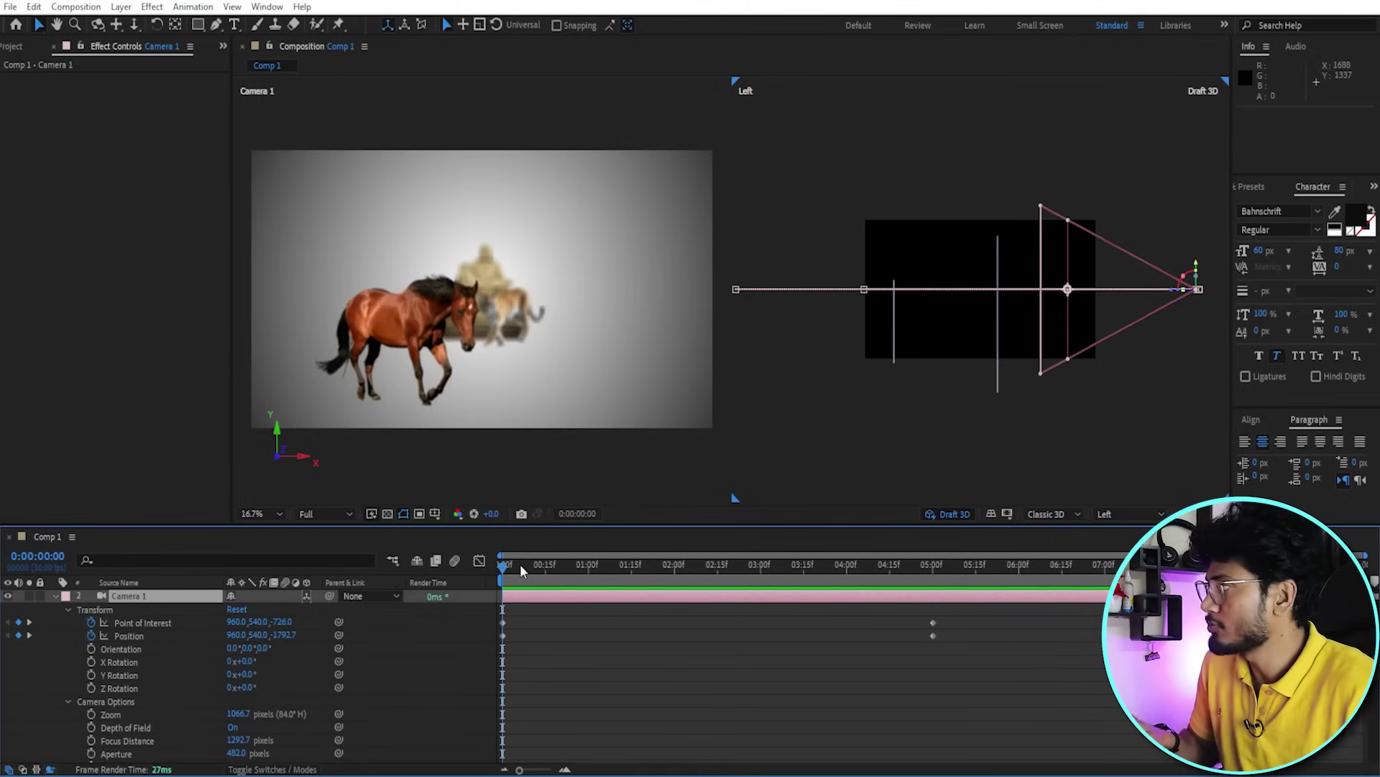
left_click_drag(504, 565, 560, 566)
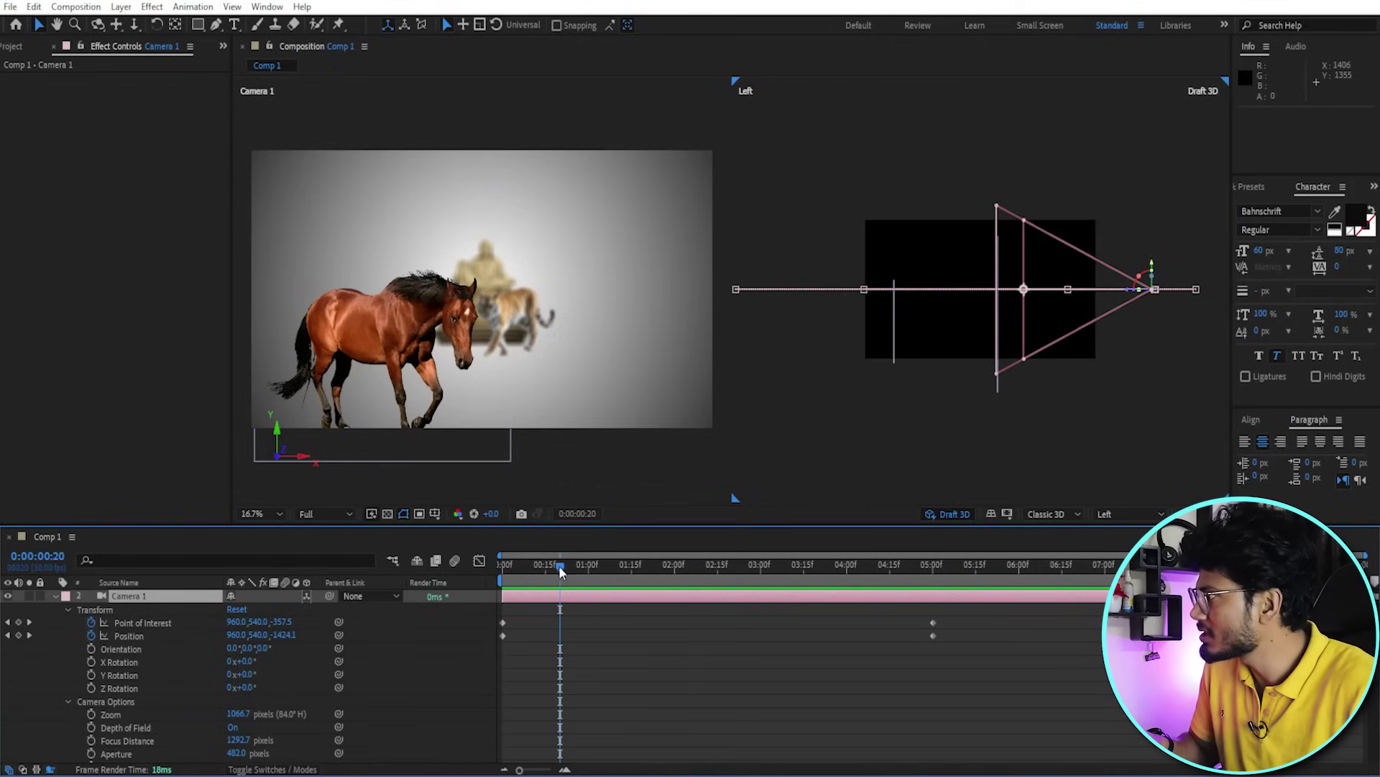
left_click_drag(561, 570, 675, 588)
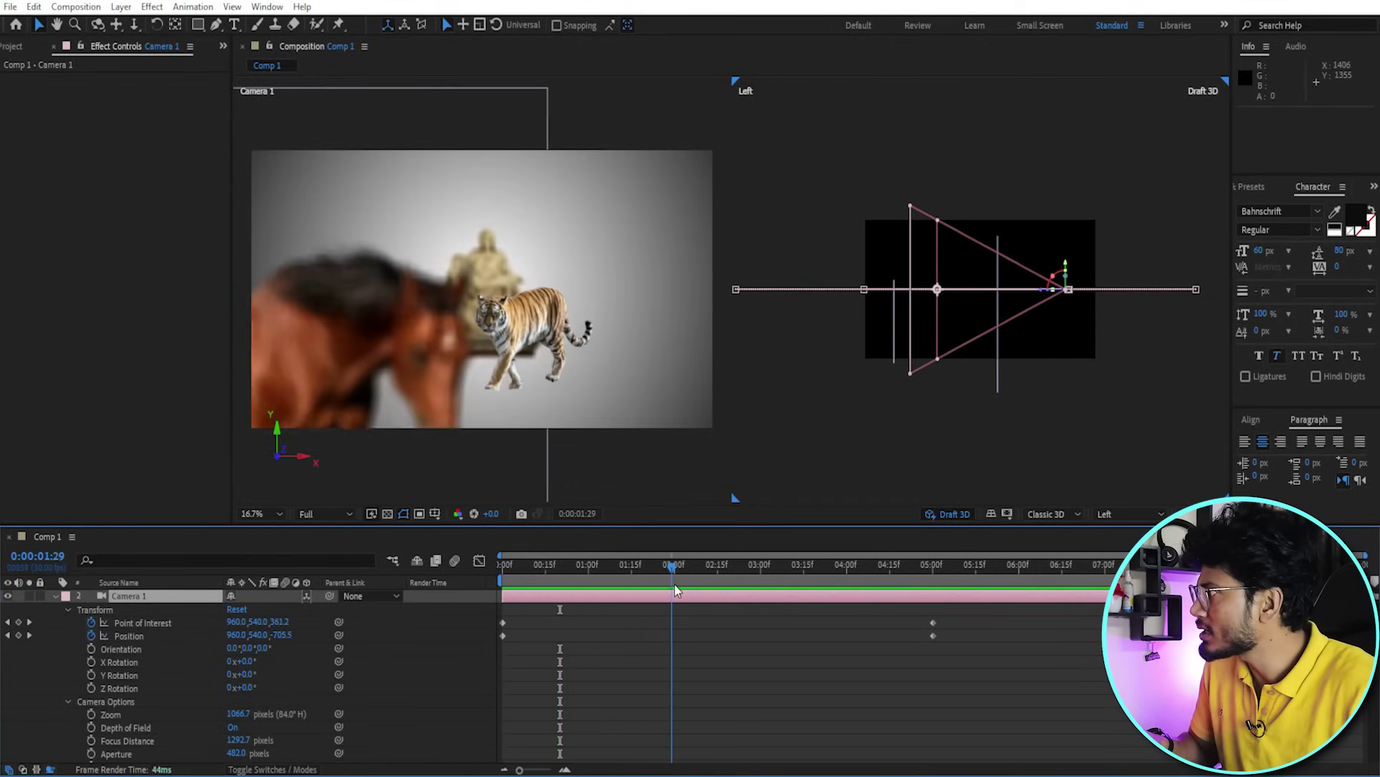
left_click_drag(674, 589, 692, 588)
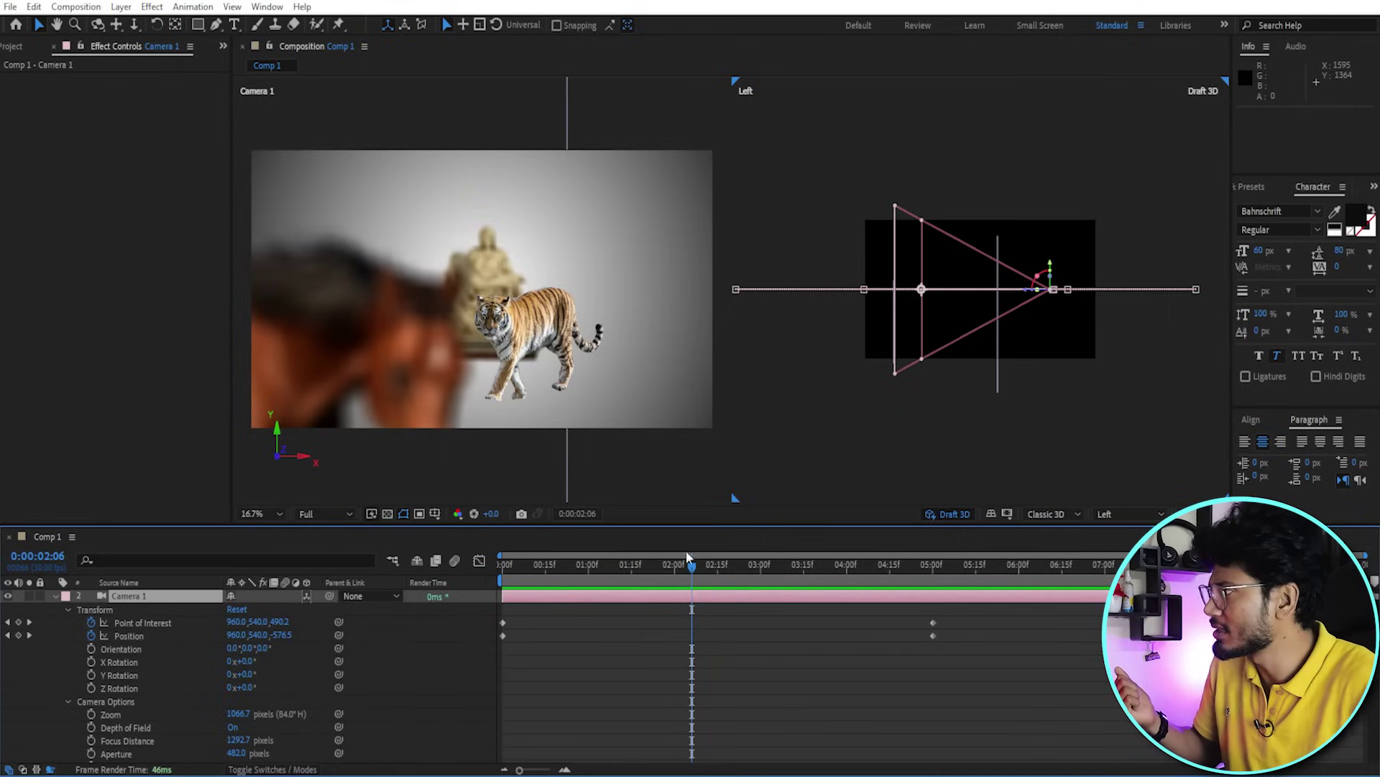
left_click_drag(686, 552, 916, 586)
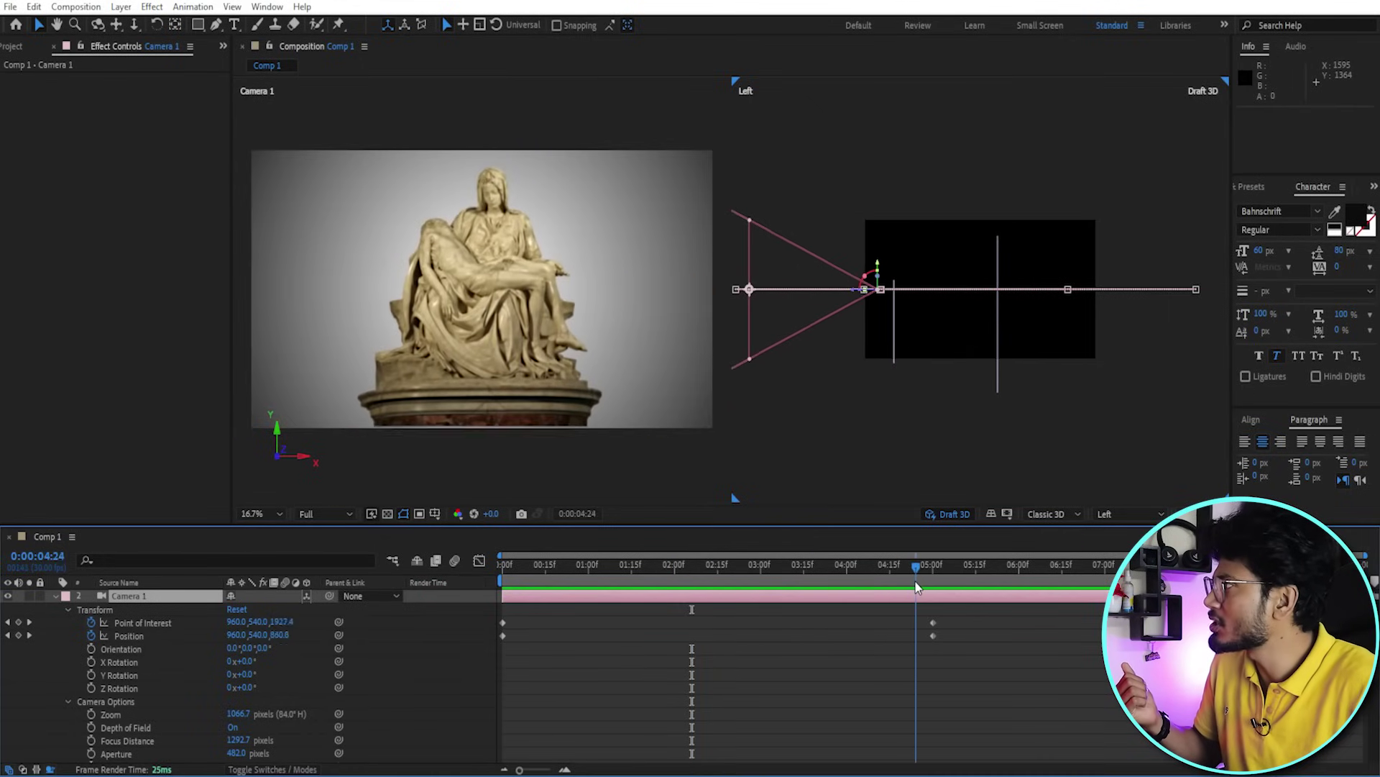
left_click_drag(916, 586, 930, 588)
left_click_drag(934, 589, 939, 585)
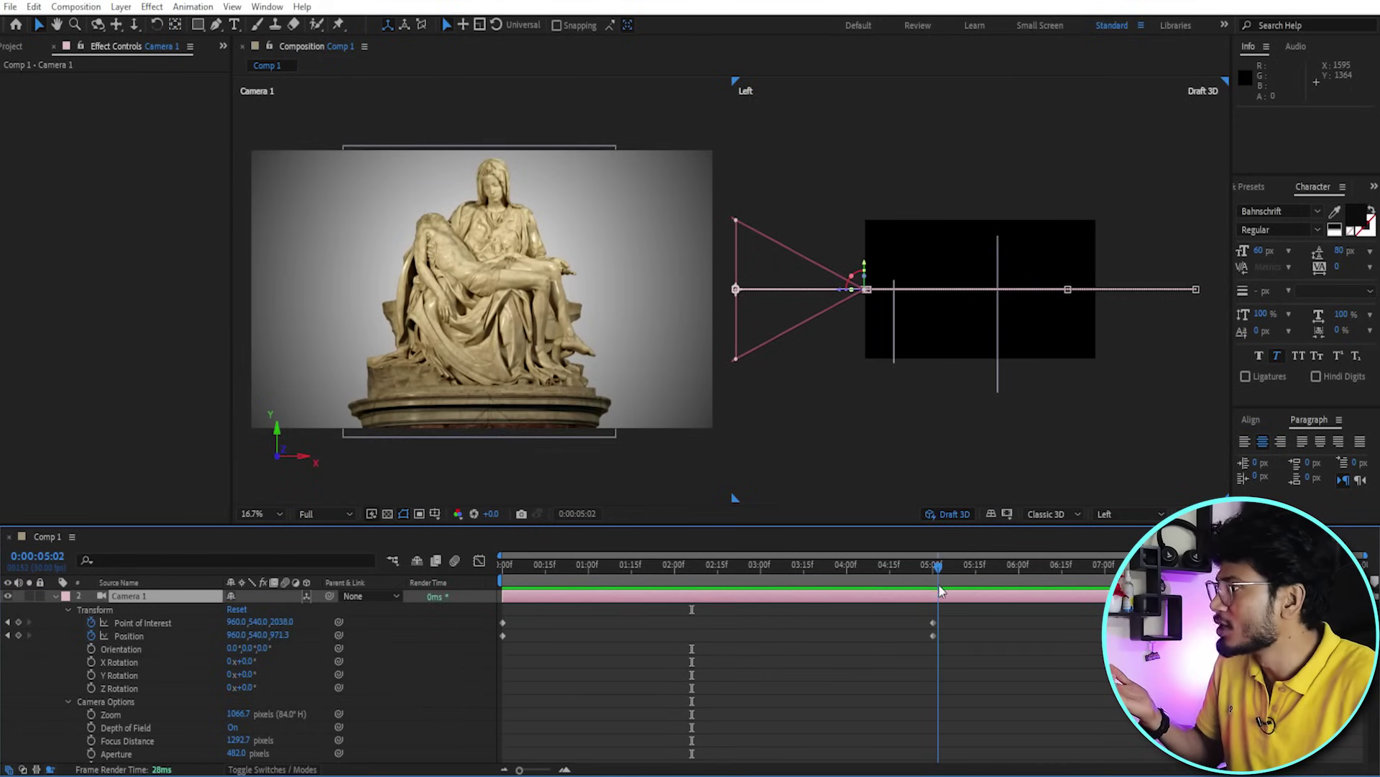